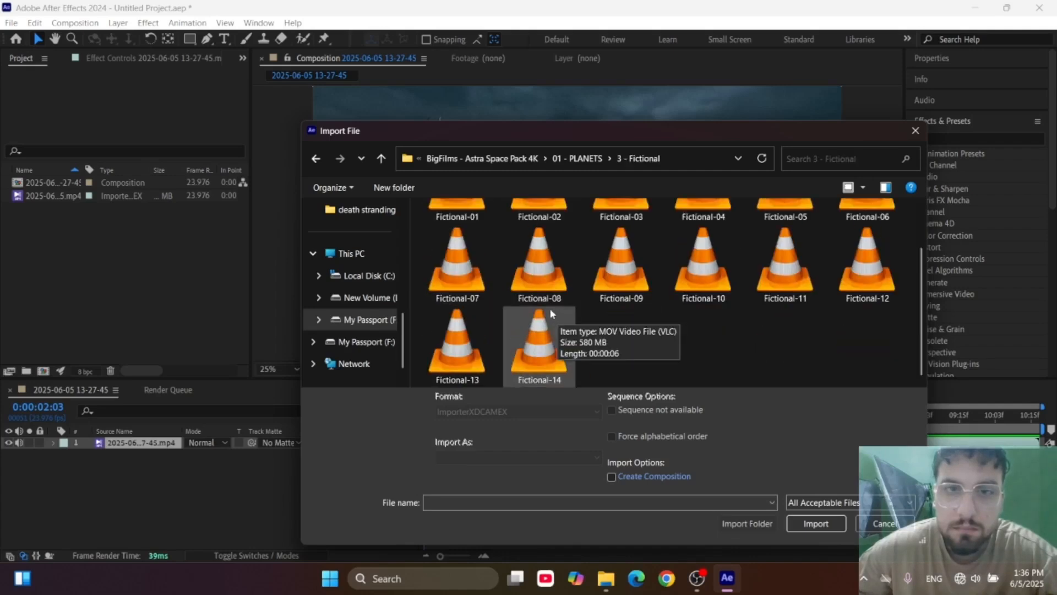
Import 05-Jupiter from the 1 - Solar System folder and place it above the video layer in the composition.
{"action": "left_click", "coordinate": [315, 158]}
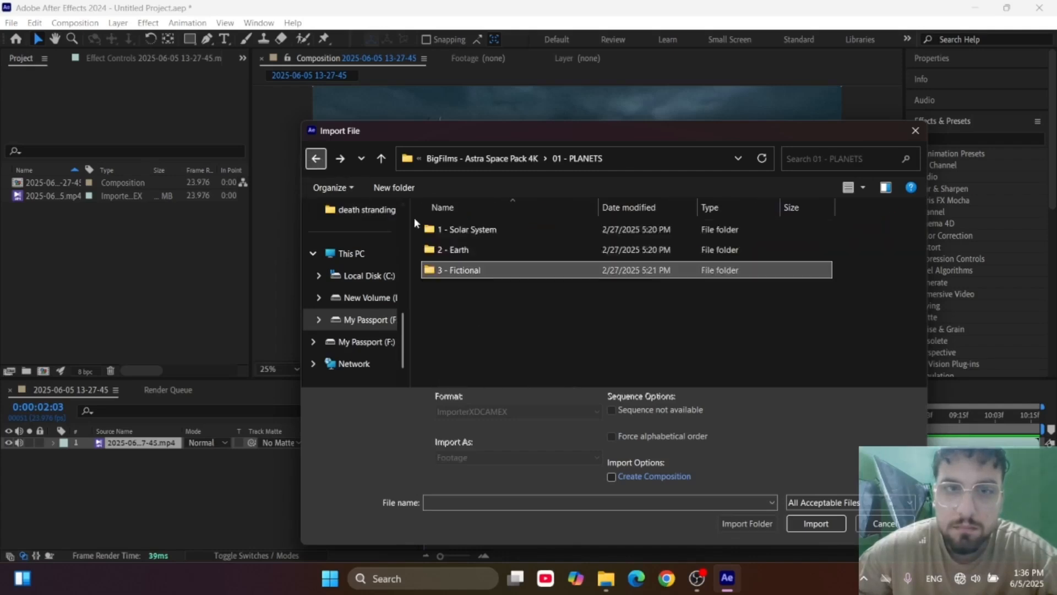
{"action": "double_click", "coordinate": [467, 230]}
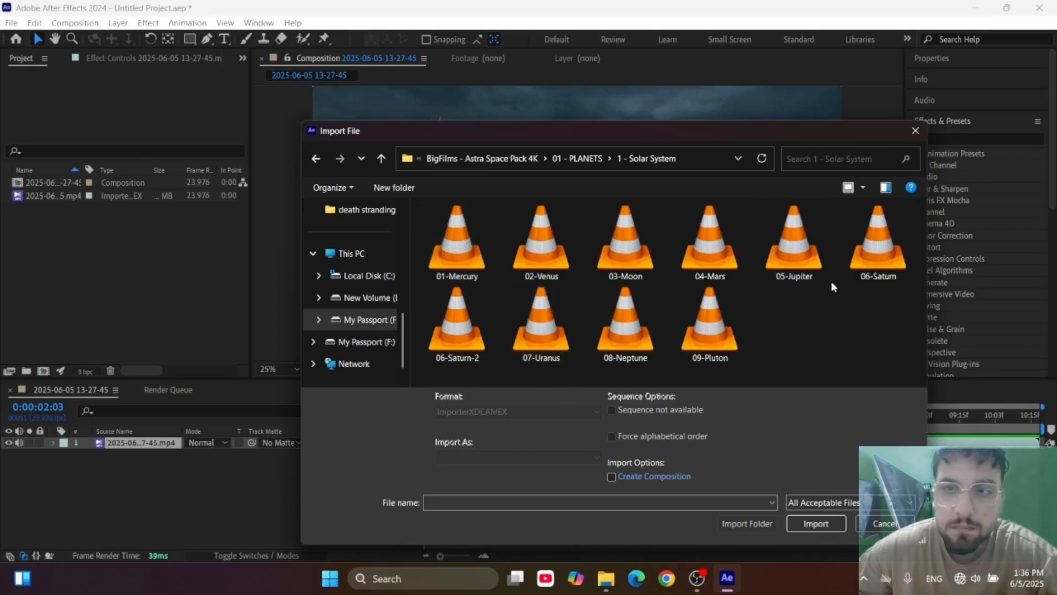
{"action": "double_click", "coordinate": [794, 239]}
{"action": "left_click_drag", "start_coordinate": [22, 187], "coordinate": [146, 448]}
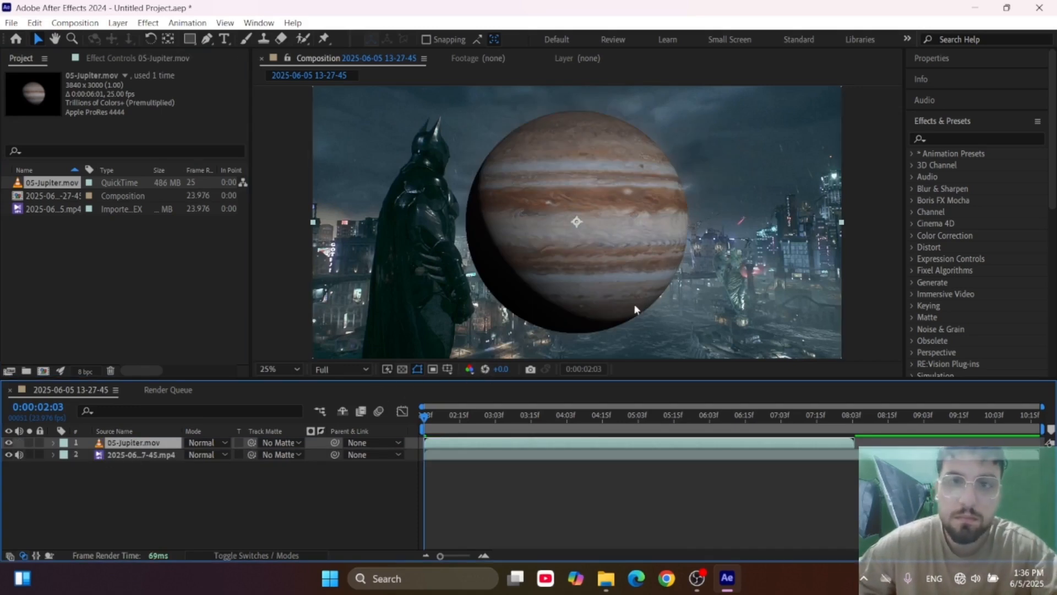
Scale down the Jupiter layer and move it up into the sky to the right of the caped figure.
{"action": "left_click_drag", "start_coordinate": [617, 300], "coordinate": [620, 237]}
{"action": "key", "text": "comma"}
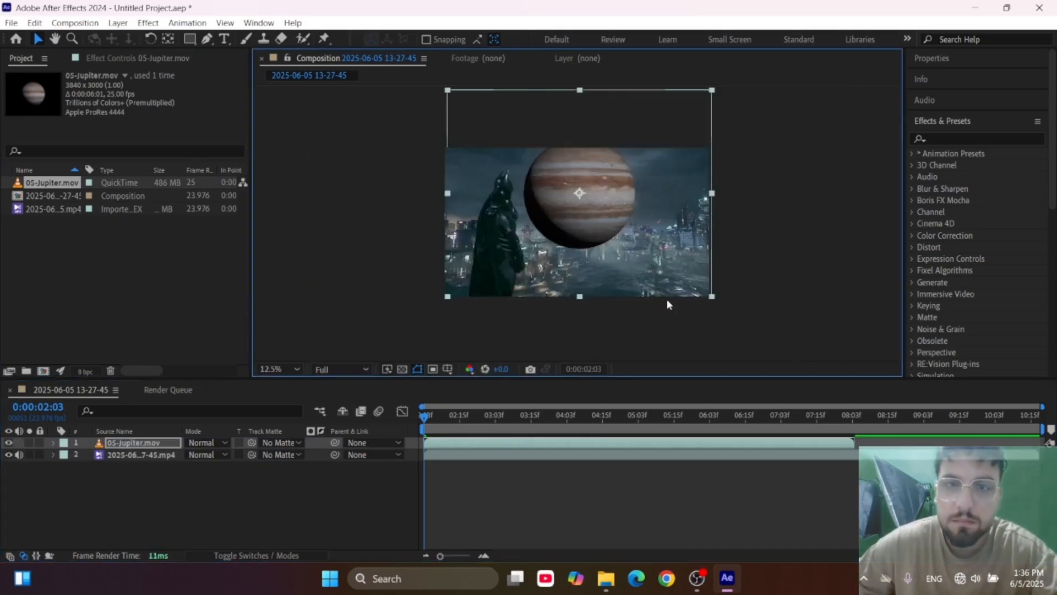
{"action": "left_click_drag", "start_coordinate": [711, 296], "coordinate": [672, 272]}
{"action": "key", "text": "period"}
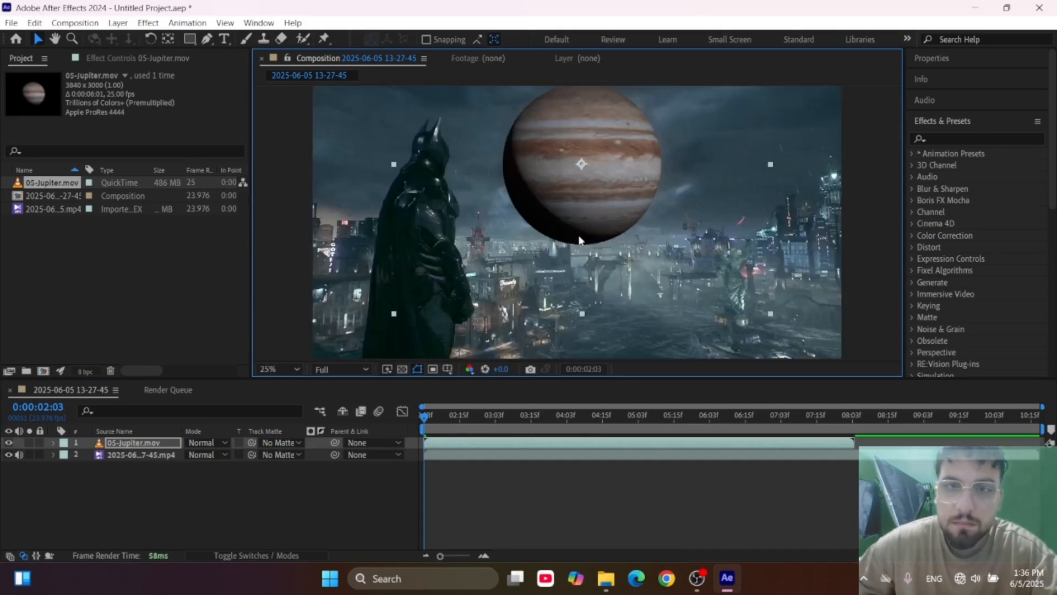
{"action": "left_click_drag", "start_coordinate": [581, 251], "coordinate": [567, 214]}
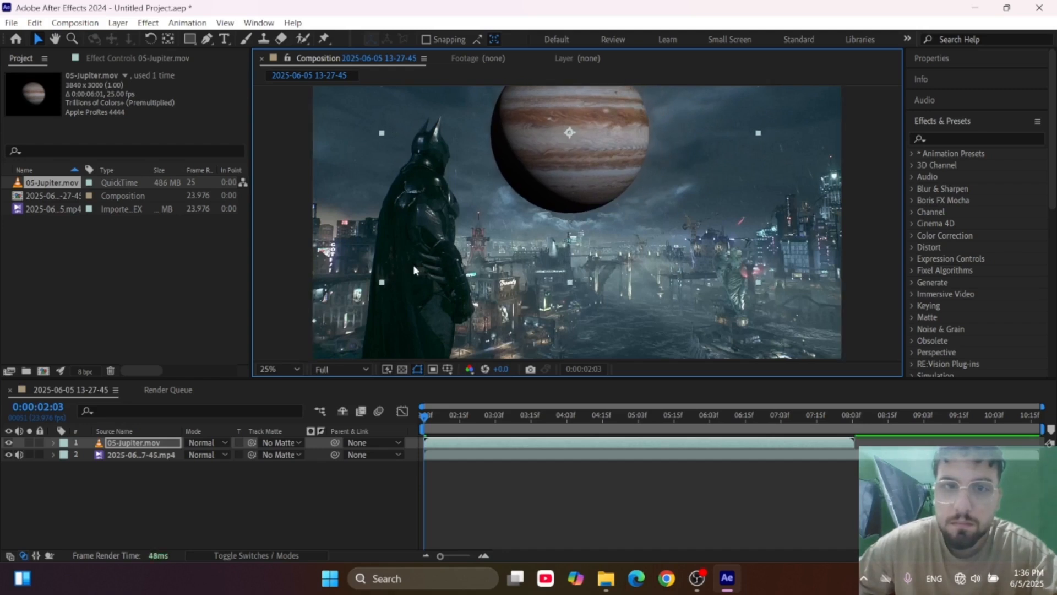
Enlarge the Jupiter layer slightly from its corner, keeping the background video in its original position.
{"action": "left_click_drag", "start_coordinate": [379, 282], "coordinate": [372, 276]}
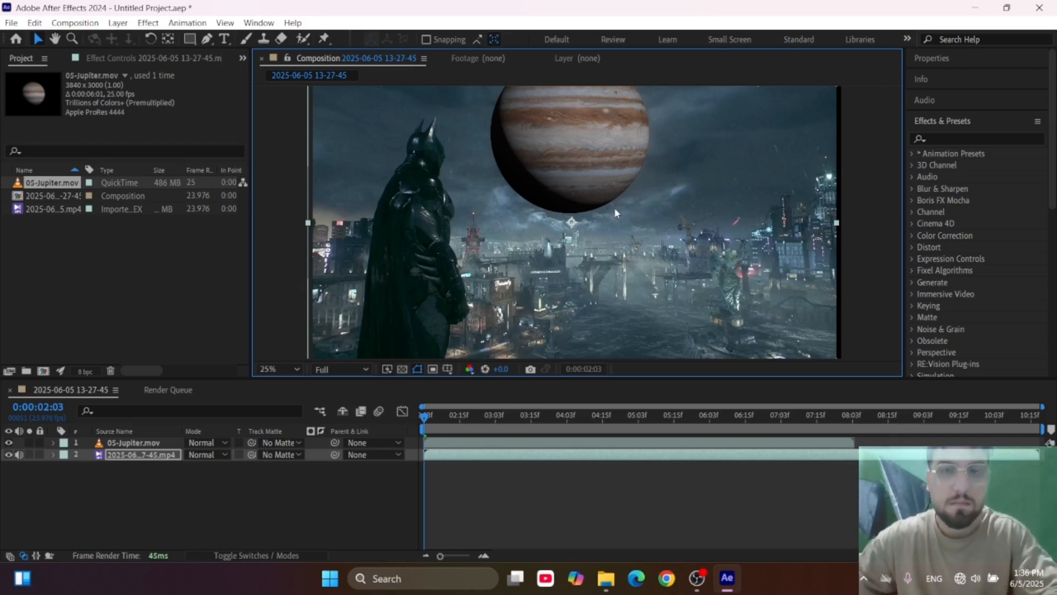
{"action": "left_click_drag", "start_coordinate": [616, 215], "coordinate": [621, 215]}
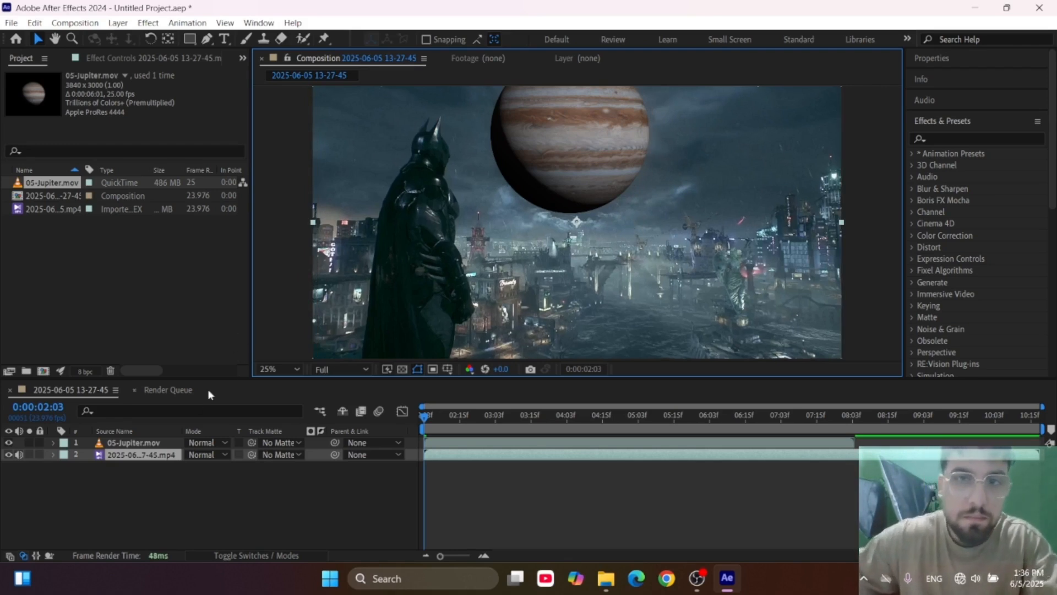
{"action": "scroll", "coordinate": [513, 132], "scroll_direction": "down", "scroll_amount": 1}
{"action": "scroll", "coordinate": [575, 161], "scroll_direction": "up", "scroll_amount": 1}
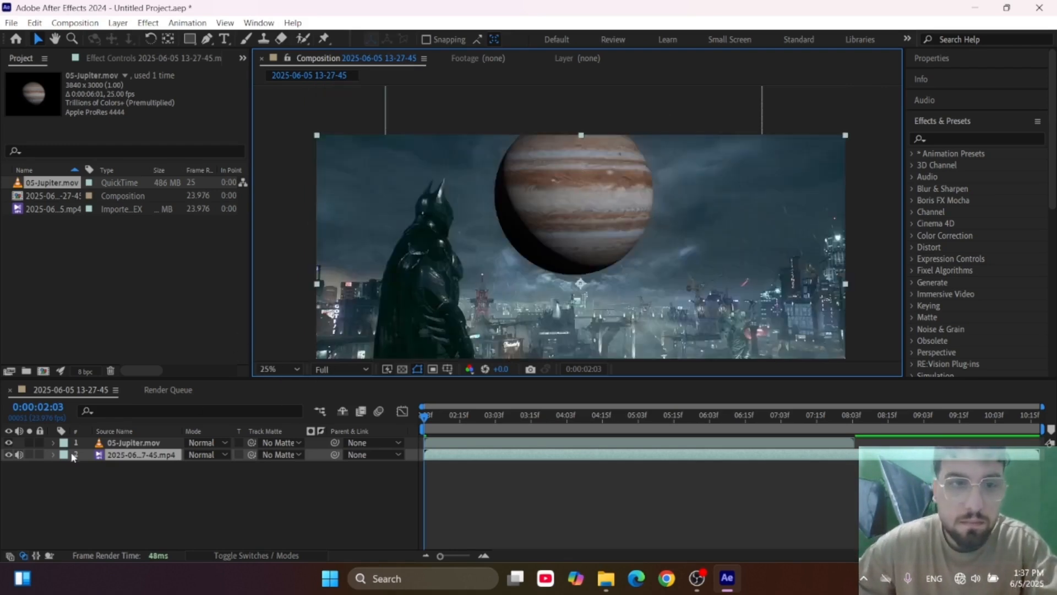
{"action": "left_click", "coordinate": [131, 444]}
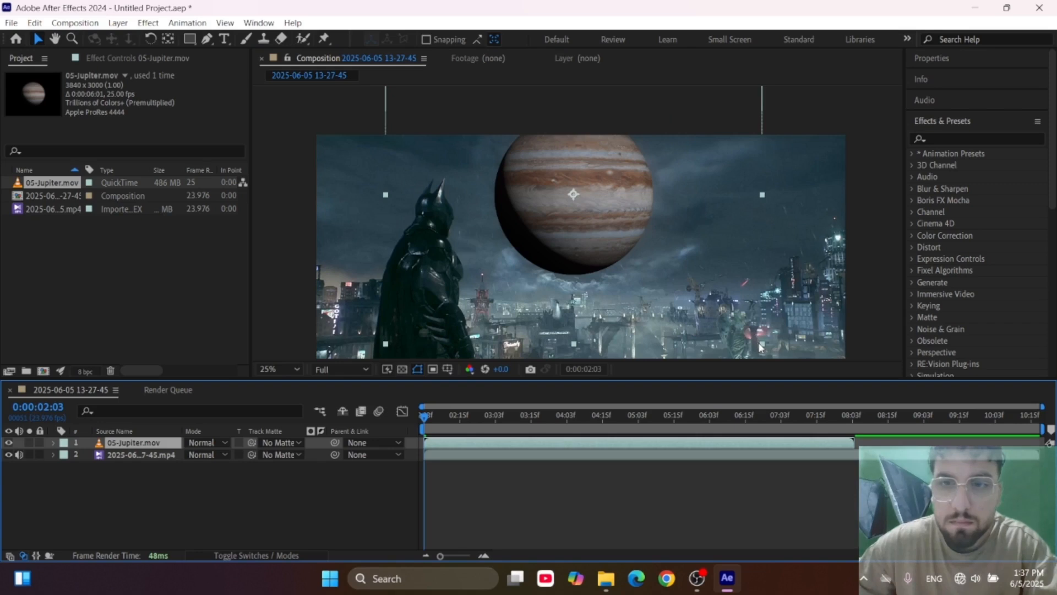
{"action": "left_click_drag", "start_coordinate": [760, 347], "coordinate": [764, 348]}
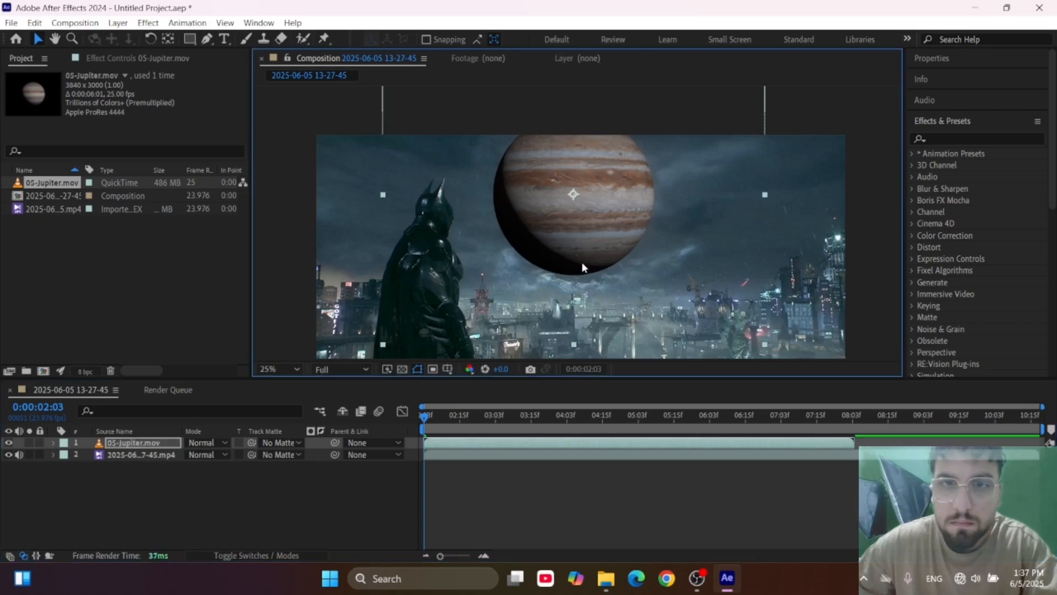
Draw a closed Pen tool mask on the Jupiter layer that cuts away the planet's dark lower-left edge.
{"action": "scroll", "coordinate": [583, 266], "scroll_direction": "down", "scroll_amount": 1}
{"action": "scroll", "coordinate": [578, 225], "scroll_direction": "up", "scroll_amount": 1}
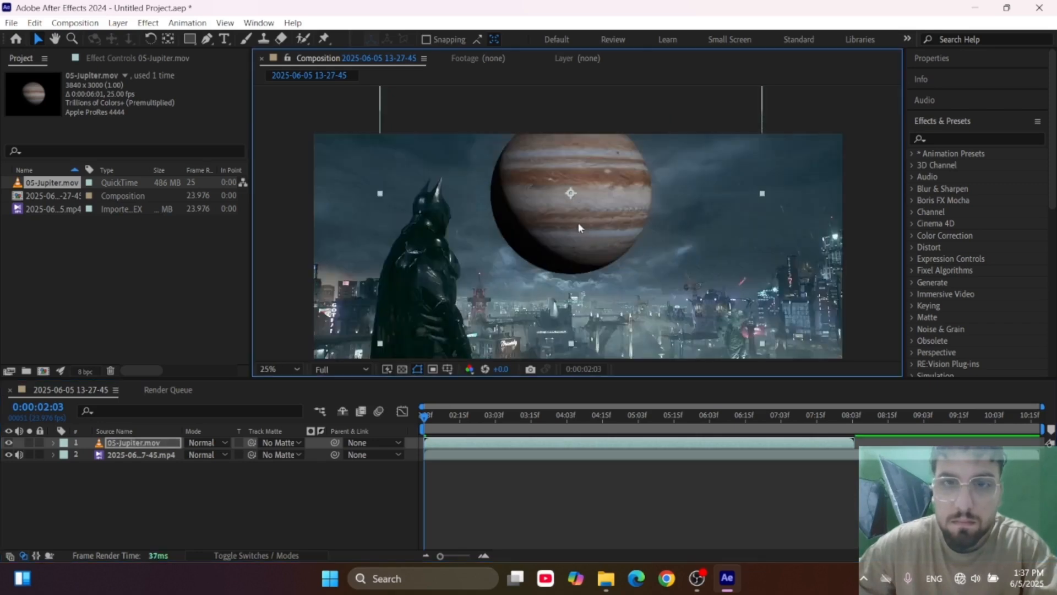
{"action": "left_click", "coordinate": [207, 39]}
{"action": "key", "text": "comma"}
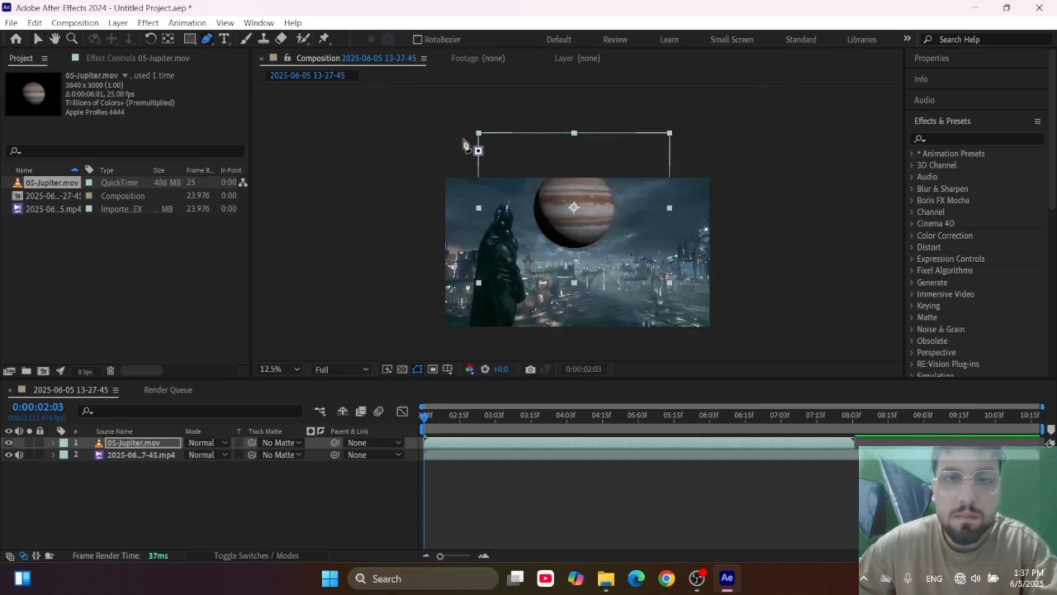
{"action": "left_click", "coordinate": [487, 122]}
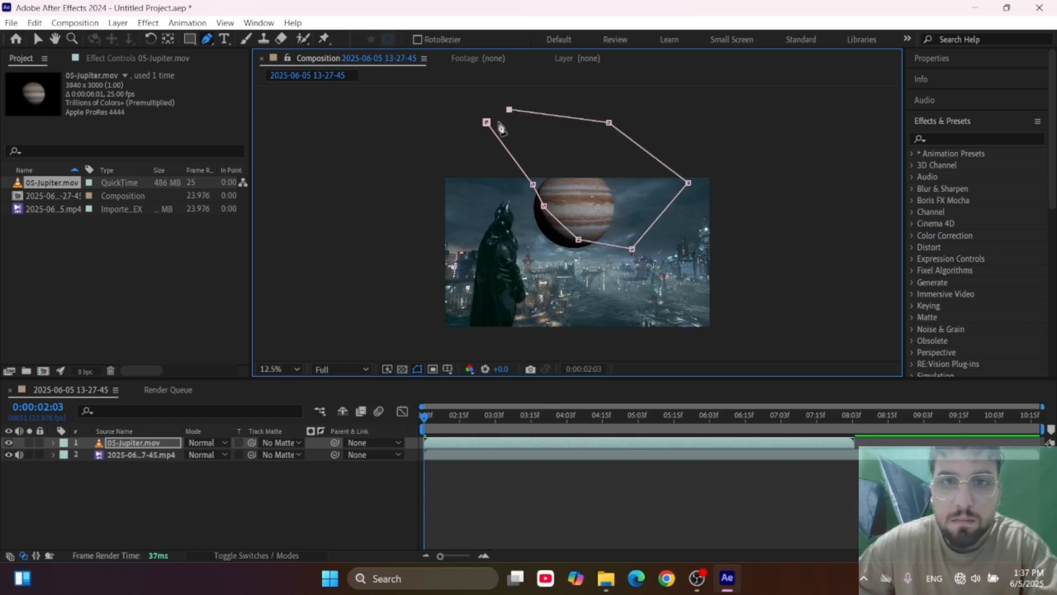
Set the Mask Feather of the Jupiter layer's mask to 294 pixels.
{"action": "scroll", "coordinate": [556, 247], "scroll_direction": "up", "scroll_amount": 1}
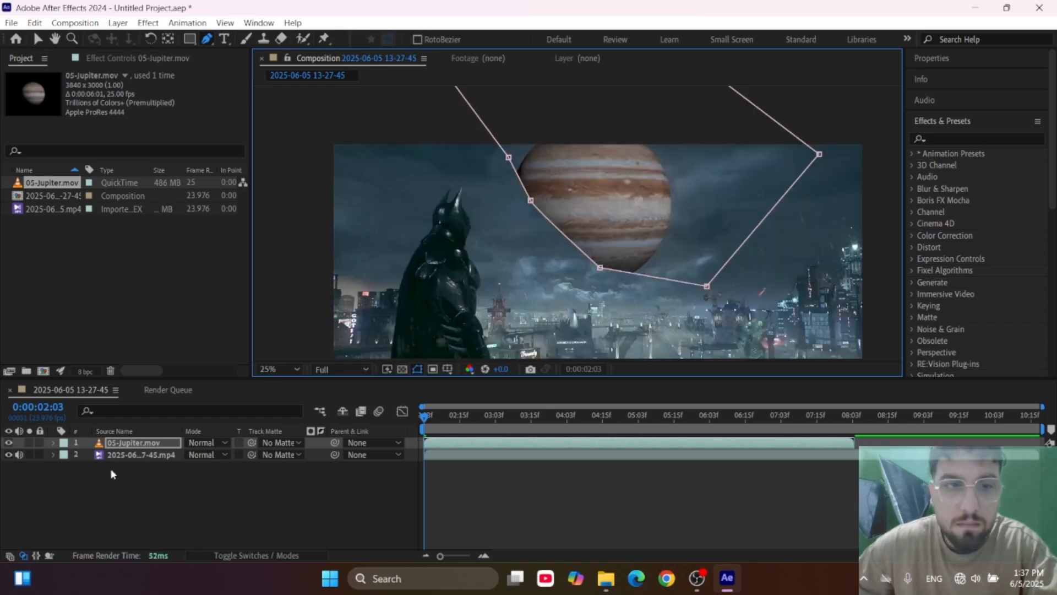
{"action": "left_click", "coordinate": [54, 443]}
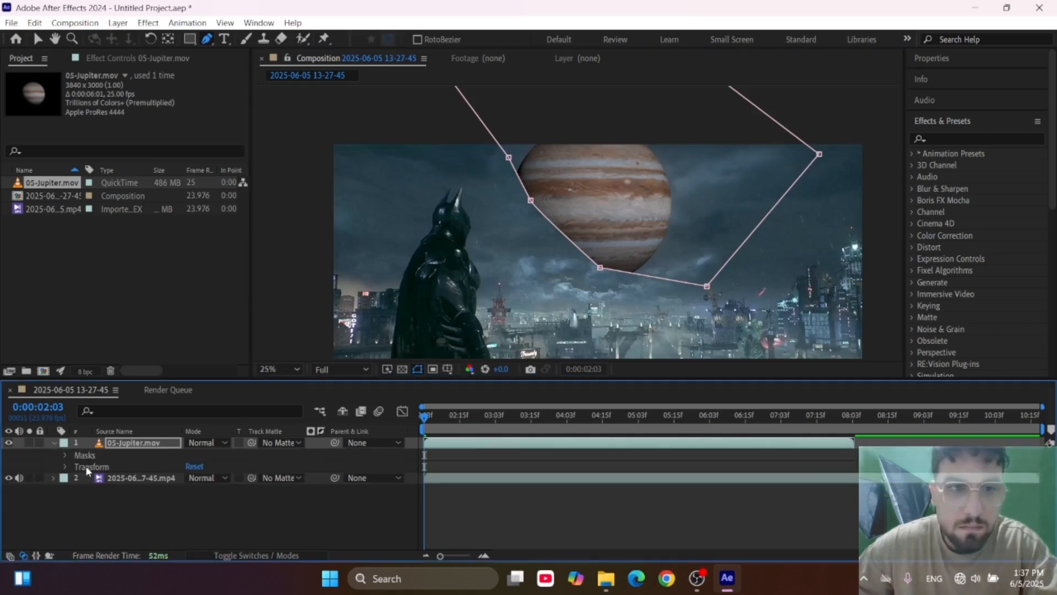
{"action": "left_click", "coordinate": [66, 455]}
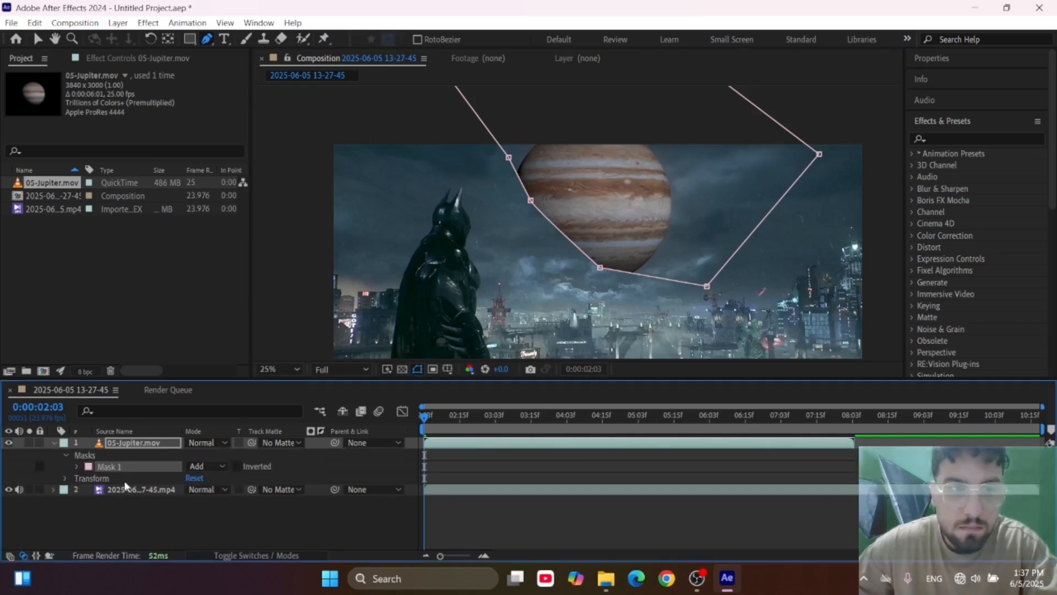
{"action": "left_click", "coordinate": [78, 467]}
{"action": "left_click_drag", "start_coordinate": [204, 492], "coordinate": [325, 504]}
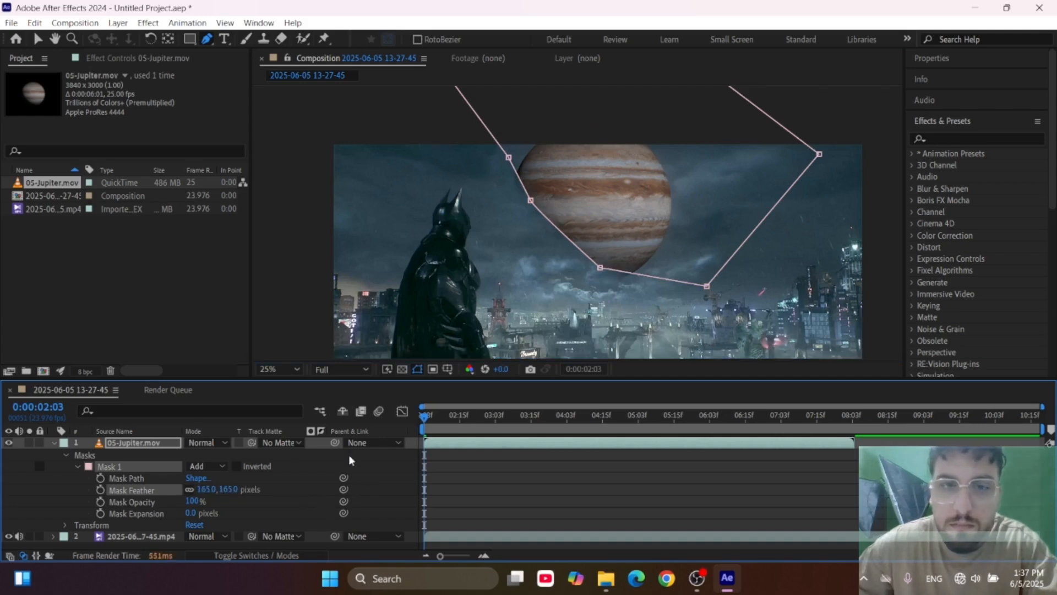
{"action": "left_click_drag", "start_coordinate": [205, 491], "coordinate": [604, 359]}
Reshape the Jupiter mask by moving its lower-right and upper-left vertices inward over the planet, so its edges fade into the sky.
{"action": "scroll", "coordinate": [612, 267], "scroll_direction": "up", "scroll_amount": 2}
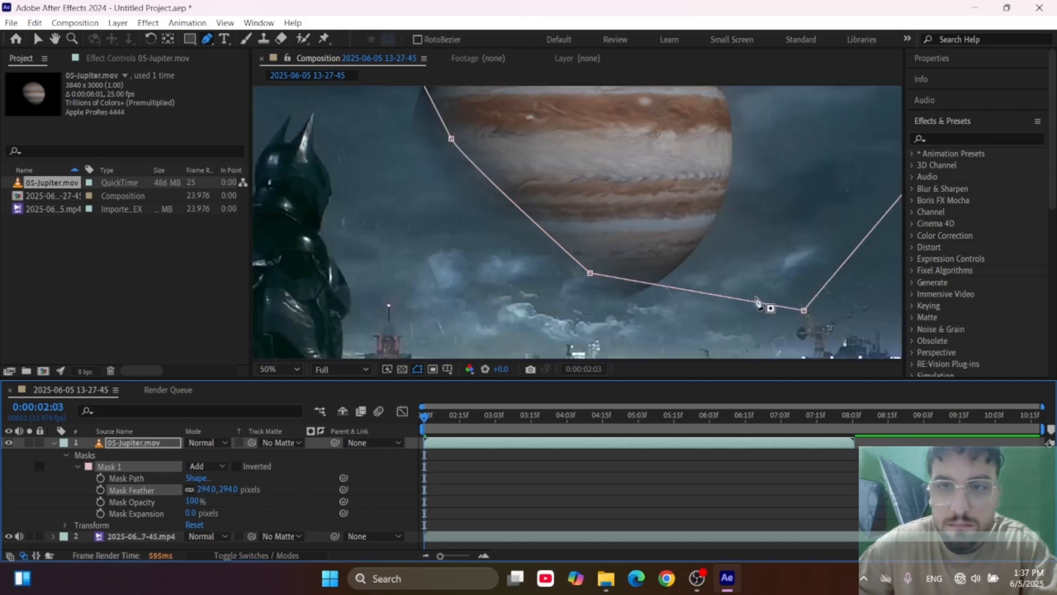
{"action": "left_click_drag", "start_coordinate": [804, 311], "coordinate": [680, 234]}
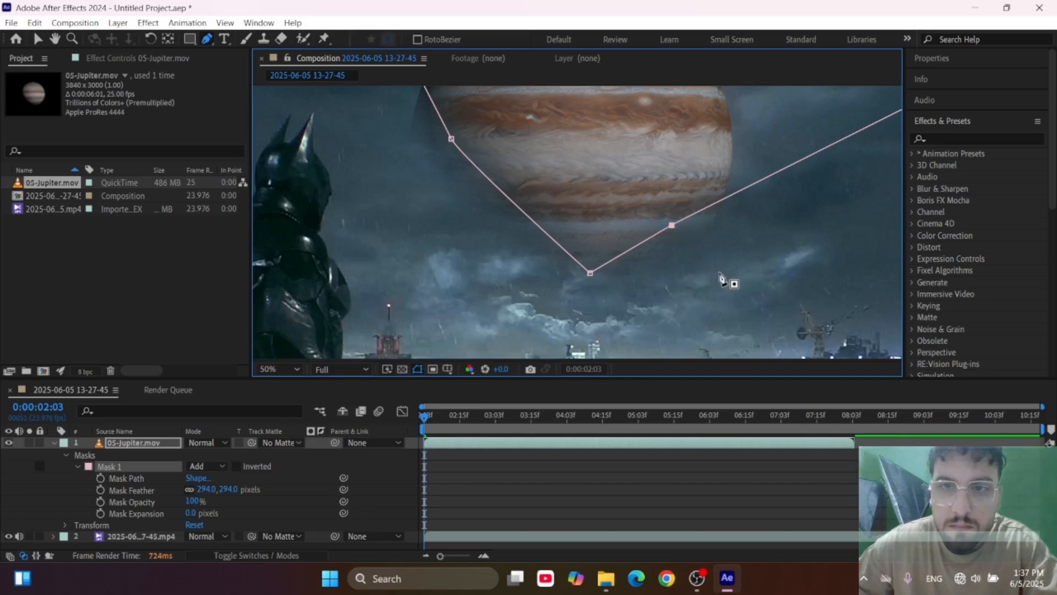
{"action": "key", "text": "comma"}
{"action": "scroll", "coordinate": [532, 124], "scroll_direction": "up", "scroll_amount": 2}
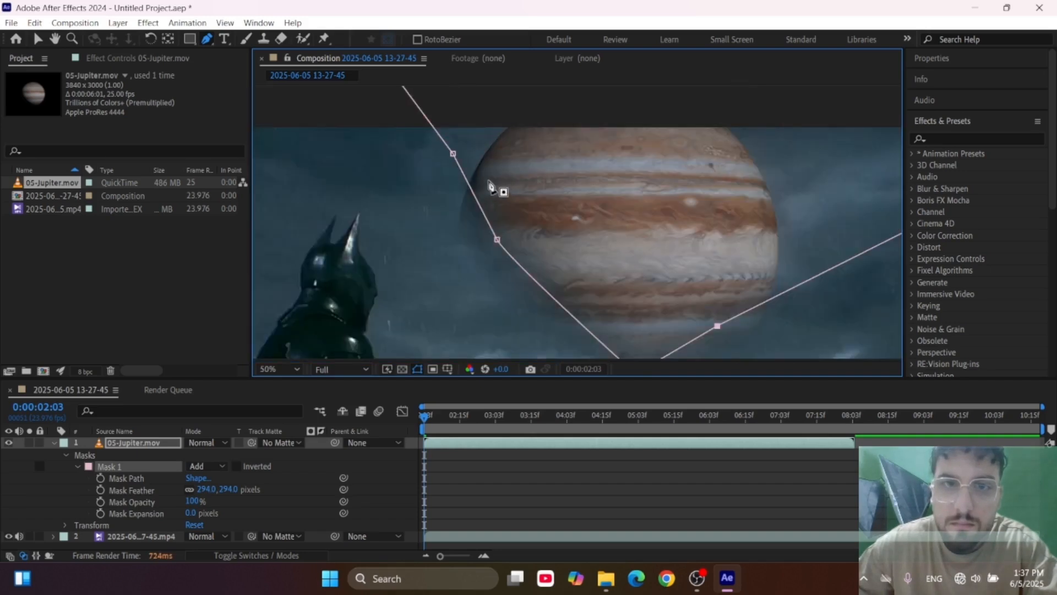
{"action": "left_click_drag", "start_coordinate": [454, 154], "coordinate": [503, 152]}
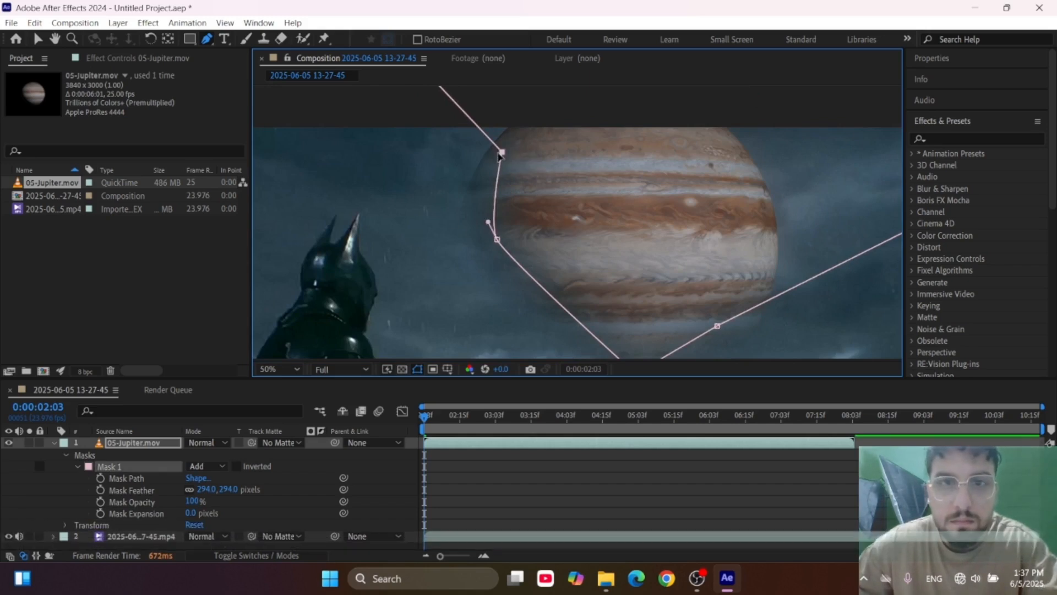
{"action": "left_click_drag", "start_coordinate": [502, 155], "coordinate": [521, 149]}
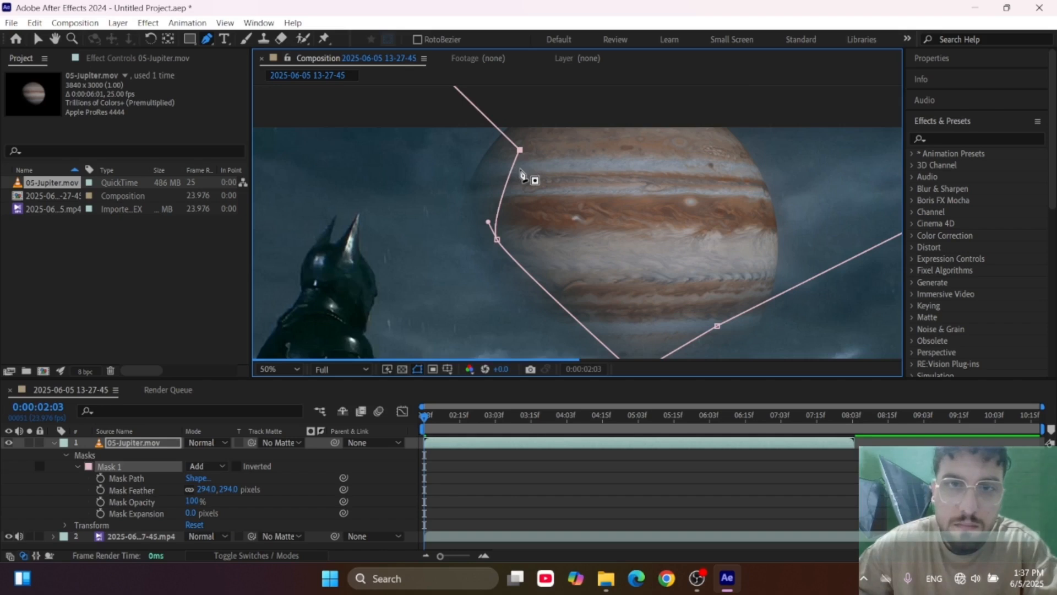
{"action": "key", "text": "comma"}
{"action": "key", "text": "comma"}
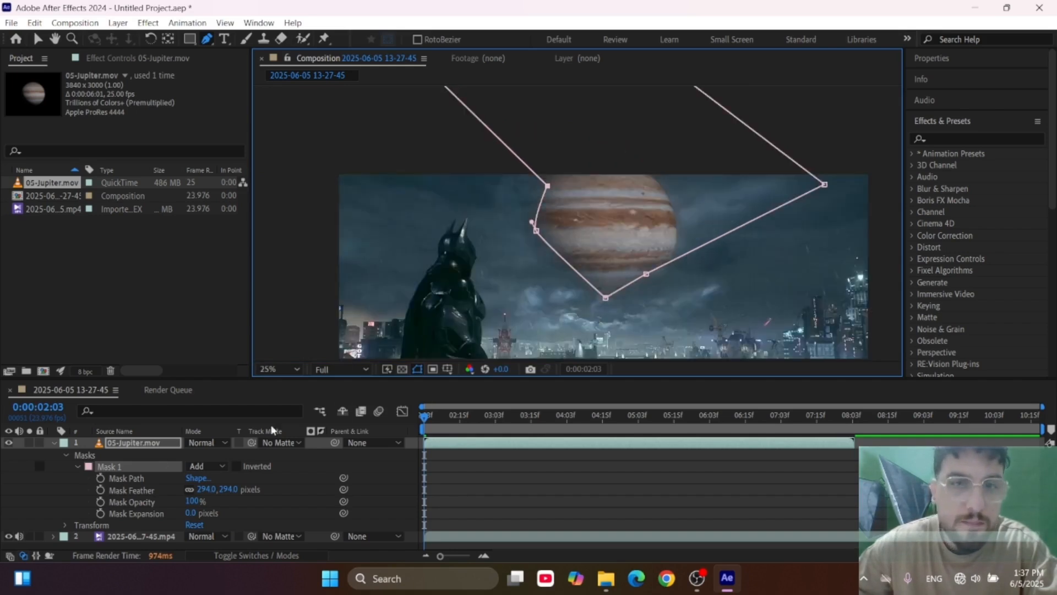
Find the Tint effect and apply it to the Jupiter layer.
{"action": "left_click", "coordinate": [954, 142]}
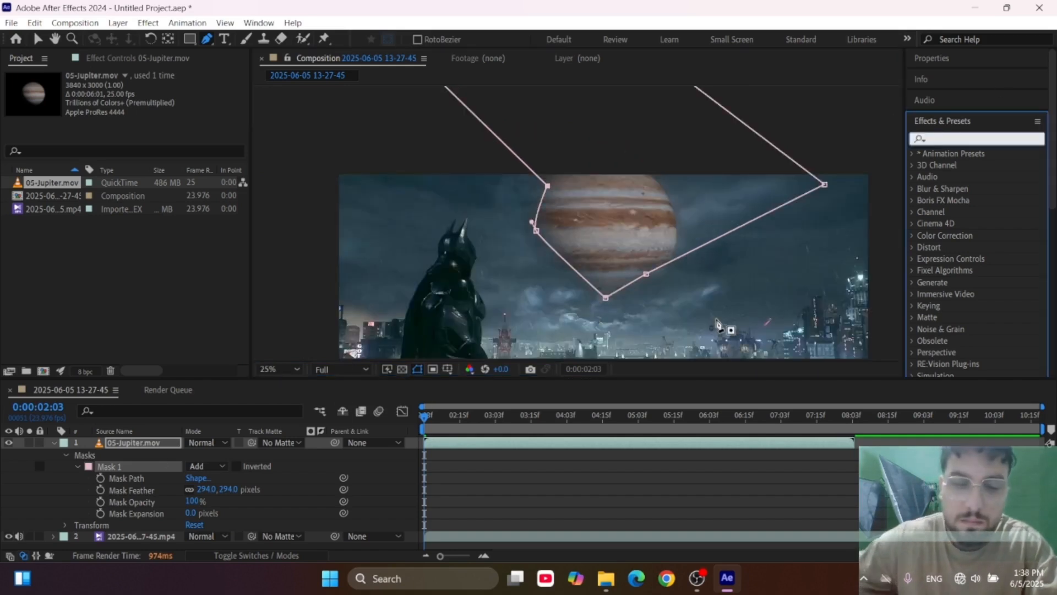
{"action": "type", "text": "tint"}
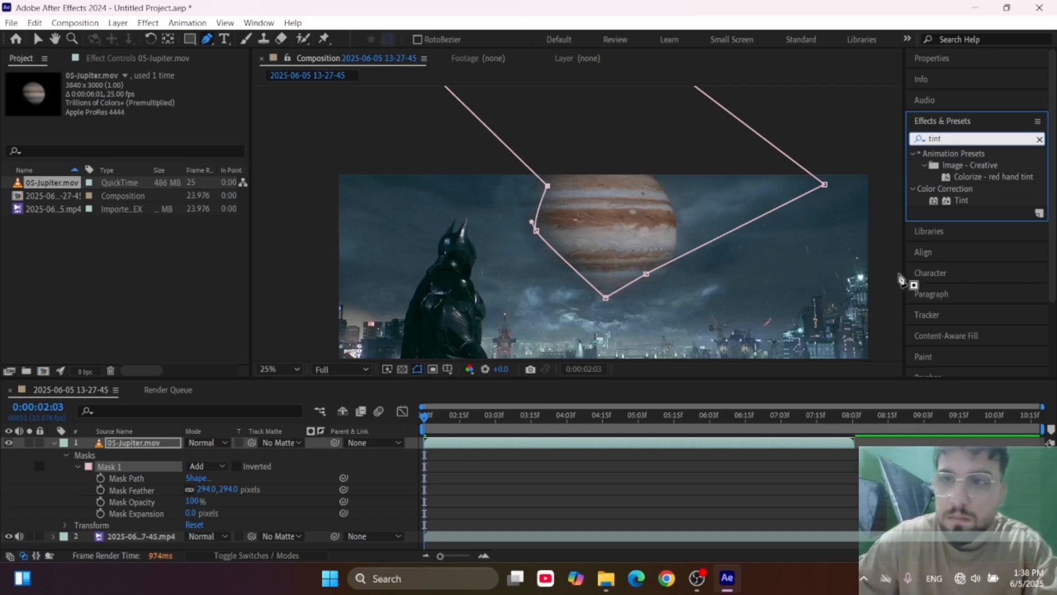
{"action": "double_click", "coordinate": [961, 200]}
Sample sky colours for the Tint's Map Black To and Map White To, and set Amount to Tint to 71%.
{"action": "left_click", "coordinate": [166, 100]}
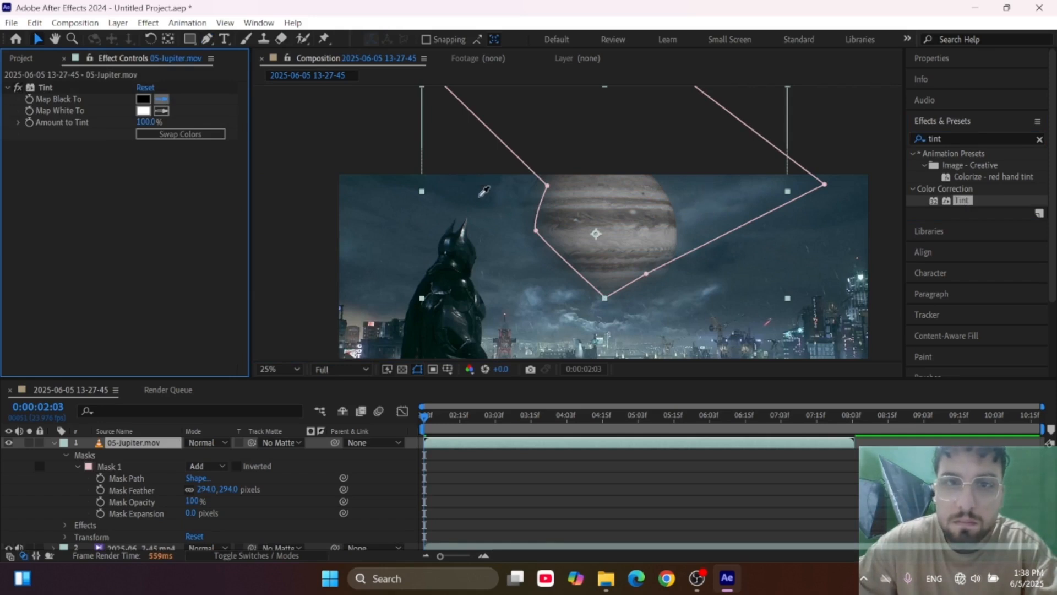
{"action": "left_click", "coordinate": [480, 195]}
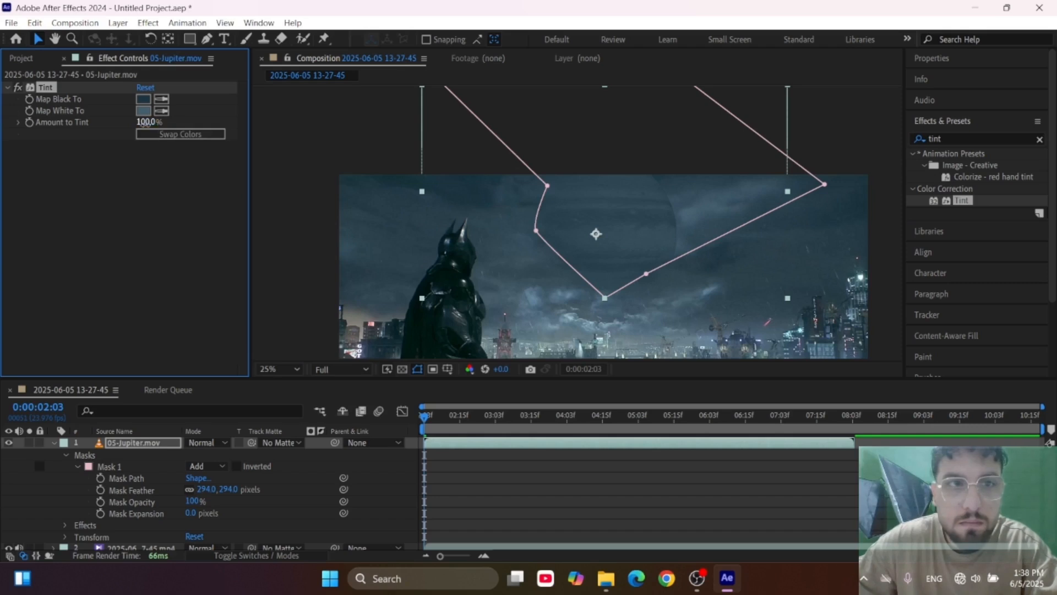
{"action": "left_click_drag", "start_coordinate": [145, 122], "coordinate": [144, 135]}
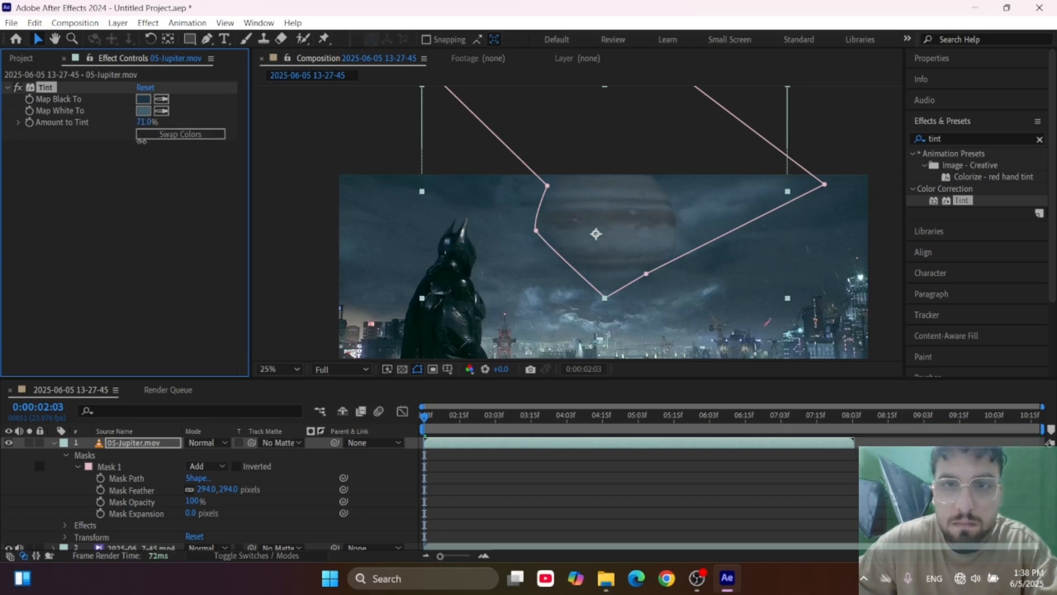
{"action": "key", "text": "comma"}
{"action": "scroll", "coordinate": [621, 283], "scroll_direction": "up", "scroll_amount": 1}
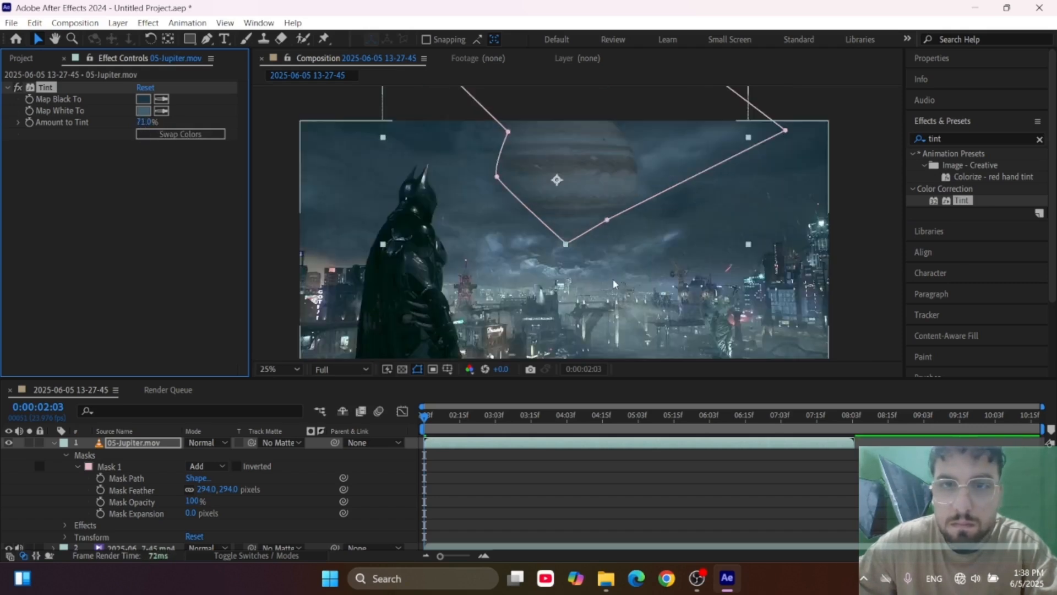
Collapse the Jupiter layer's properties and rename the background video layer to "asli".
{"action": "left_click", "coordinate": [20, 57]}
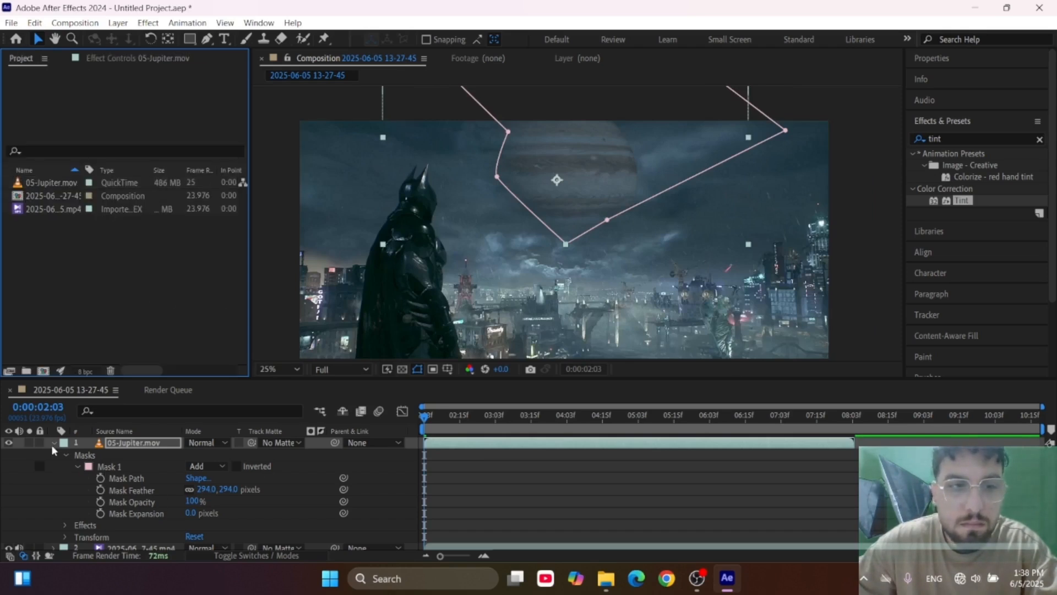
{"action": "left_click", "coordinate": [52, 443]}
{"action": "left_click", "coordinate": [119, 454]}
{"action": "right_click", "coordinate": [119, 454]}
{"action": "left_click", "coordinate": [154, 414]}
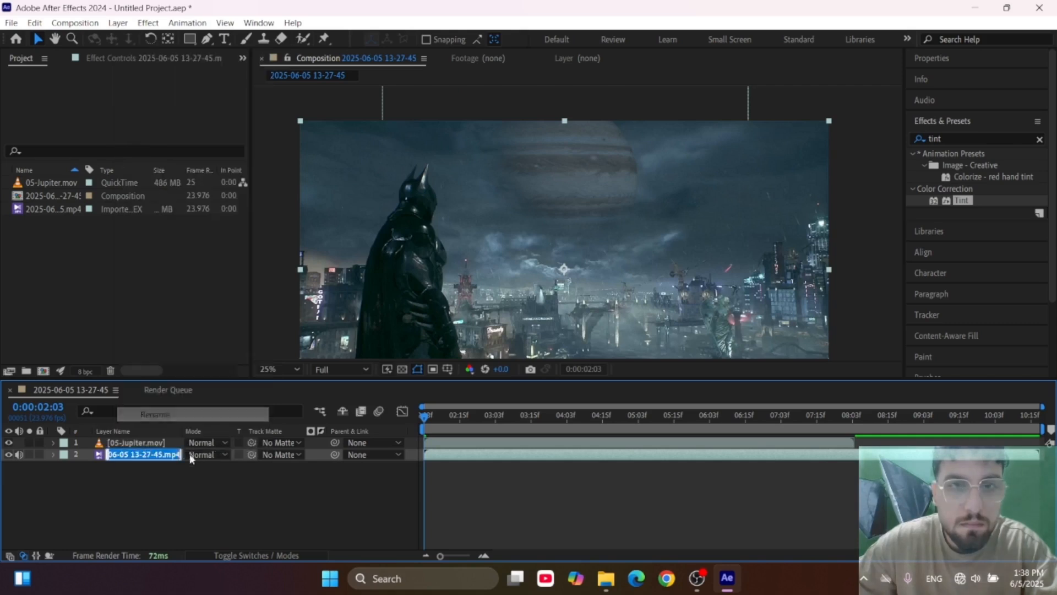
{"action": "type", "text": "asli"}
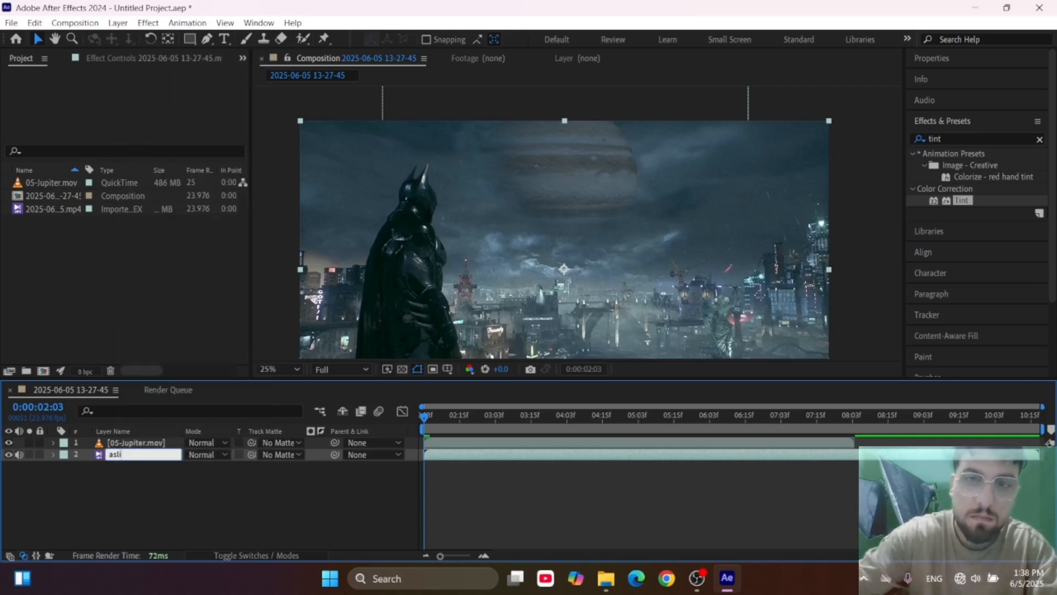
{"action": "key", "text": "Return"}
{"action": "left_click", "coordinate": [171, 489]}
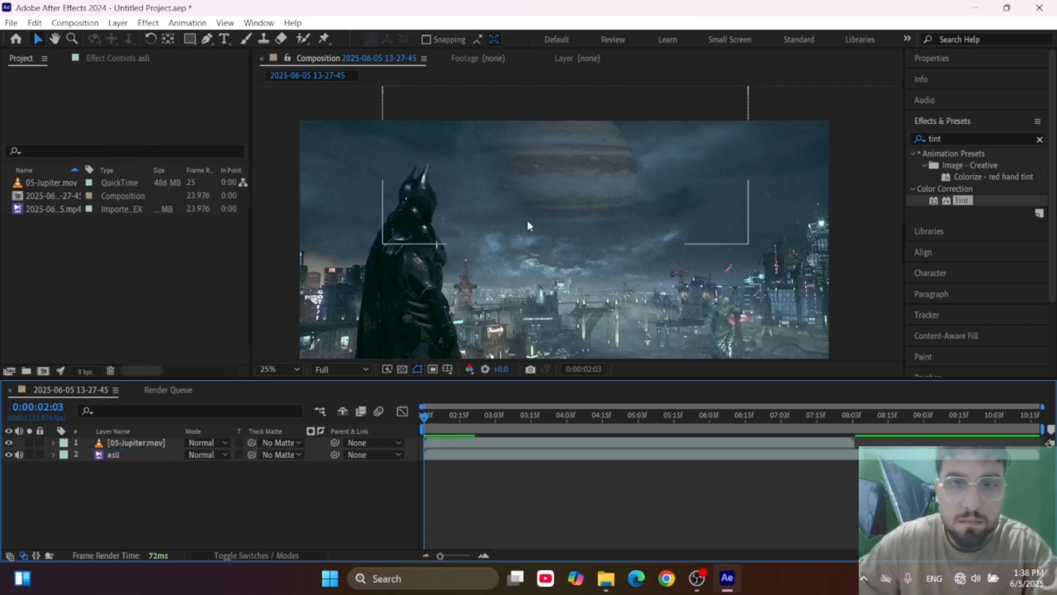
{"action": "left_click", "coordinate": [527, 226]}
{"action": "left_click", "coordinate": [178, 296]}
{"action": "left_click", "coordinate": [149, 485]}
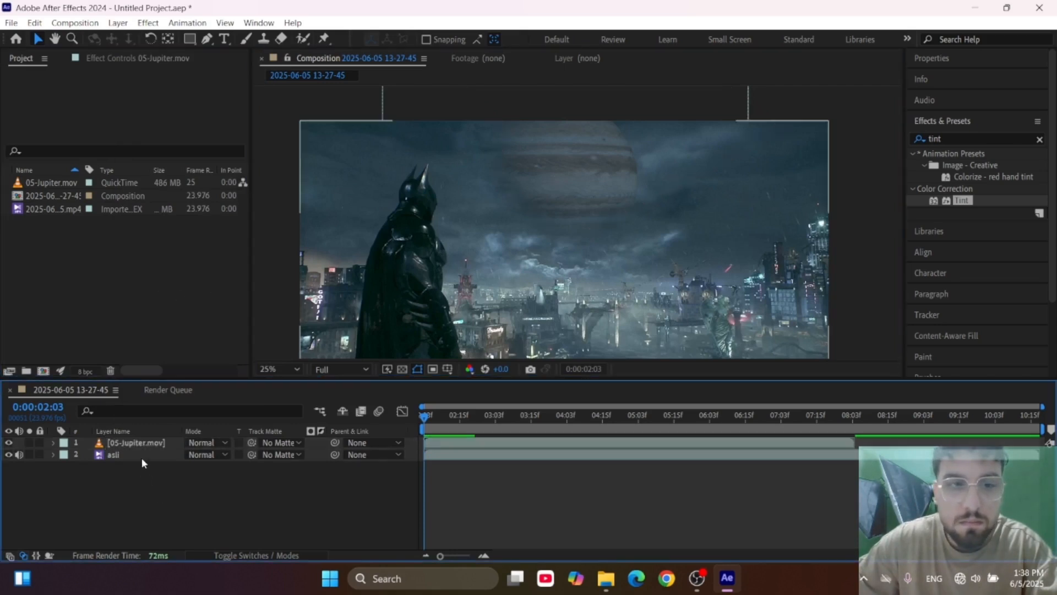
Start a file import and browse from the Solar System folder up to the "fotage" folder on My Passport (F:).
{"action": "left_click", "coordinate": [141, 456]}
{"action": "scroll", "coordinate": [597, 230], "scroll_direction": "down", "scroll_amount": 1}
{"action": "scroll", "coordinate": [590, 221], "scroll_direction": "up", "scroll_amount": 1}
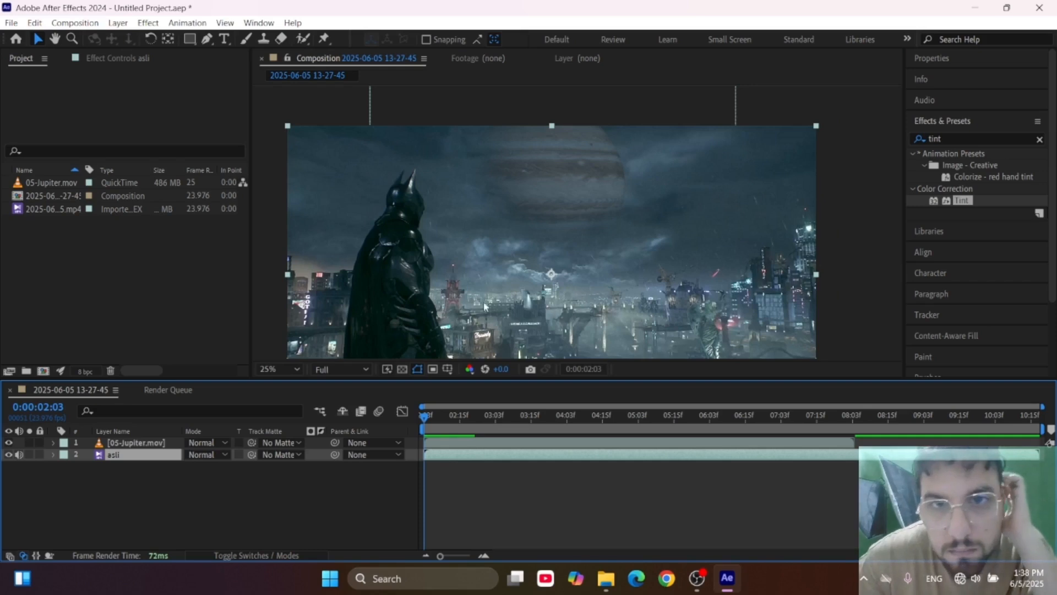
{"action": "double_click", "coordinate": [147, 255]}
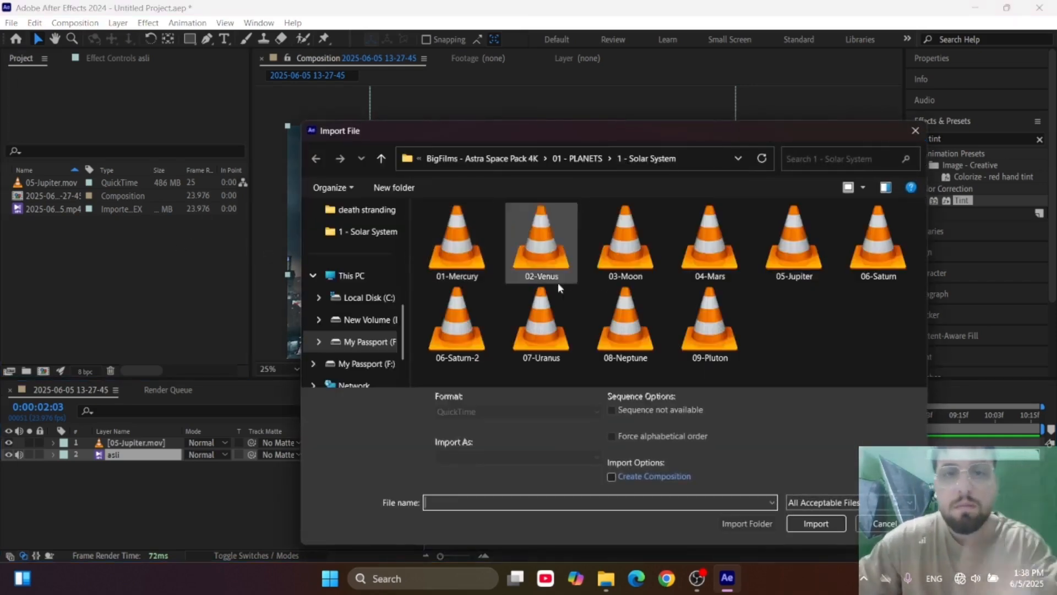
{"action": "left_click", "coordinate": [554, 273]}
{"action": "key", "text": "alt+Up"}
{"action": "key", "text": "alt+Up"}
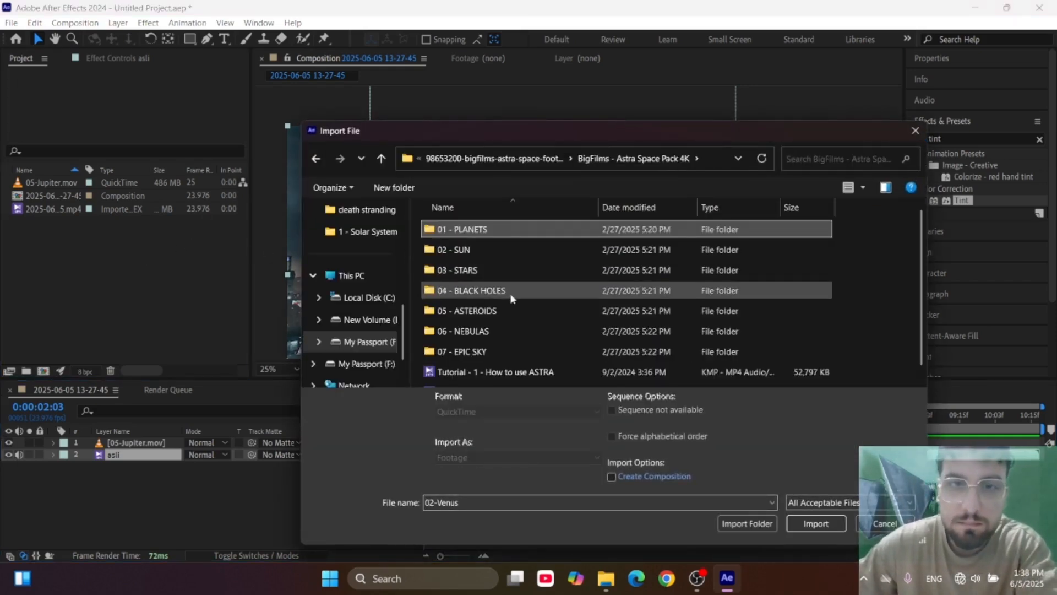
{"action": "key", "text": "alt+Up"}
{"action": "key", "text": "alt+Up"}
{"action": "key", "text": "alt+Up"}
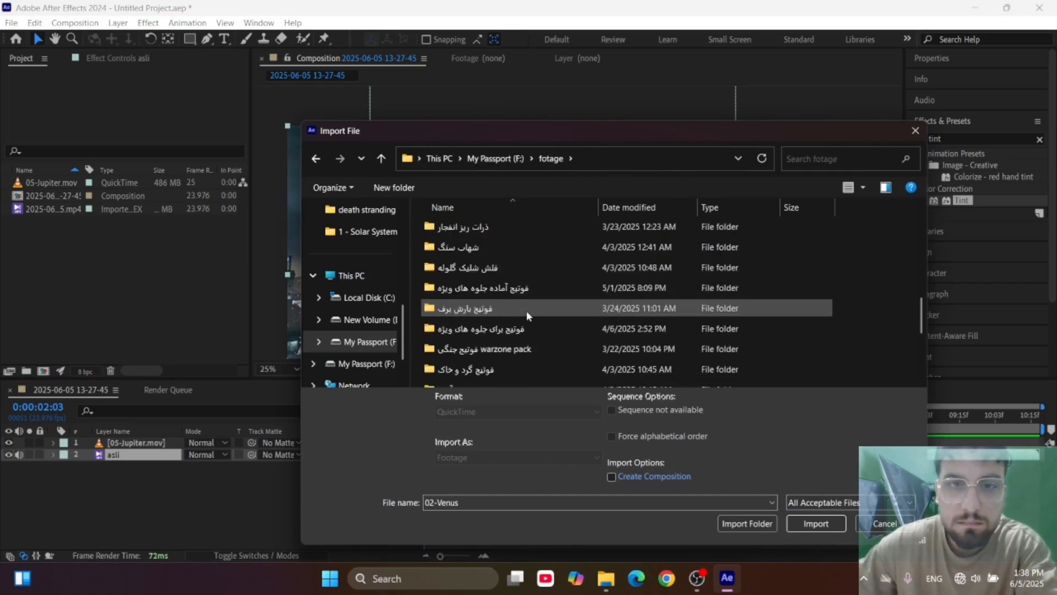
{"action": "scroll", "coordinate": [529, 314], "scroll_direction": "up", "scroll_amount": 2}
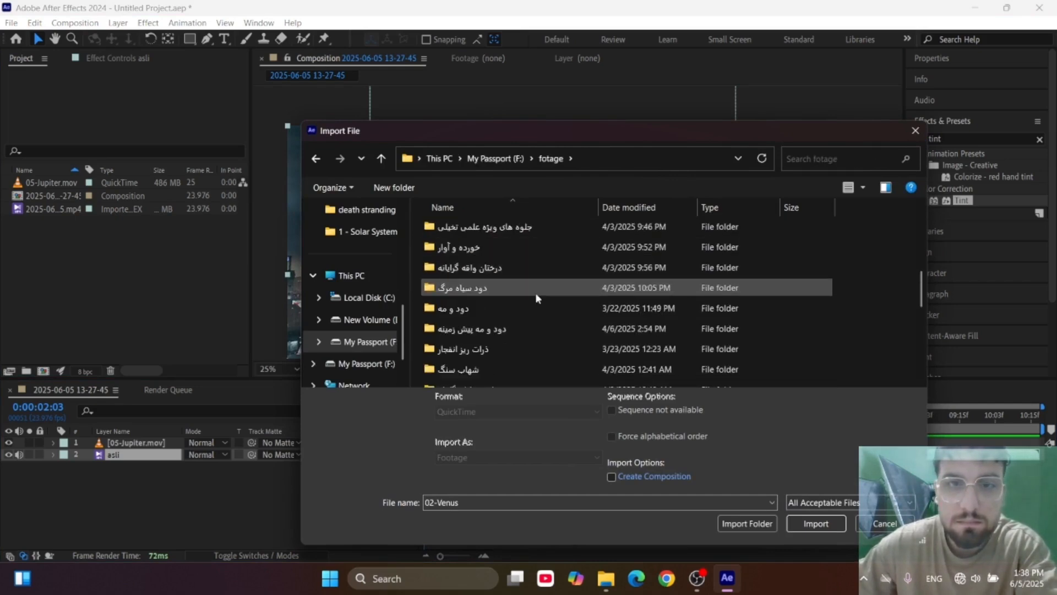
Import the LW Fog 1 clip from the Low fog folder of the Fog II footage pack.
{"action": "double_click", "coordinate": [479, 306]}
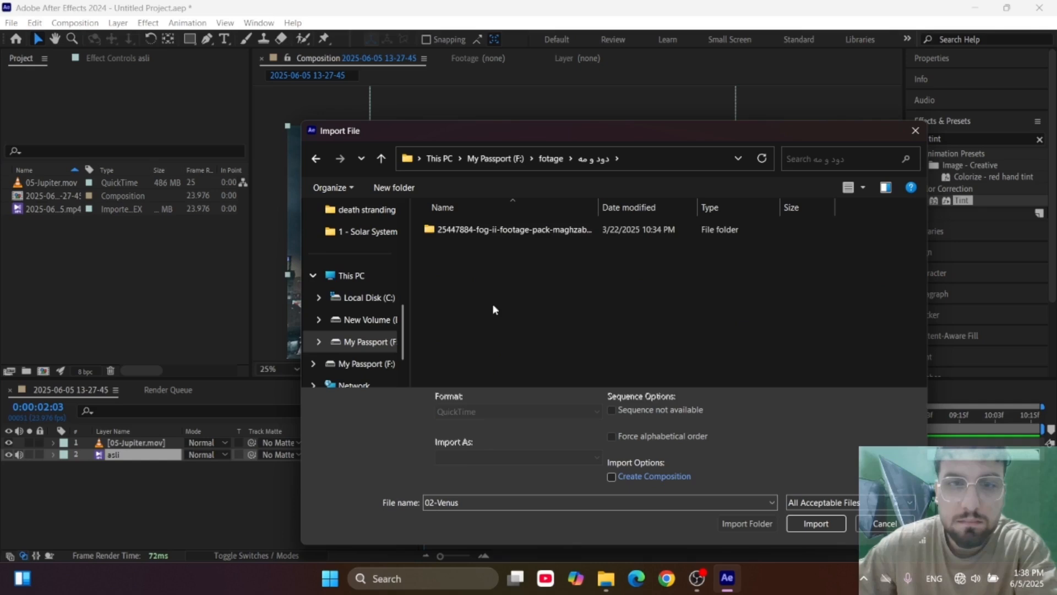
{"action": "double_click", "coordinate": [491, 236]}
{"action": "double_click", "coordinate": [452, 230]}
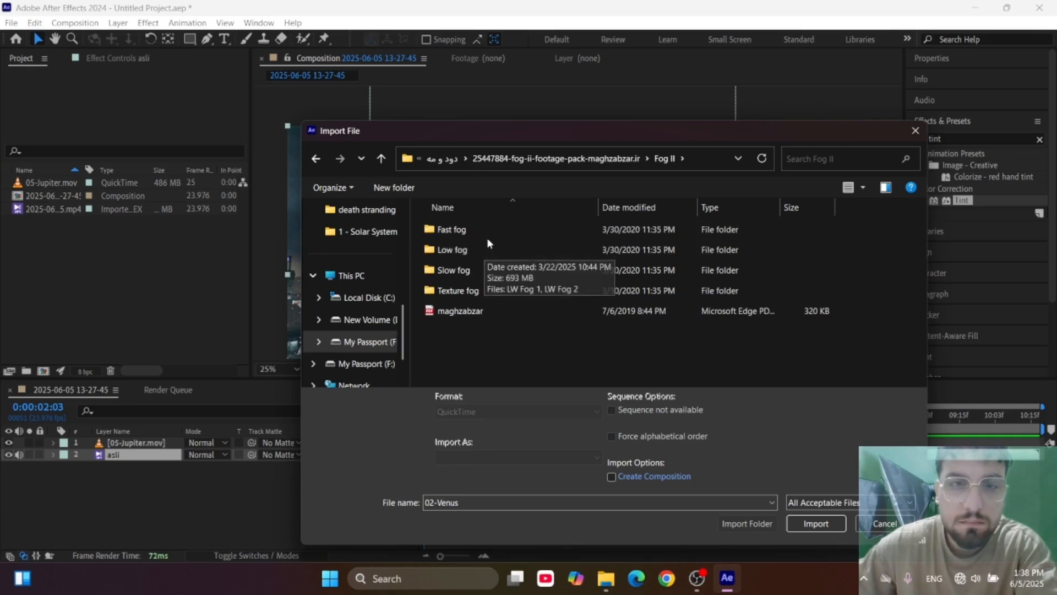
{"action": "double_click", "coordinate": [479, 250]}
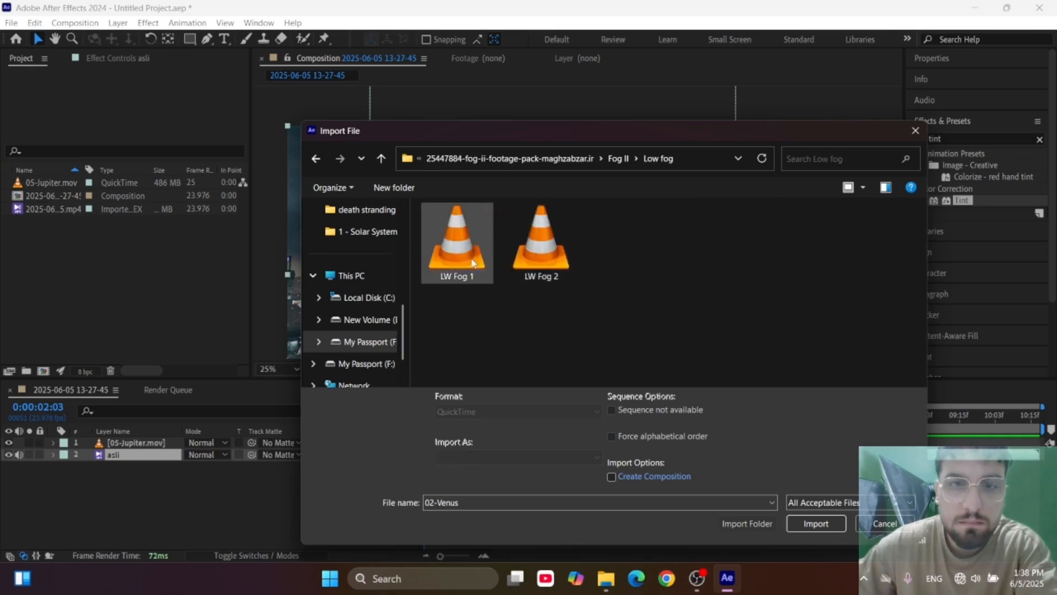
{"action": "double_click", "coordinate": [455, 237]}
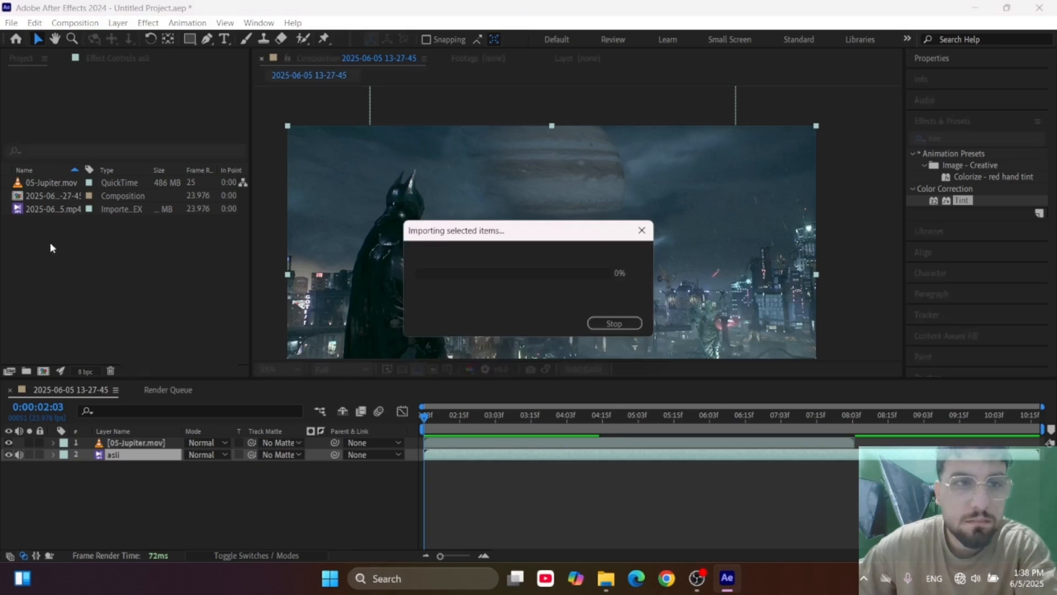
Preview the LW Fog 1 footage and add it to the composition between the Jupiter and "asli" layers.
{"action": "double_click", "coordinate": [53, 228]}
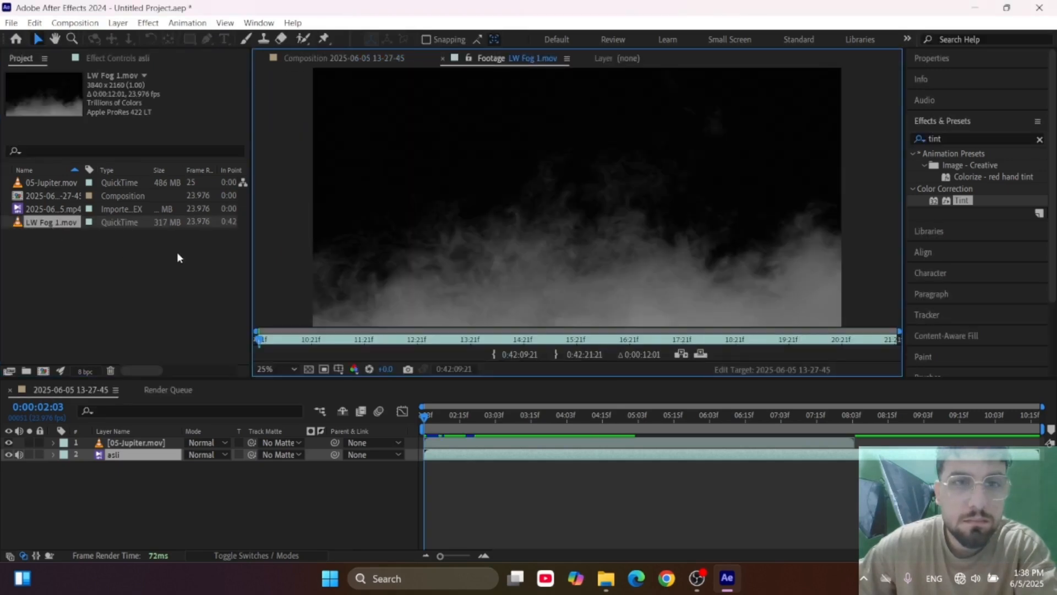
{"action": "left_click_drag", "start_coordinate": [343, 345], "coordinate": [875, 365]}
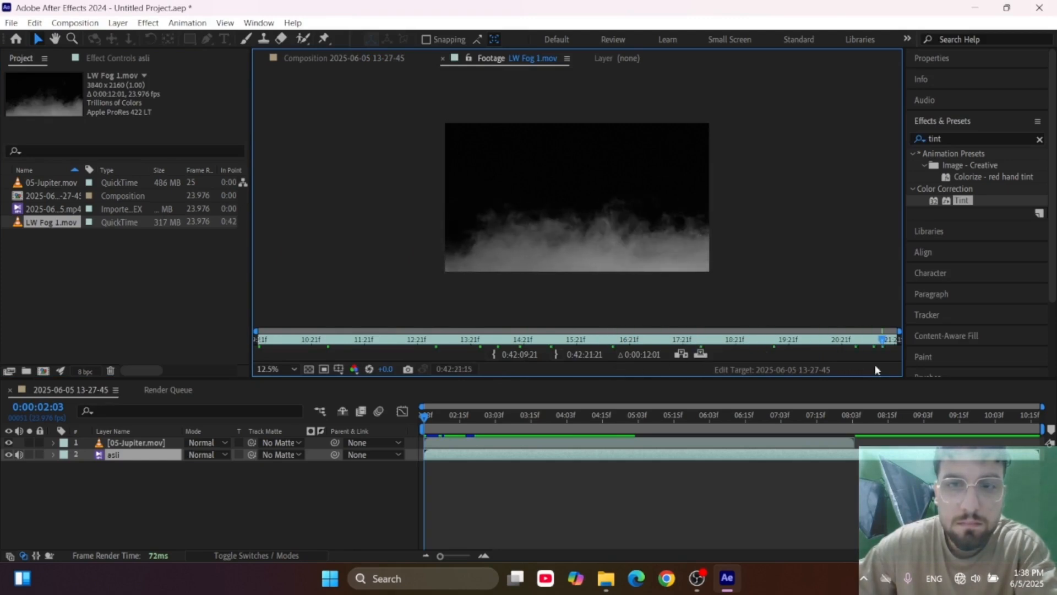
{"action": "left_click_drag", "start_coordinate": [42, 224], "coordinate": [124, 456]}
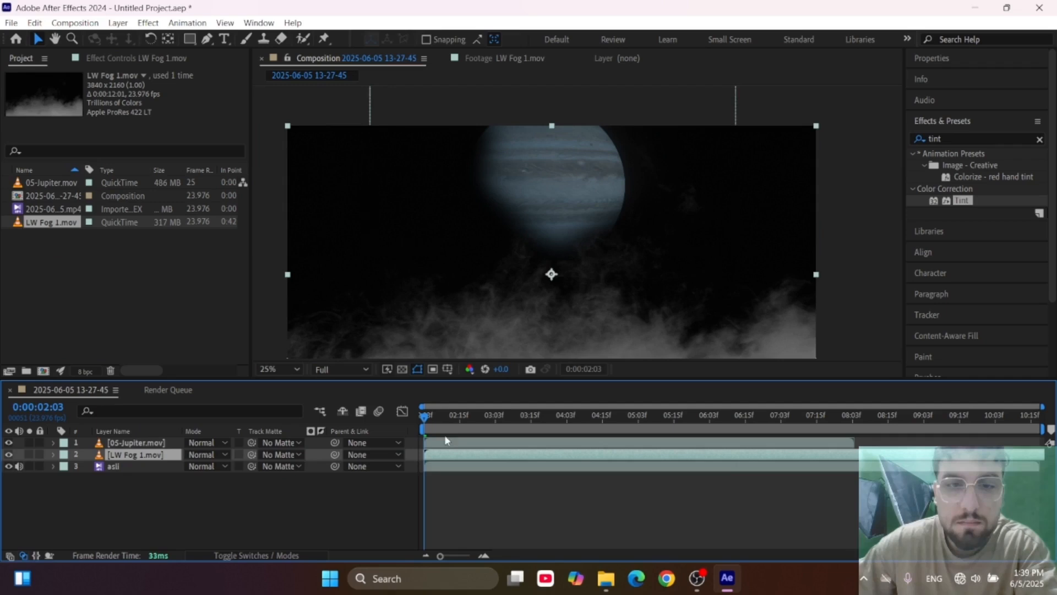
Set the LW Fog 1 layer's blending mode to Screen.
{"action": "left_click", "coordinate": [282, 455]}
{"action": "left_click", "coordinate": [191, 488]}
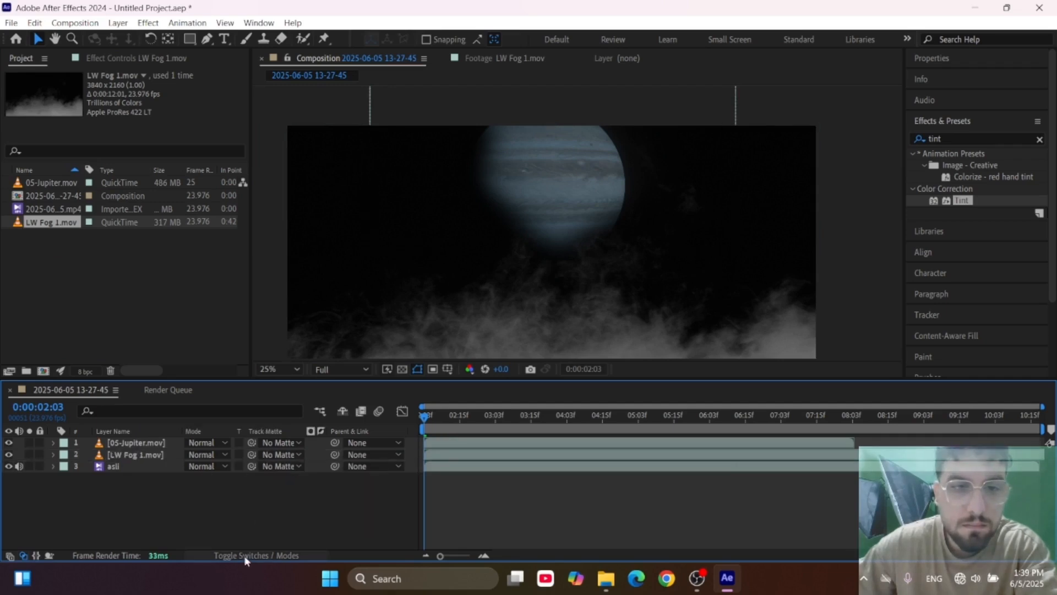
{"action": "left_click", "coordinate": [216, 454]}
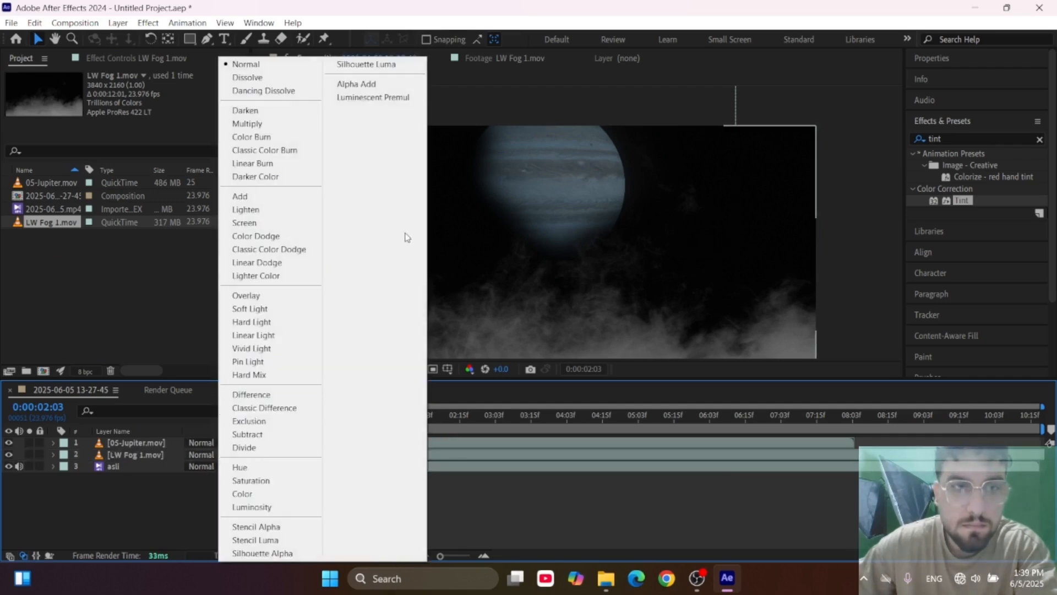
{"action": "left_click", "coordinate": [288, 223]}
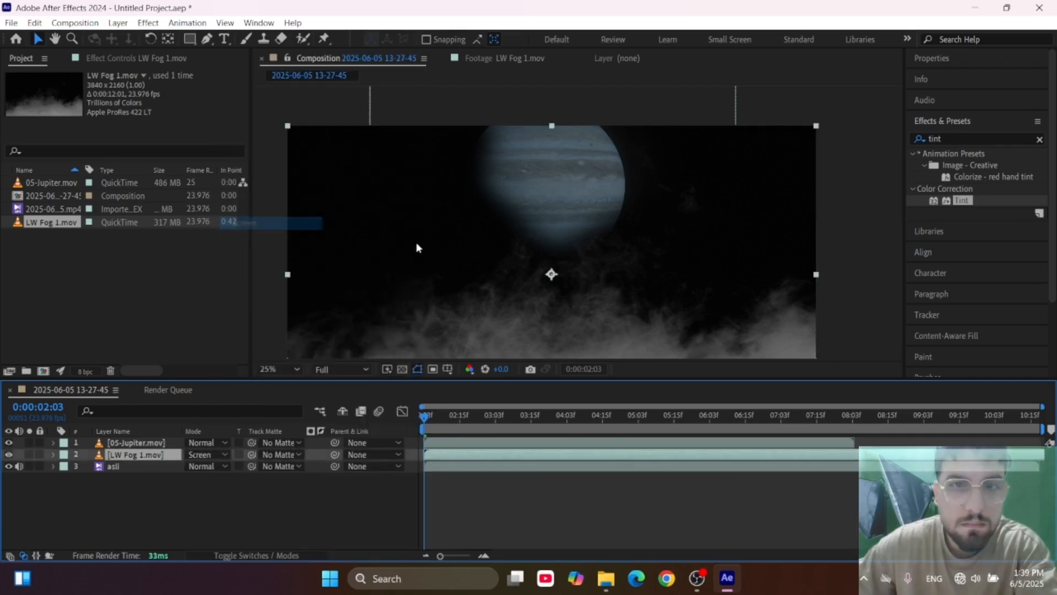
Inspect the fog over the city up close and play back the composition to examine how it blends.
{"action": "scroll", "coordinate": [620, 266], "scroll_direction": "down", "scroll_amount": 1}
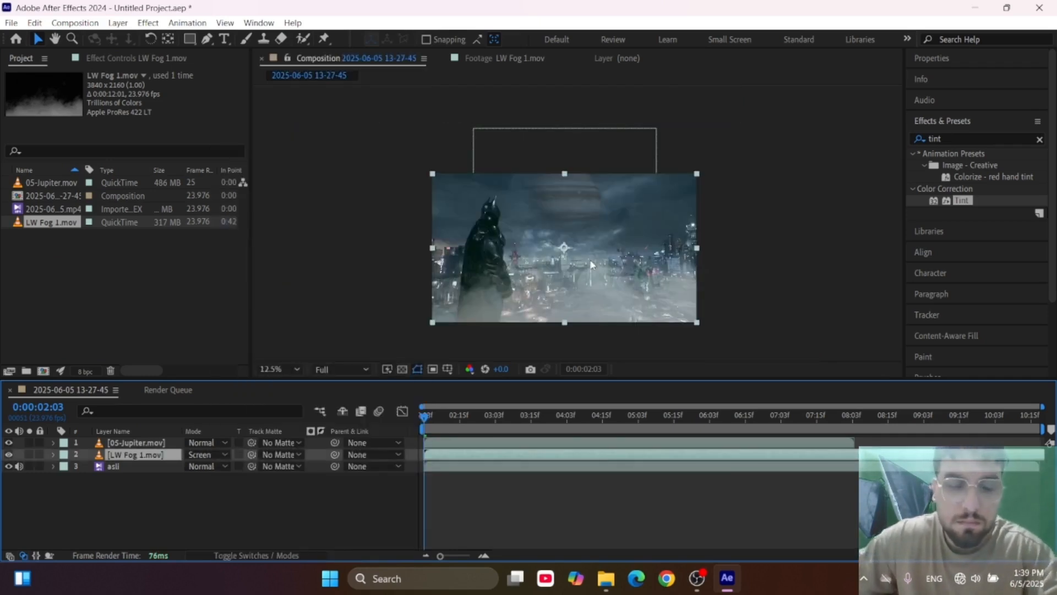
{"action": "scroll", "coordinate": [503, 318], "scroll_direction": "up", "scroll_amount": 1}
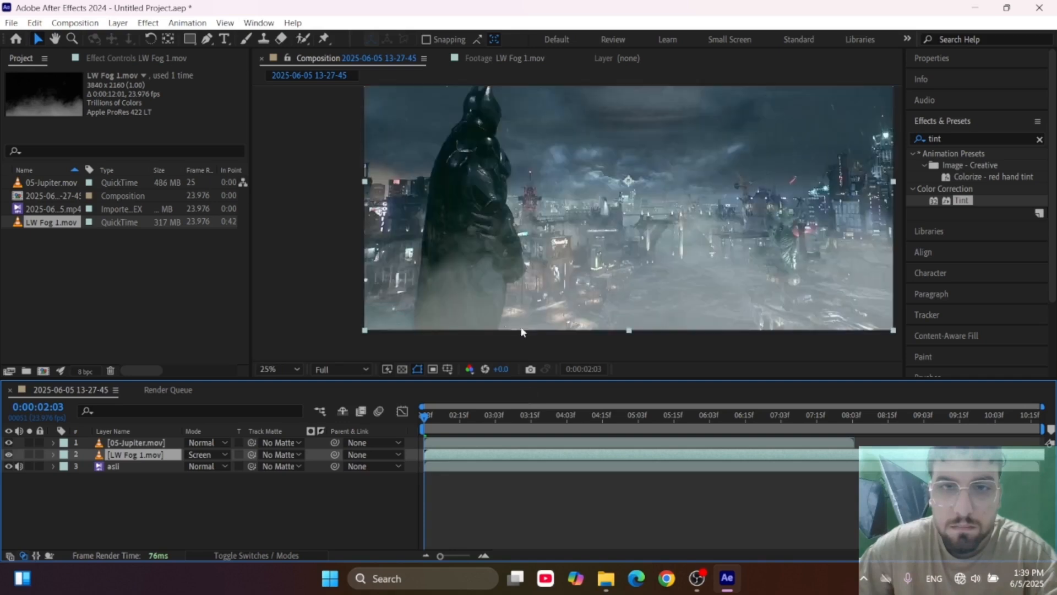
{"action": "scroll", "coordinate": [527, 332], "scroll_direction": "down", "scroll_amount": 1}
{"action": "key", "text": "space"}
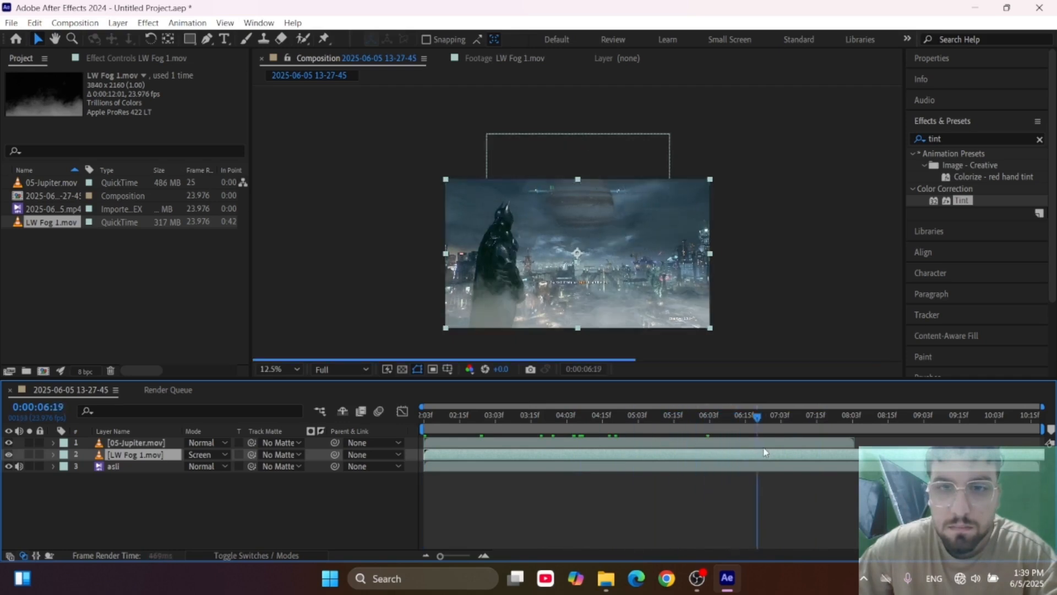
{"action": "scroll", "coordinate": [613, 298], "scroll_direction": "up", "scroll_amount": 1}
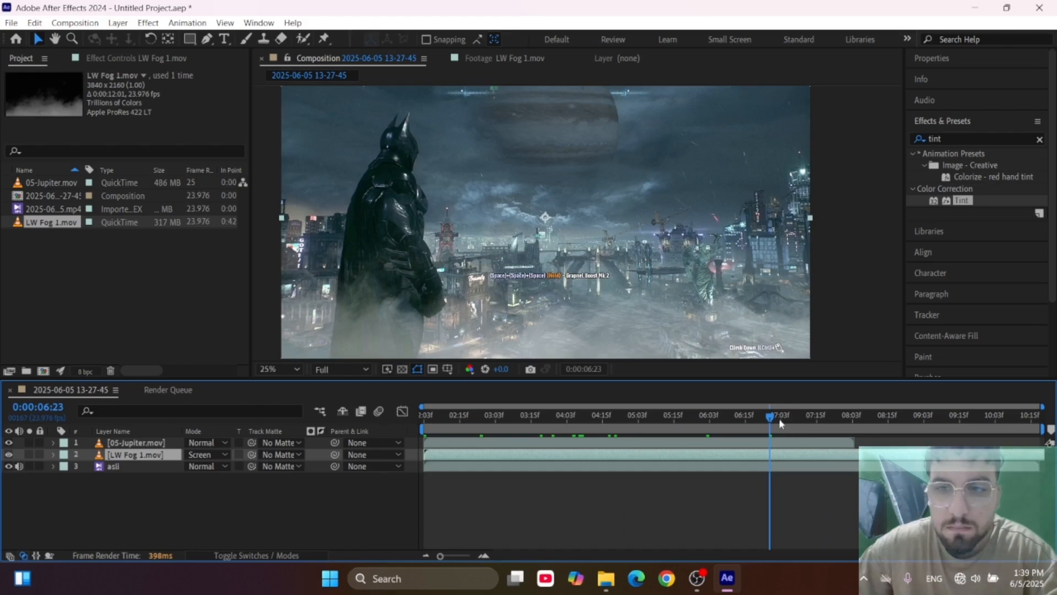
Duplicate the Jupiter layer, end the upper copy at 0:00:08:03 and shift the lower copy to start at that same point.
{"action": "left_click_drag", "start_coordinate": [779, 423], "coordinate": [855, 429]}
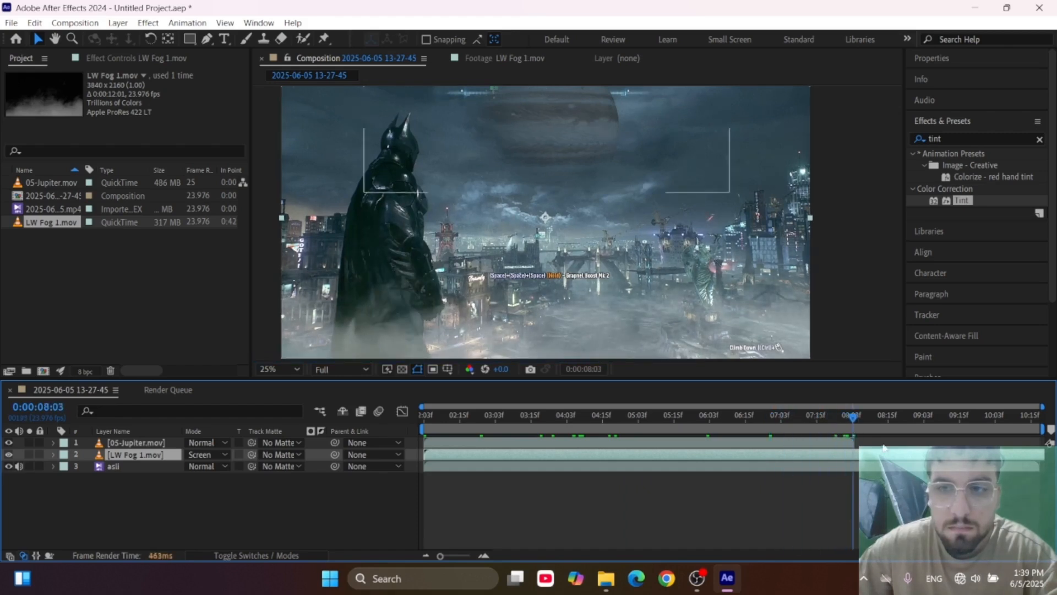
{"action": "left_click", "coordinate": [141, 444]}
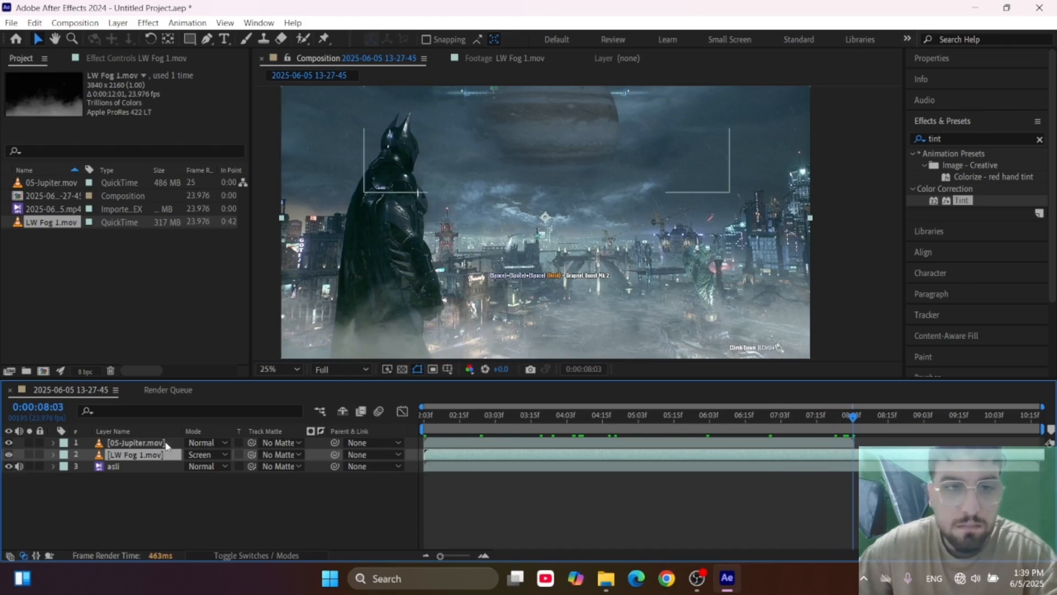
{"action": "key", "text": "ctrl+d"}
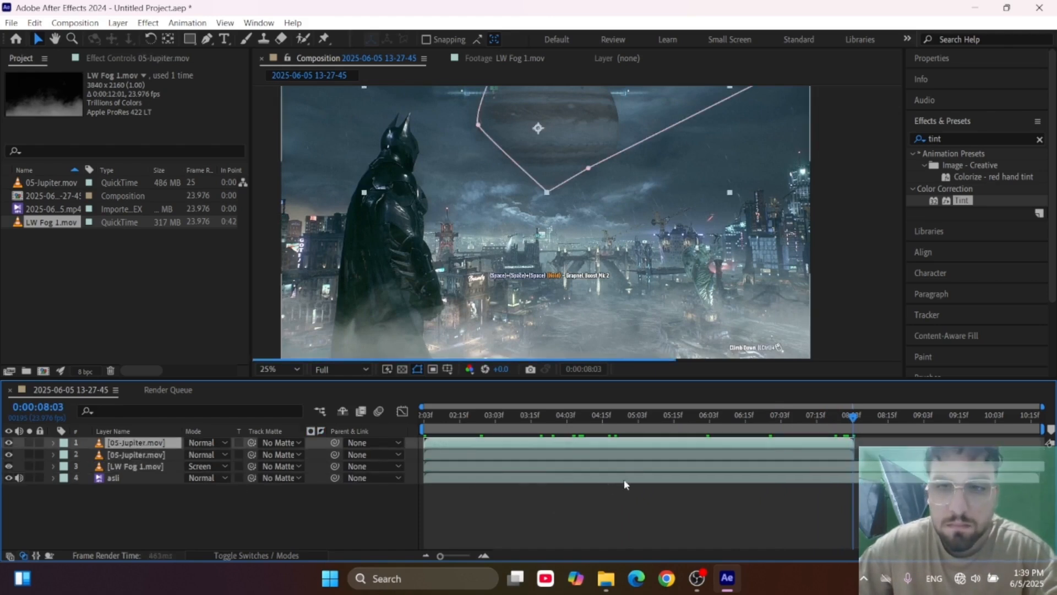
{"action": "left_click", "coordinate": [622, 478]}
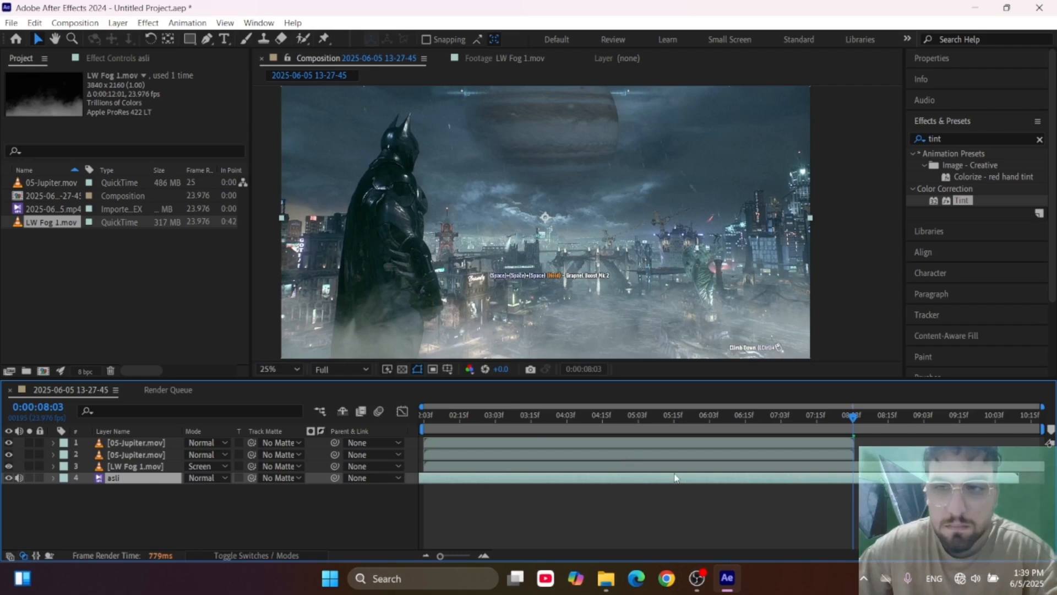
{"action": "left_click", "coordinate": [670, 456]}
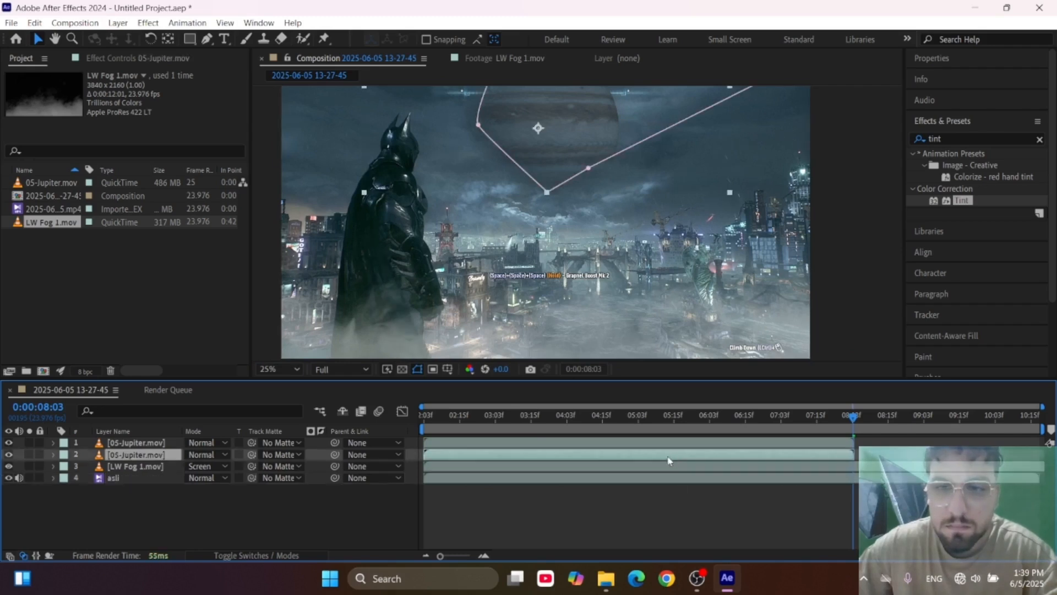
{"action": "left_click_drag", "start_coordinate": [427, 454], "coordinate": [960, 460]}
{"action": "scroll", "coordinate": [801, 445], "scroll_direction": "up", "scroll_amount": 1}
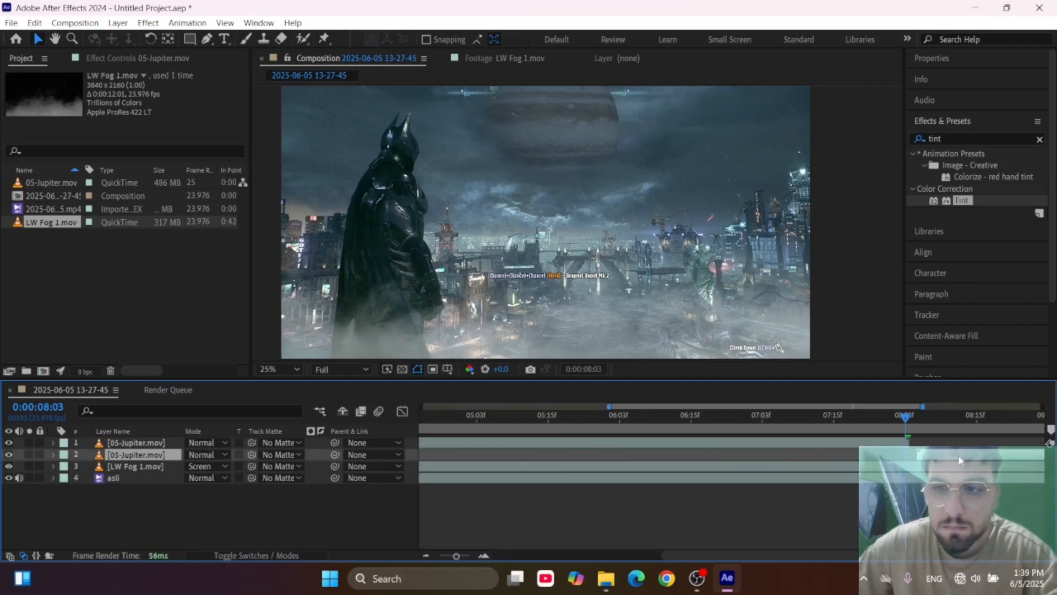
{"action": "scroll", "coordinate": [941, 457], "scroll_direction": "up", "scroll_amount": 3}
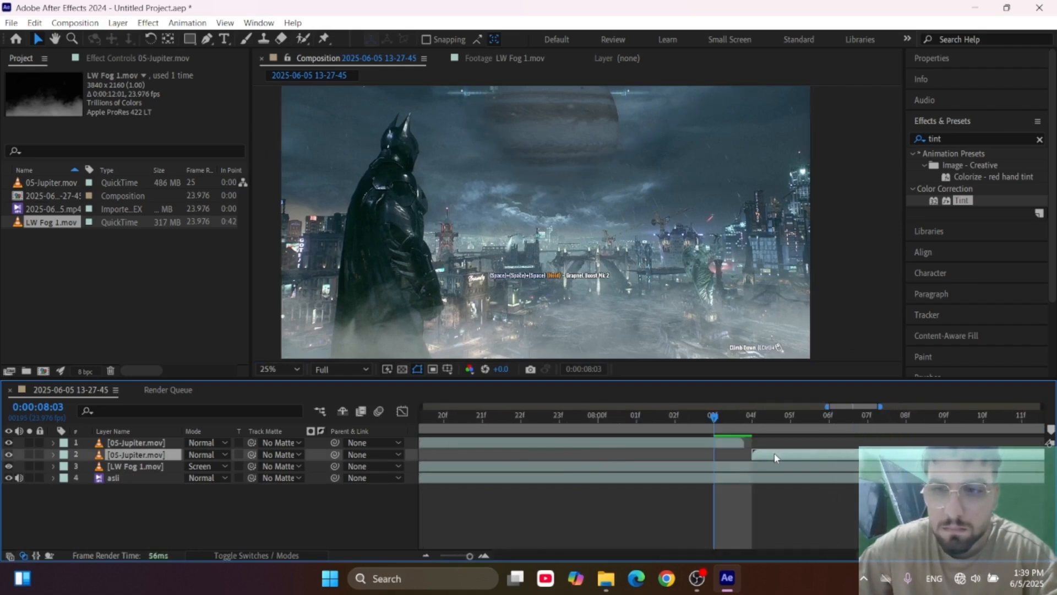
{"action": "left_click_drag", "start_coordinate": [776, 456], "coordinate": [765, 456]}
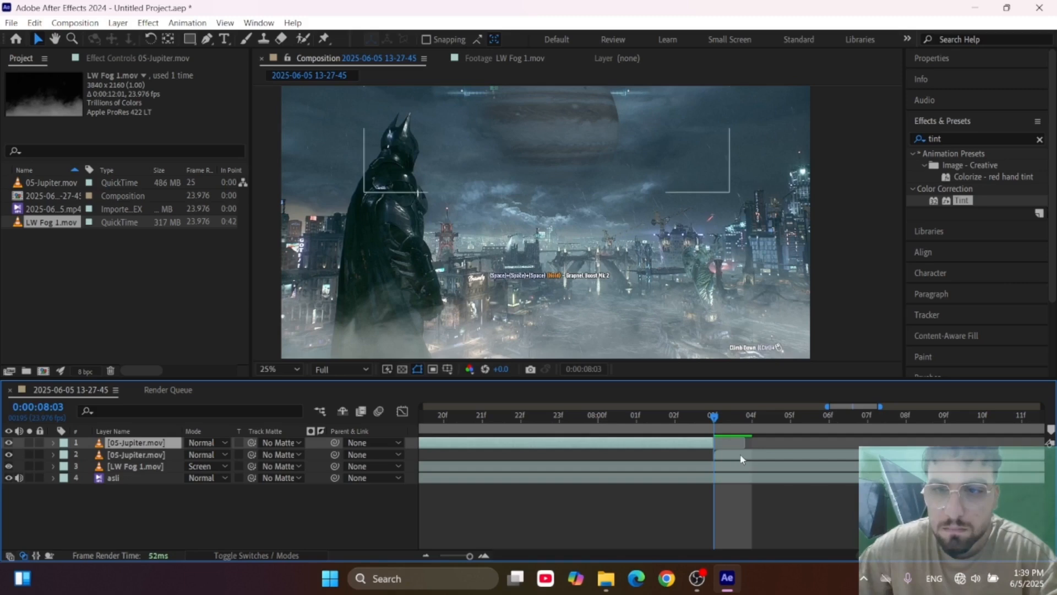
Time-reverse the second Jupiter layer so that it plays backwards from the cut.
{"action": "right_click", "coordinate": [741, 459]}
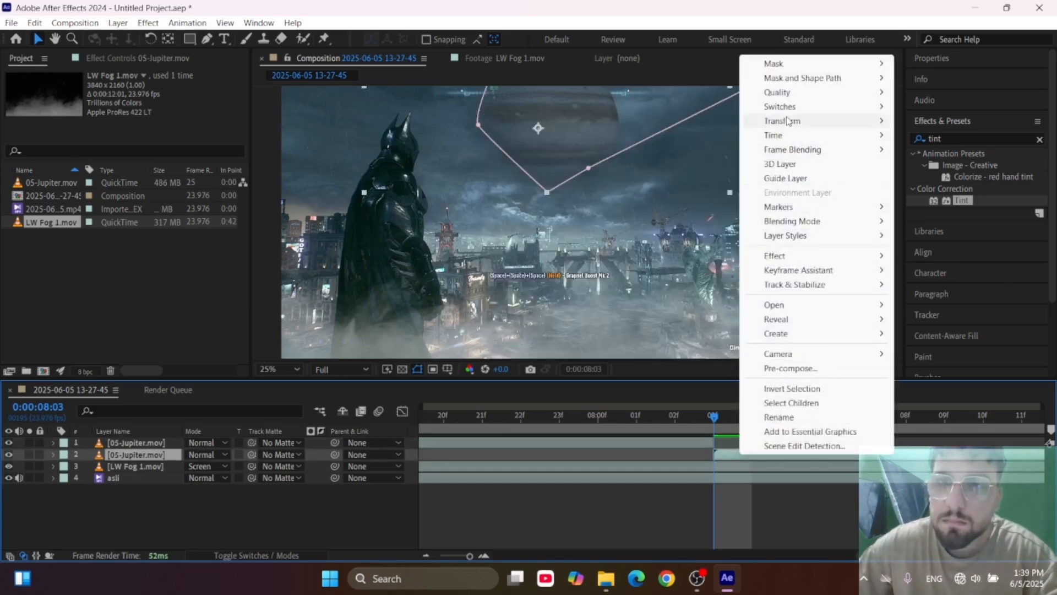
{"action": "mouse_move", "coordinate": [788, 120]}
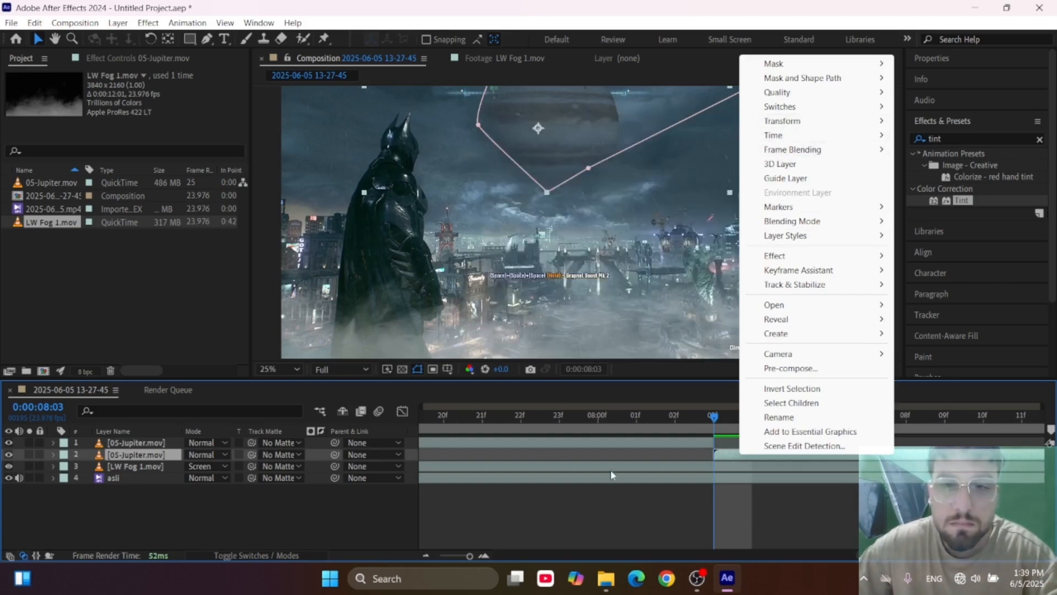
{"action": "right_click", "coordinate": [122, 464]}
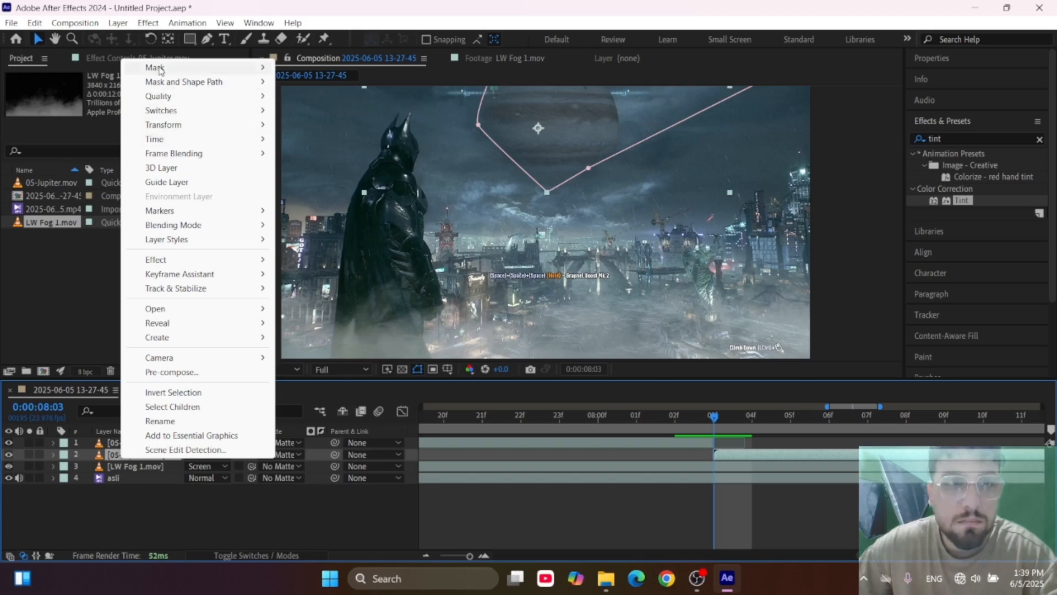
{"action": "mouse_move", "coordinate": [186, 140]}
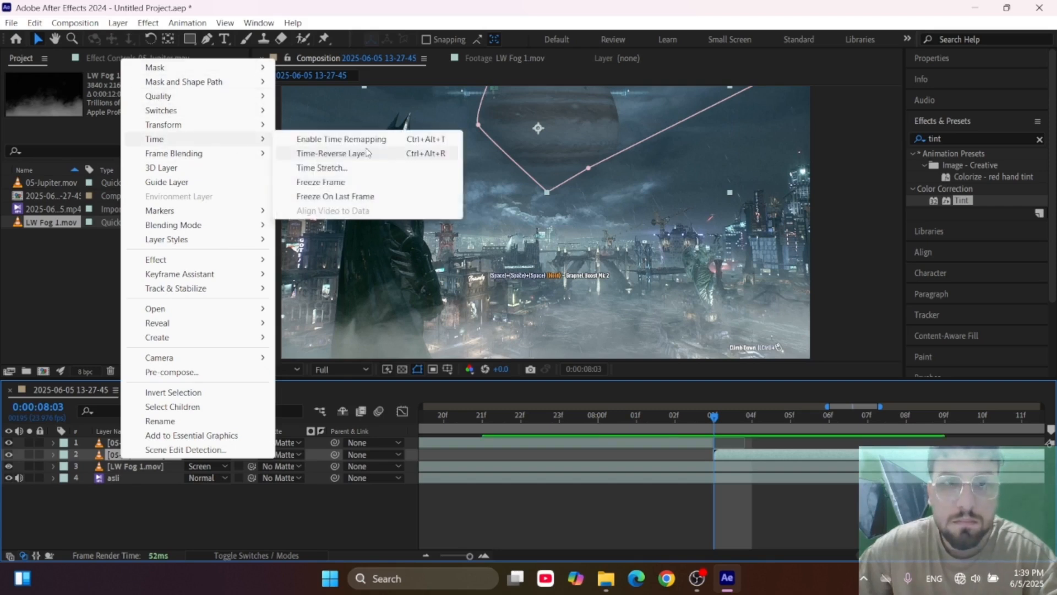
{"action": "left_click", "coordinate": [354, 154]}
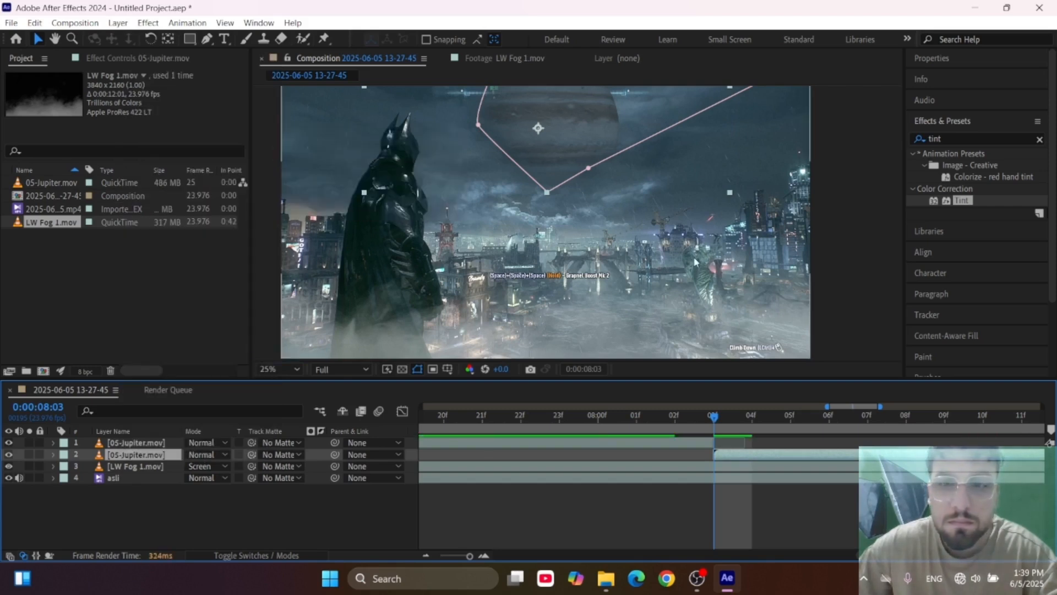
Step through the frames around 0:00:08:03 to check the transition between the two Jupiter layers.
{"action": "key", "text": "comma"}
{"action": "scroll", "coordinate": [563, 149], "scroll_direction": "up", "scroll_amount": 1}
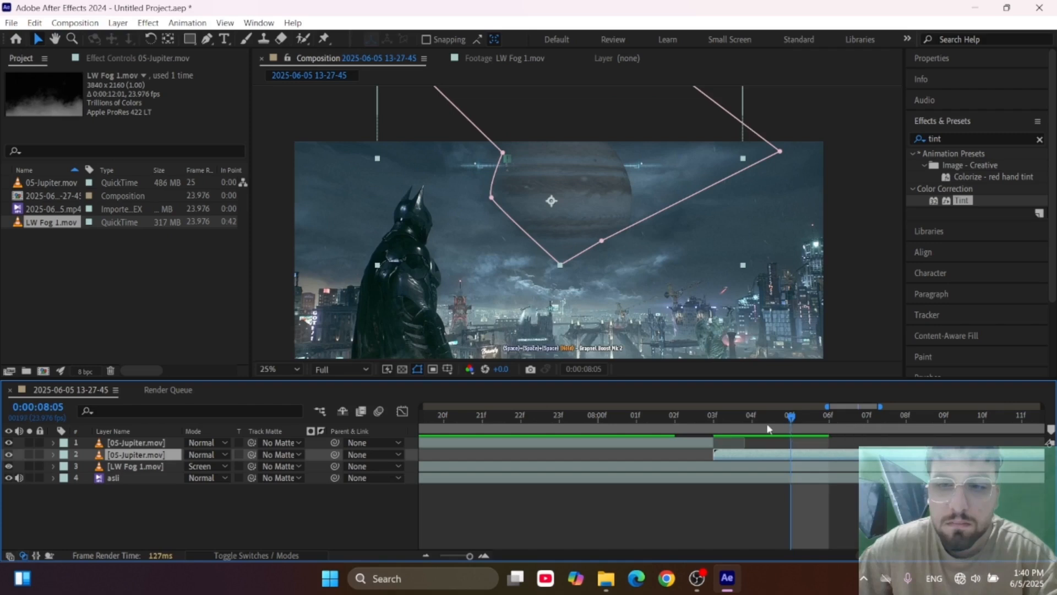
{"action": "left_click", "coordinate": [643, 420]}
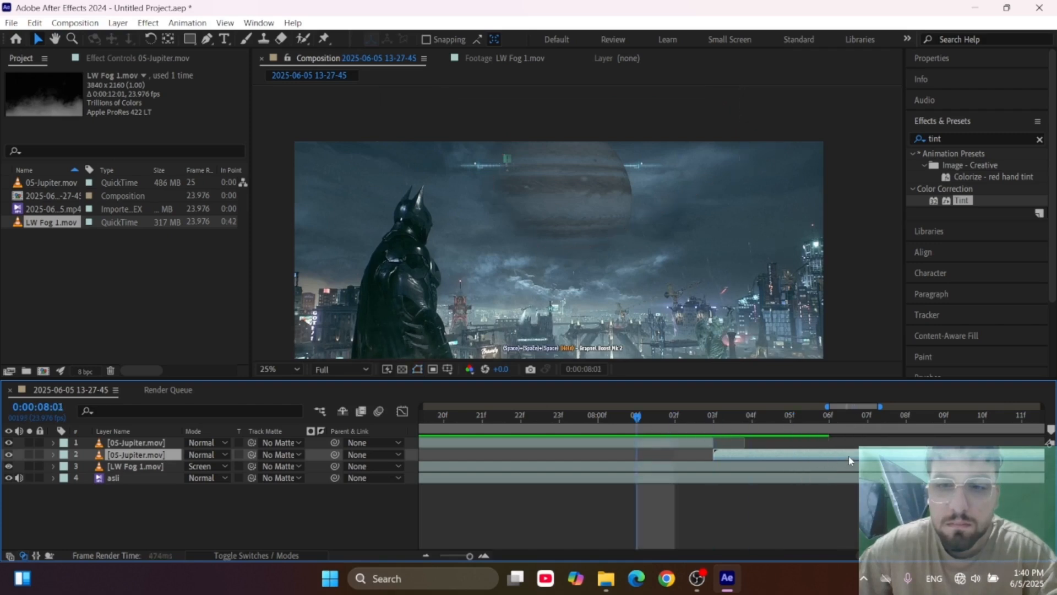
{"action": "key", "text": "Page_Up"}
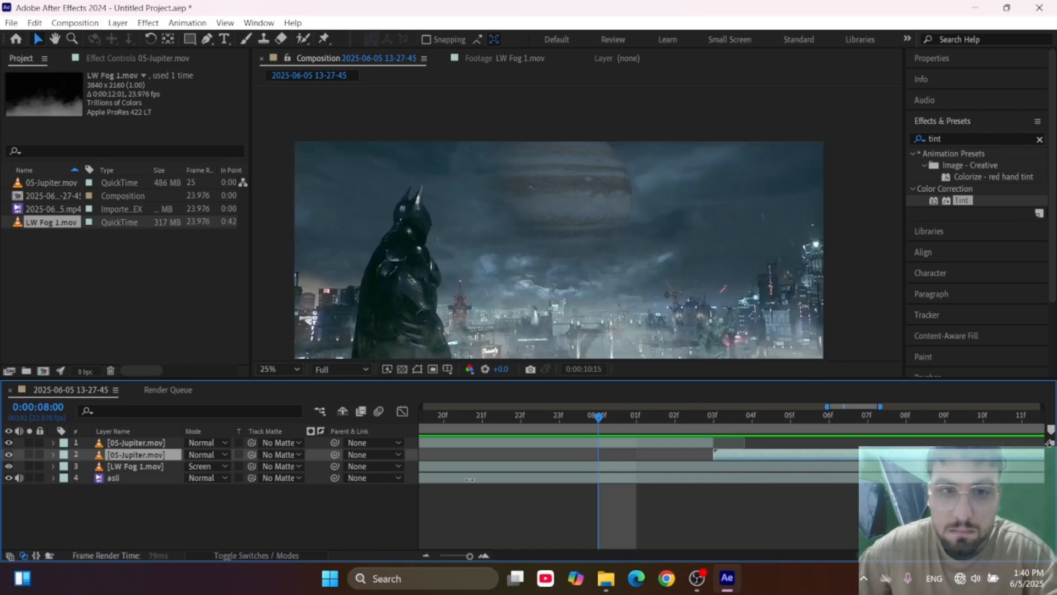
Play back the composition and examine the blend of Jupiter, fog and city.
{"action": "key", "text": "space"}
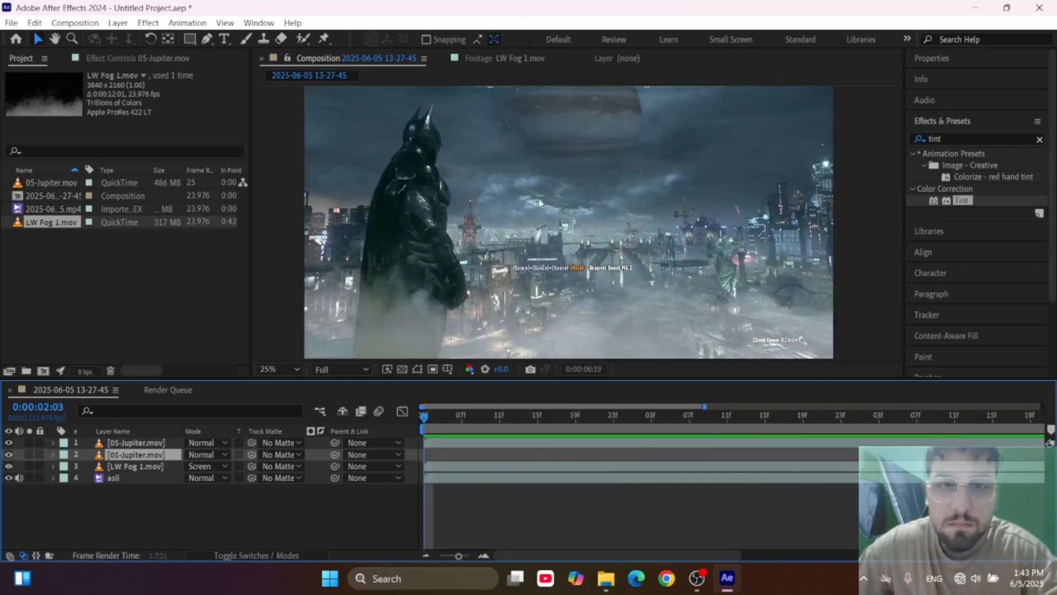
{"action": "scroll", "coordinate": [530, 170], "scroll_direction": "down", "scroll_amount": 1}
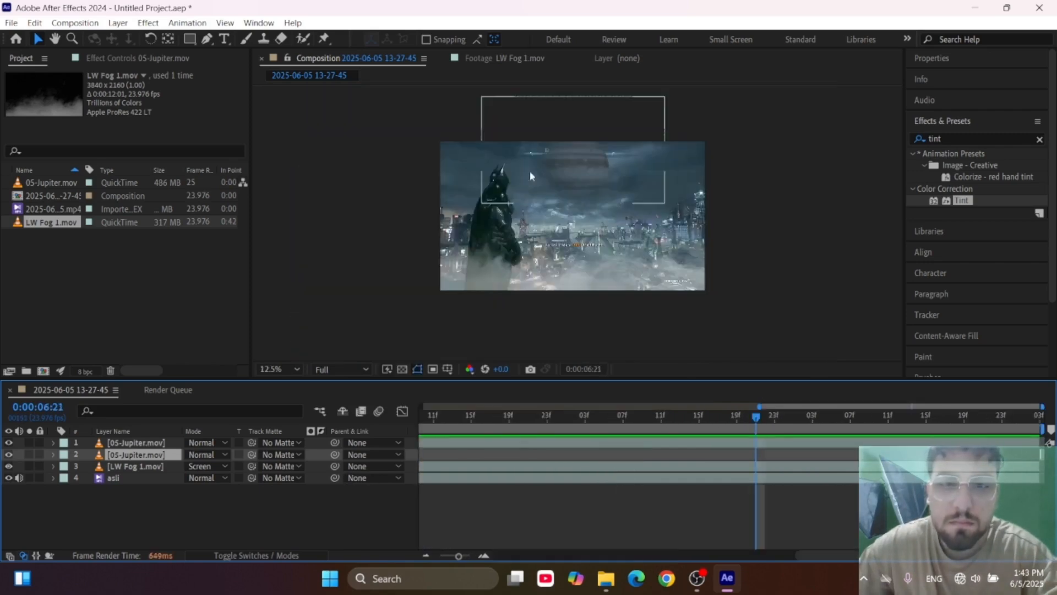
{"action": "scroll", "coordinate": [529, 171], "scroll_direction": "up", "scroll_amount": 1}
Start importing a file and go up from the Low fog folder to the footage folder on My Passport (F:).
{"action": "left_click", "coordinate": [90, 320]}
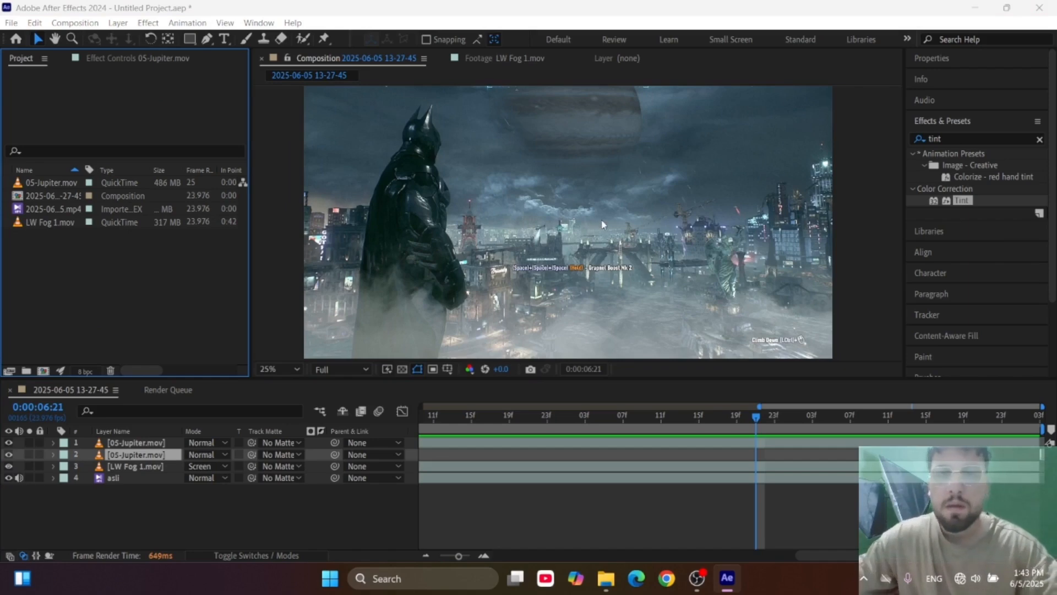
{"action": "double_click", "coordinate": [52, 243]}
{"action": "left_click", "coordinate": [447, 262]}
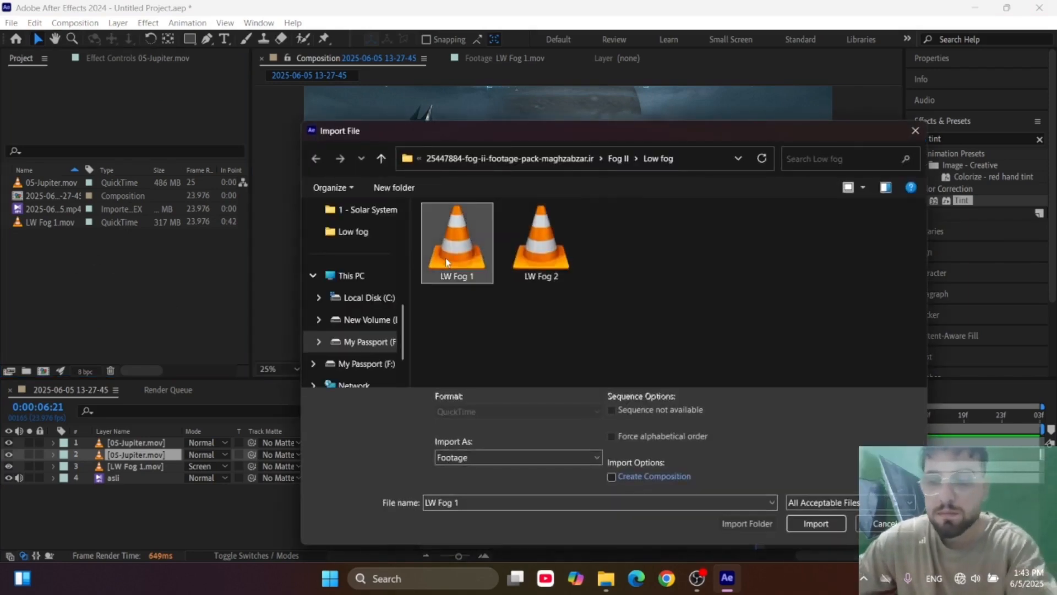
{"action": "key", "text": "BackSpace"}
{"action": "key", "text": "BackSpace"}
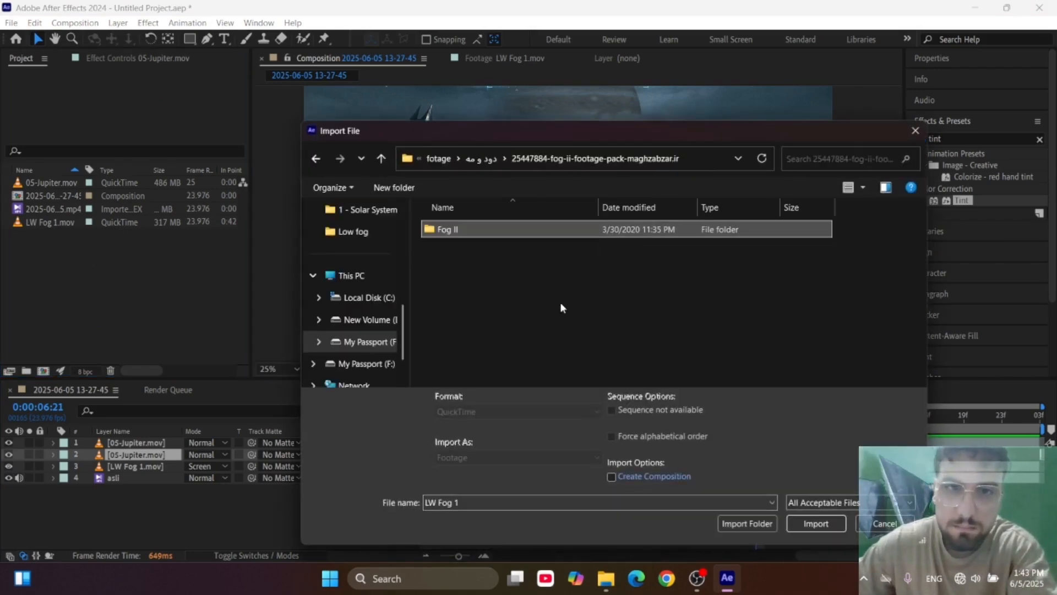
{"action": "key", "text": "BackSpace"}
{"action": "key", "text": "BackSpace"}
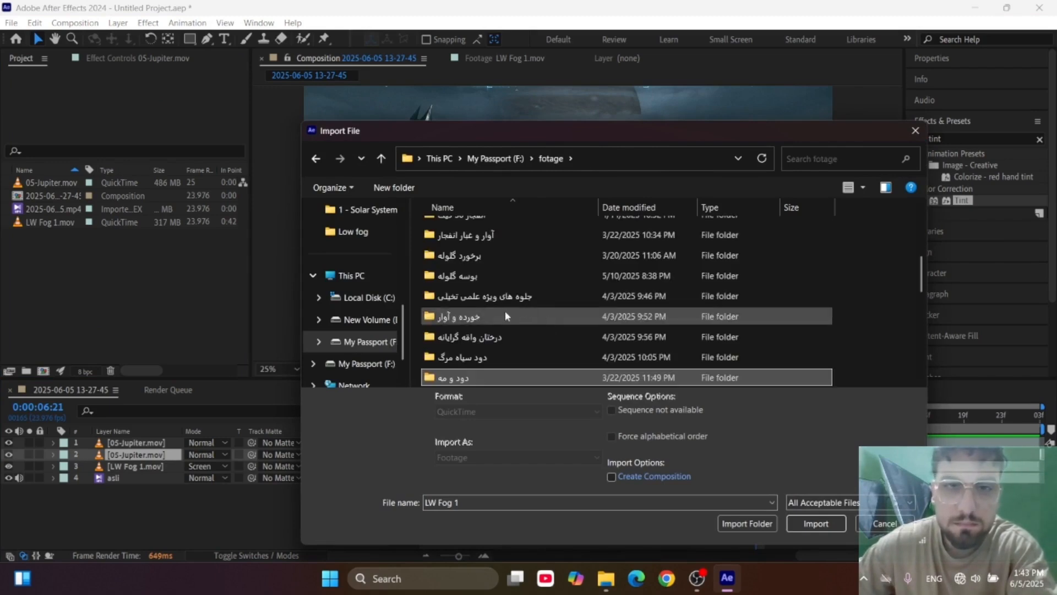
Look through the footage folders and open Big Films - SCI-FI Infinity Pack inside the 32623200-big-films-sci-fi-infinity-pack folder.
{"action": "left_click", "coordinate": [498, 256]}
{"action": "scroll", "coordinate": [527, 321], "scroll_direction": "up", "scroll_amount": 1}
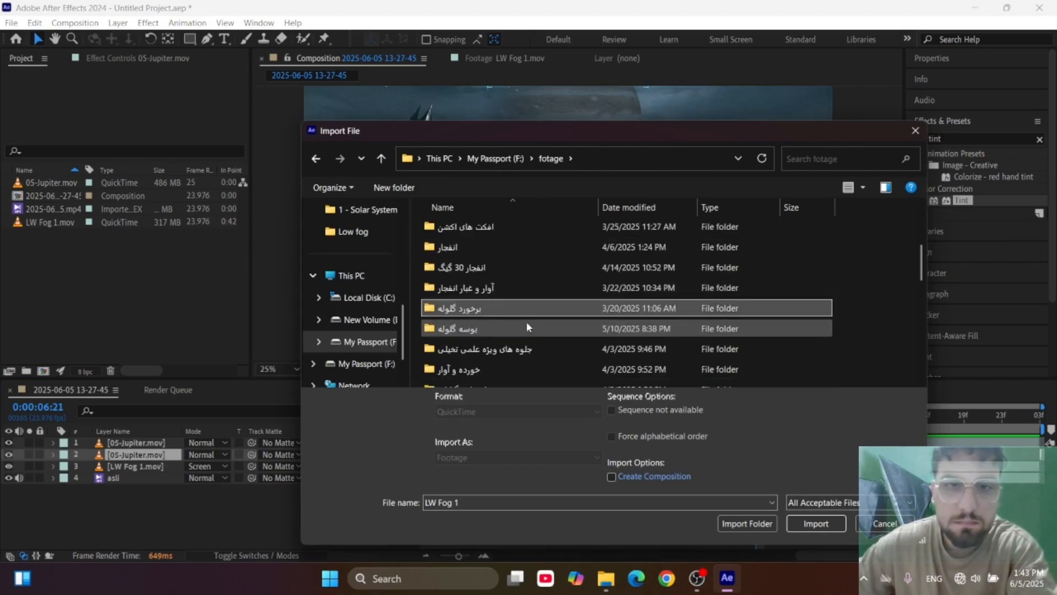
{"action": "scroll", "coordinate": [526, 322], "scroll_direction": "up", "scroll_amount": 2}
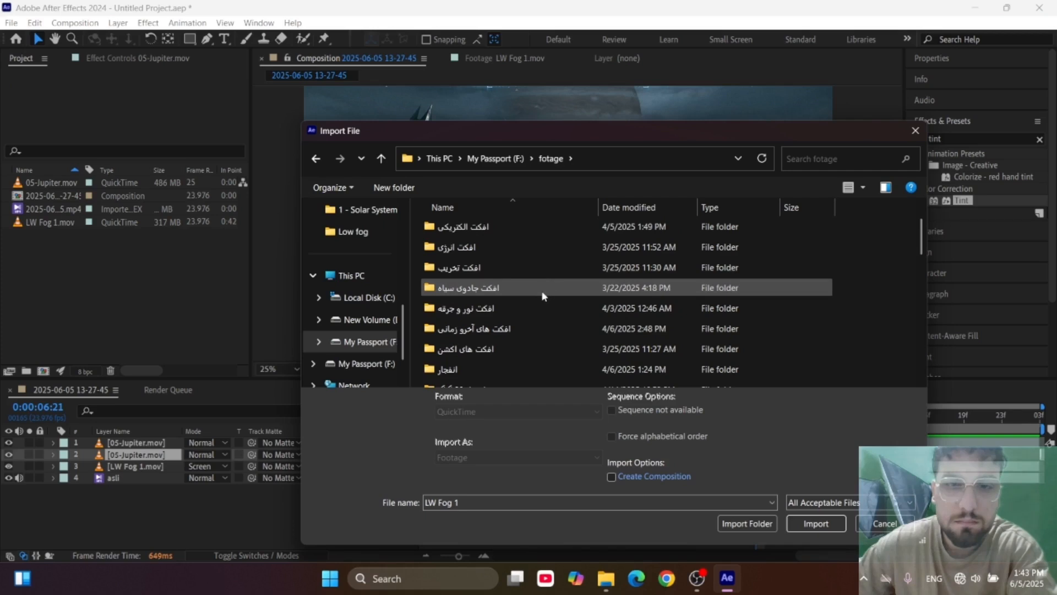
{"action": "scroll", "coordinate": [542, 298], "scroll_direction": "up", "scroll_amount": 1}
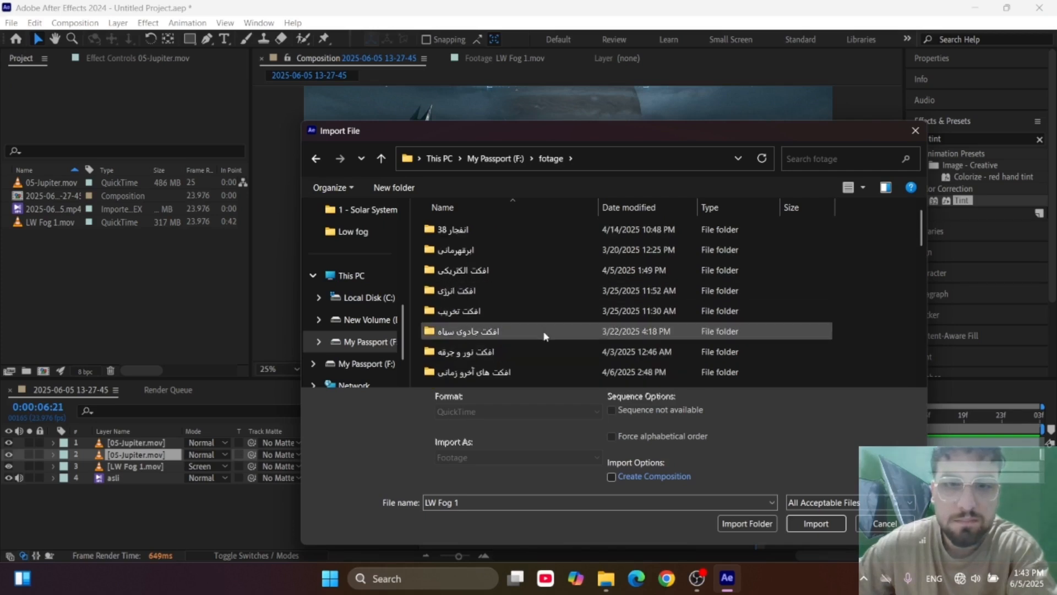
{"action": "scroll", "coordinate": [542, 332], "scroll_direction": "down", "scroll_amount": 2}
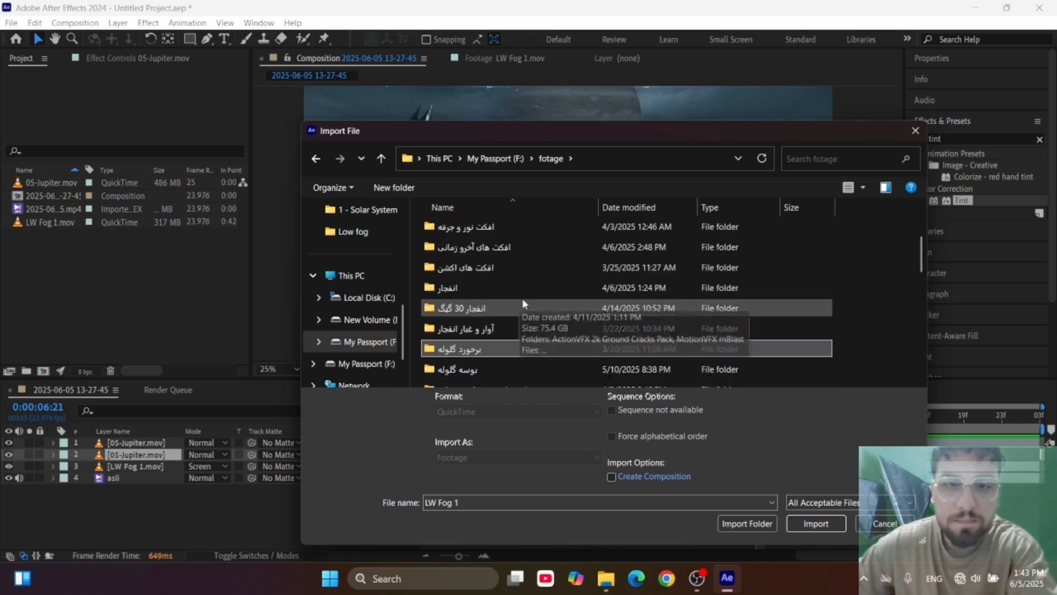
{"action": "scroll", "coordinate": [526, 298], "scroll_direction": "down", "scroll_amount": 2}
{"action": "double_click", "coordinate": [493, 274]}
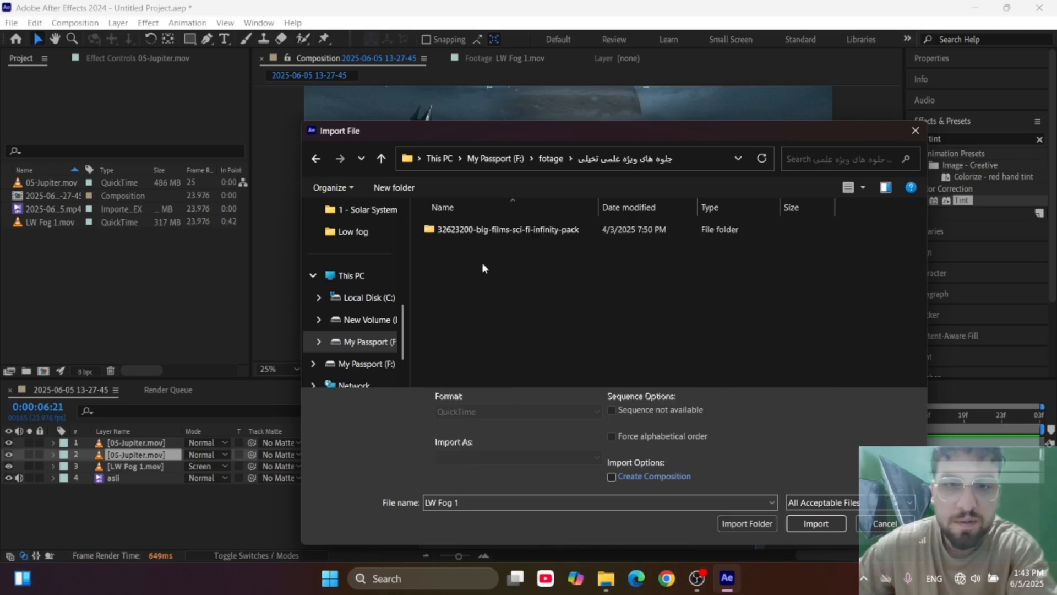
{"action": "double_click", "coordinate": [484, 229]}
{"action": "double_click", "coordinate": [486, 229]}
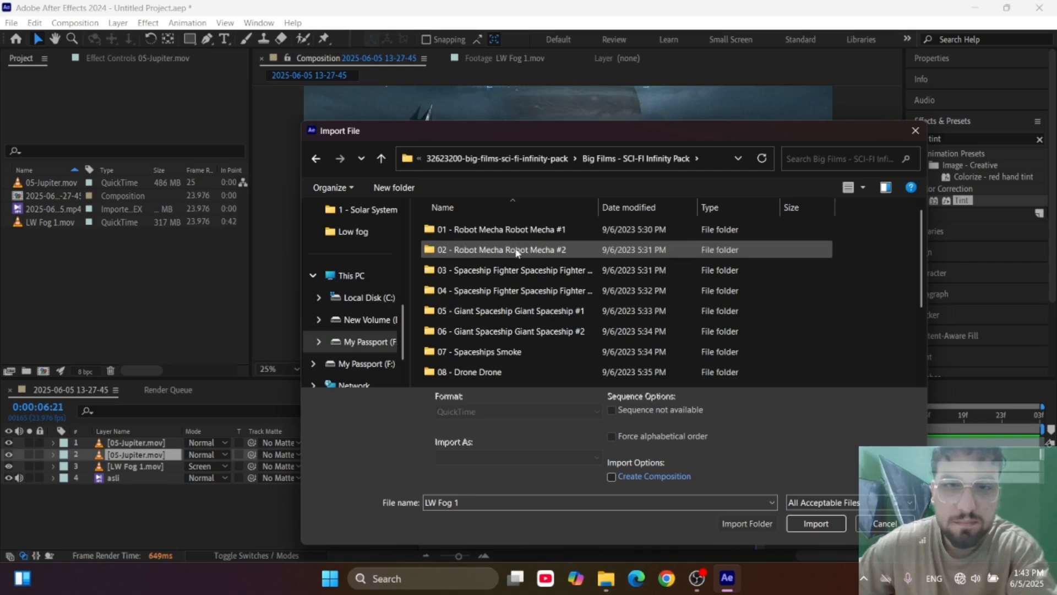
Import the first clip, 01-Giant-Spaceship-2-Flying-Straight-1, from 05 - Flying Straight in the 06 - Giant Spaceship Giant Spaceship #2 folder.
{"action": "double_click", "coordinate": [534, 334]}
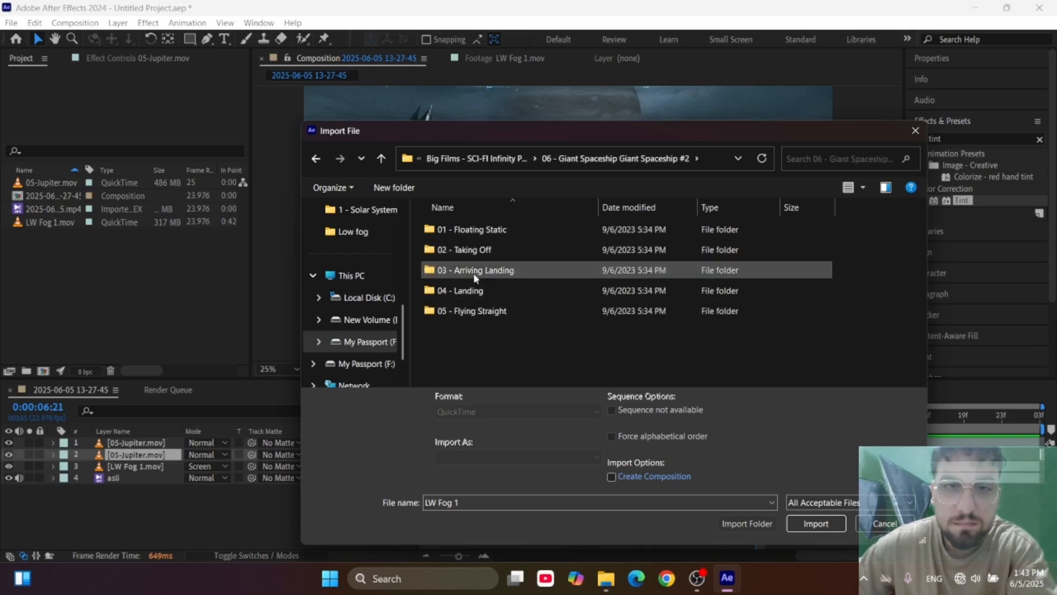
{"action": "double_click", "coordinate": [468, 313]}
{"action": "double_click", "coordinate": [457, 258]}
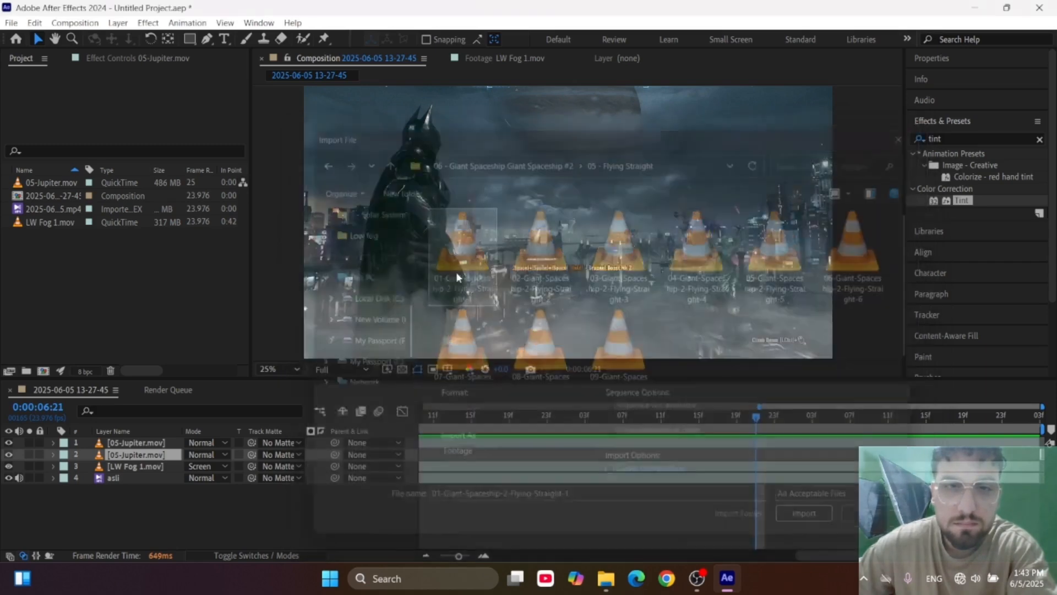
Add the giant spaceship clip to the composition as the top layer and move it up in front of Jupiter.
{"action": "left_click_drag", "start_coordinate": [53, 186], "coordinate": [188, 438]}
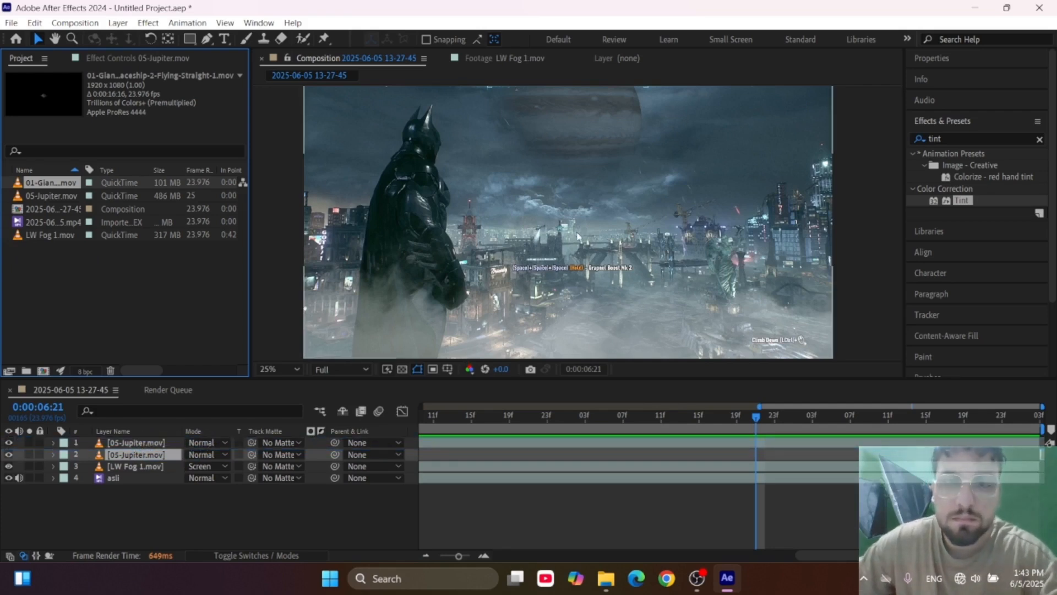
{"action": "scroll", "coordinate": [581, 231], "scroll_direction": "down", "scroll_amount": 1}
{"action": "scroll", "coordinate": [581, 232], "scroll_direction": "up", "scroll_amount": 1}
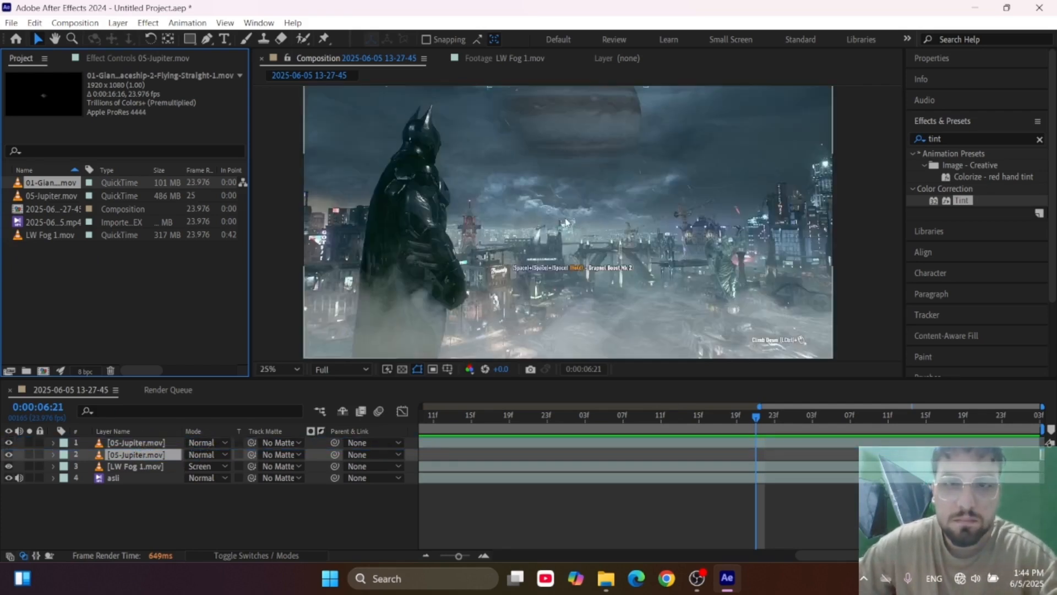
{"action": "scroll", "coordinate": [566, 205], "scroll_direction": "down", "scroll_amount": 1}
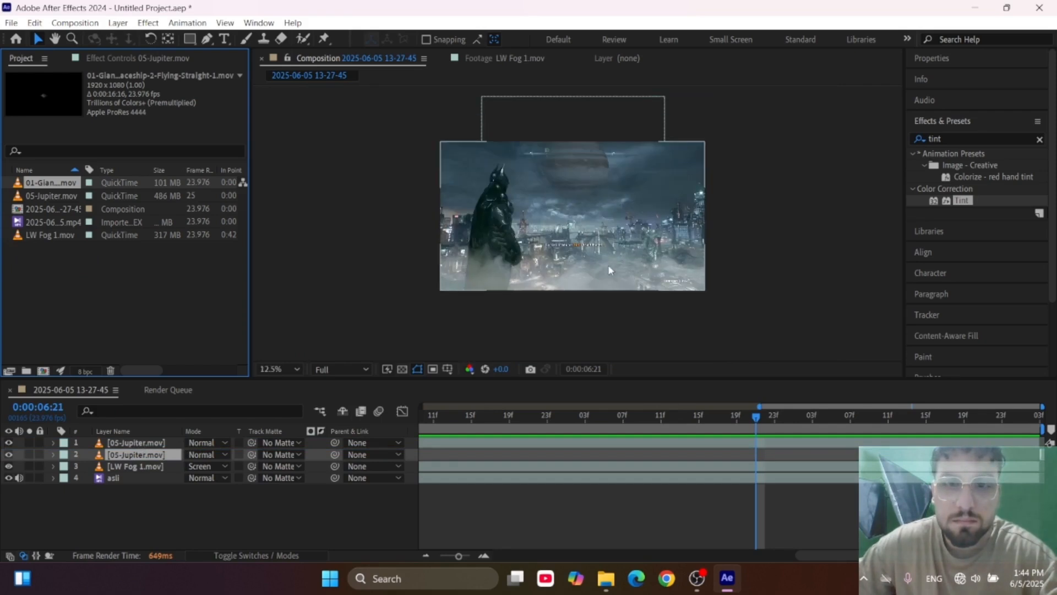
{"action": "left_click", "coordinate": [608, 227]}
{"action": "left_click", "coordinate": [605, 285]}
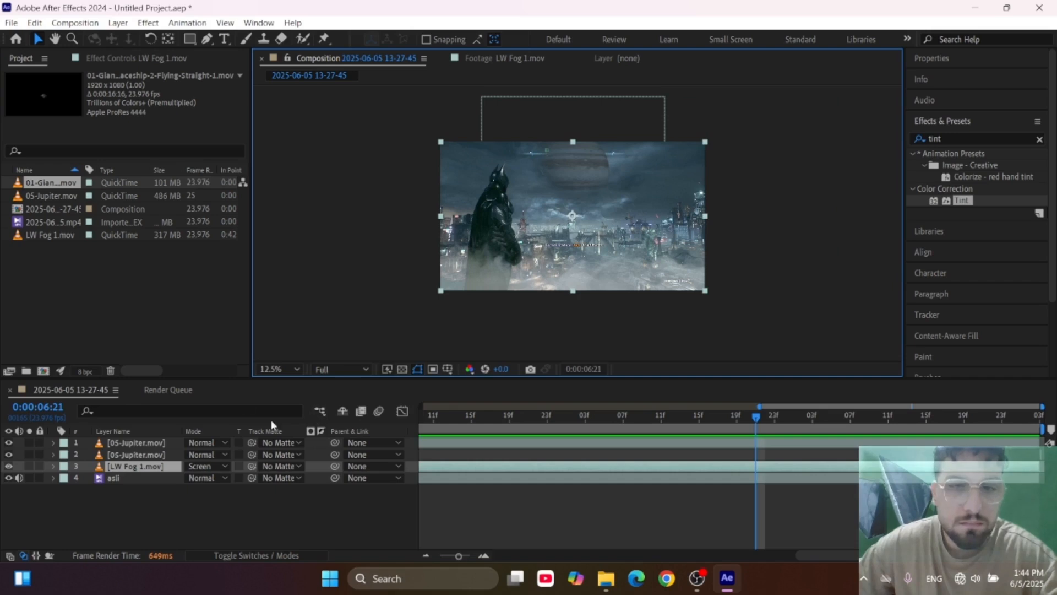
{"action": "left_click_drag", "start_coordinate": [30, 185], "coordinate": [159, 439]}
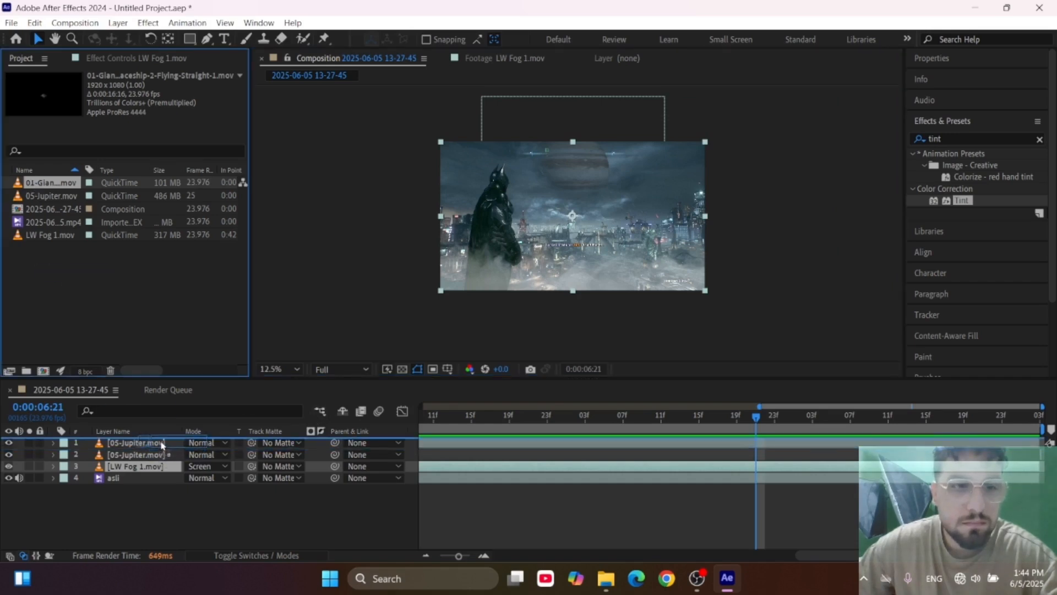
{"action": "left_click_drag", "start_coordinate": [595, 236], "coordinate": [596, 195]}
{"action": "scroll", "coordinate": [567, 164], "scroll_direction": "up", "scroll_amount": 4}
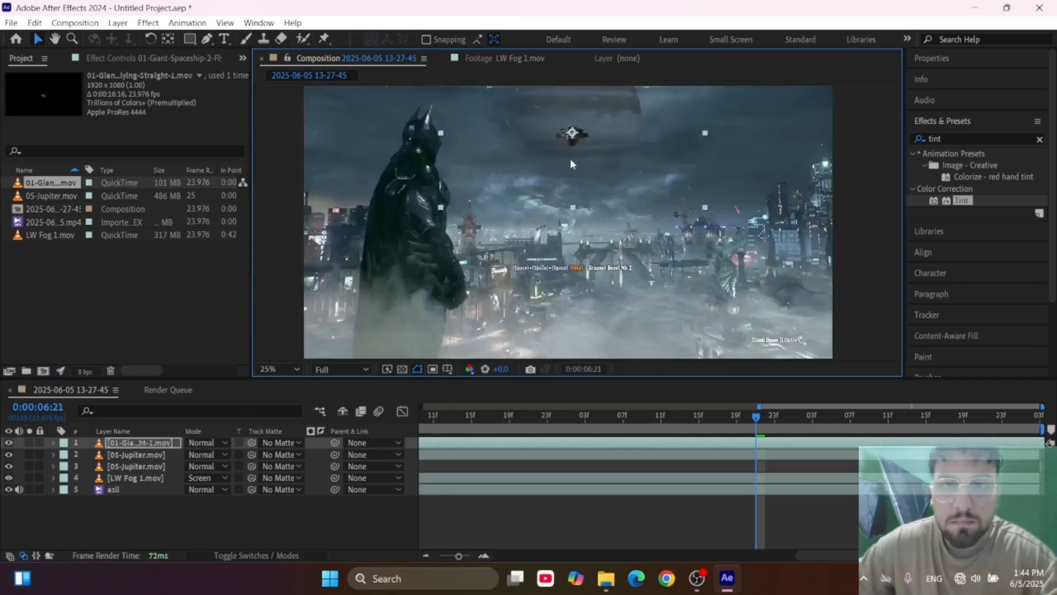
{"action": "scroll", "coordinate": [597, 299], "scroll_direction": "down", "scroll_amount": 2}
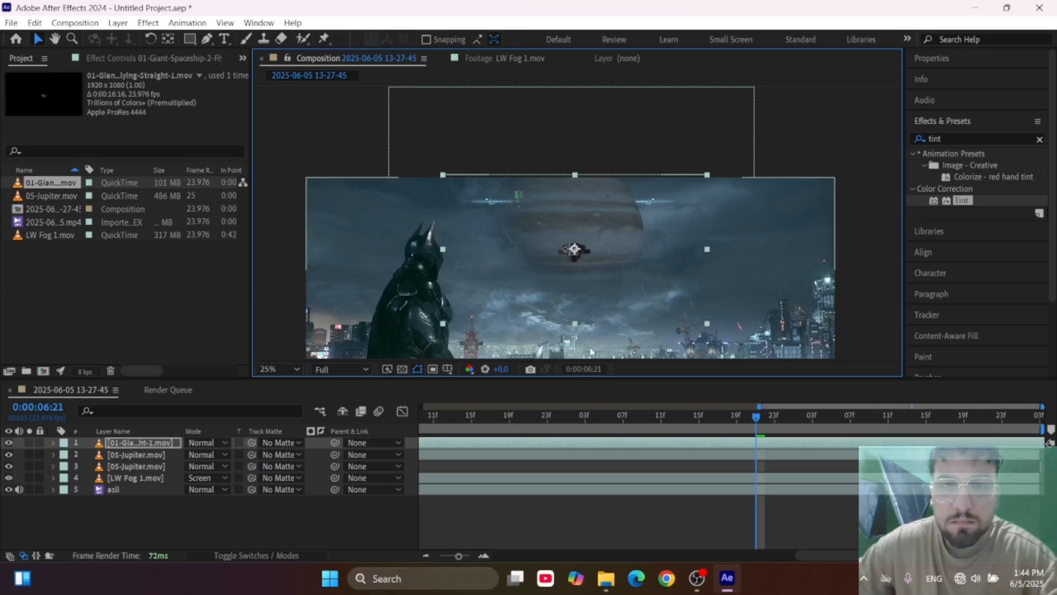
Scrub through the whole composition to check the spaceship's flight, and return to the first frame.
{"action": "left_click", "coordinate": [443, 418]}
{"action": "left_click_drag", "start_coordinate": [404, 422], "coordinate": [174, 432]}
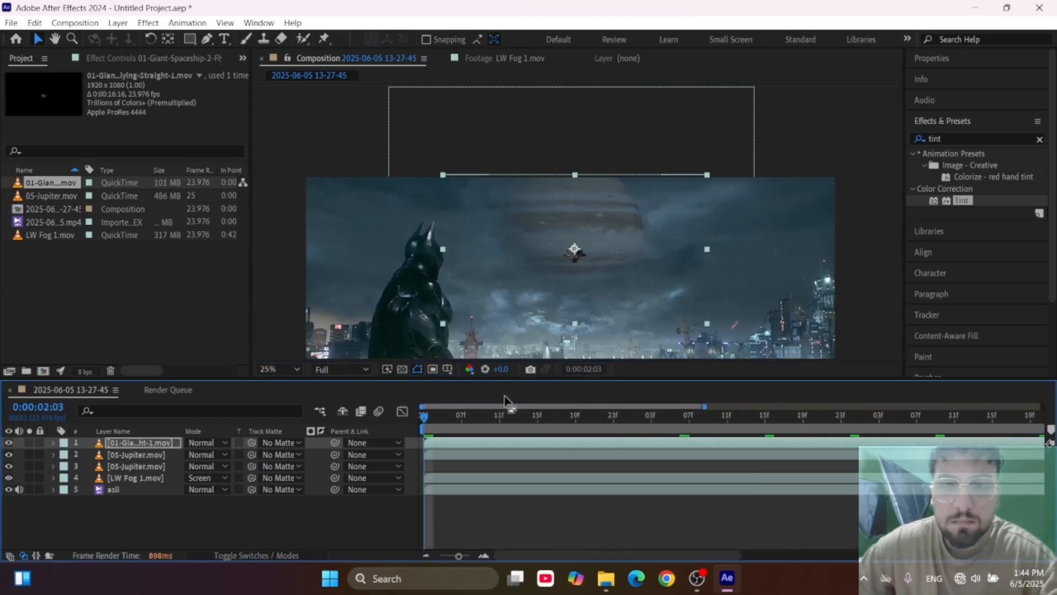
{"action": "left_click_drag", "start_coordinate": [476, 424], "coordinate": [1050, 442]}
{"action": "scroll", "coordinate": [944, 494], "scroll_direction": "down", "scroll_amount": 3}
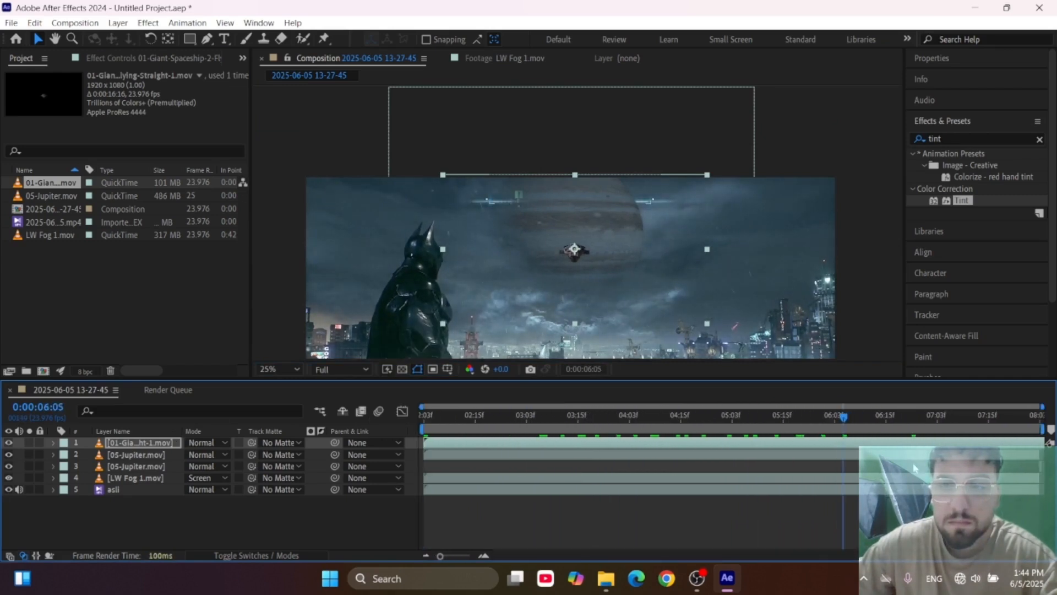
{"action": "left_click_drag", "start_coordinate": [844, 419], "coordinate": [1036, 419]}
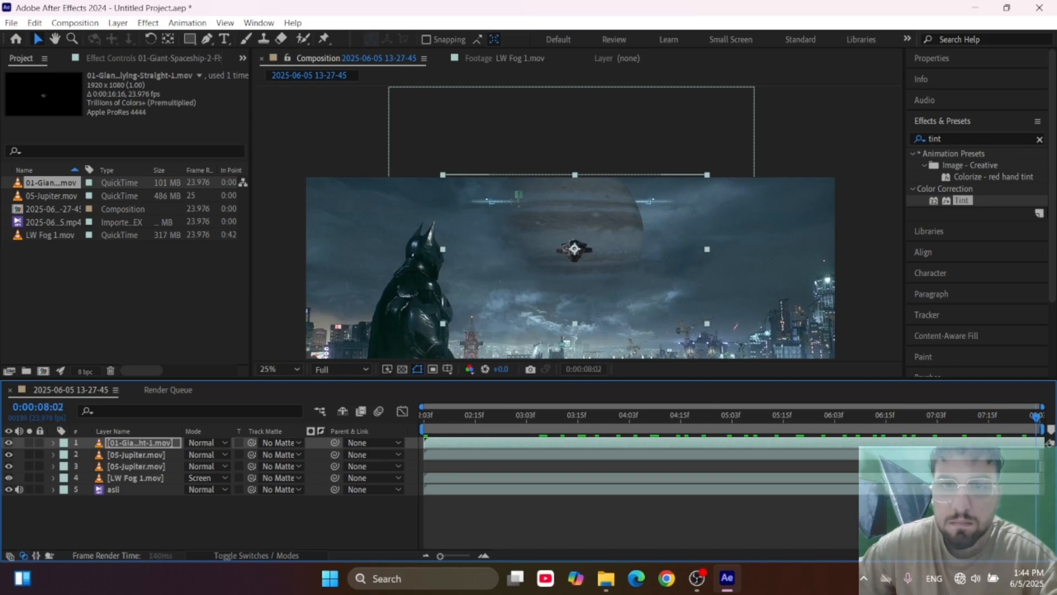
{"action": "key", "text": "Home"}
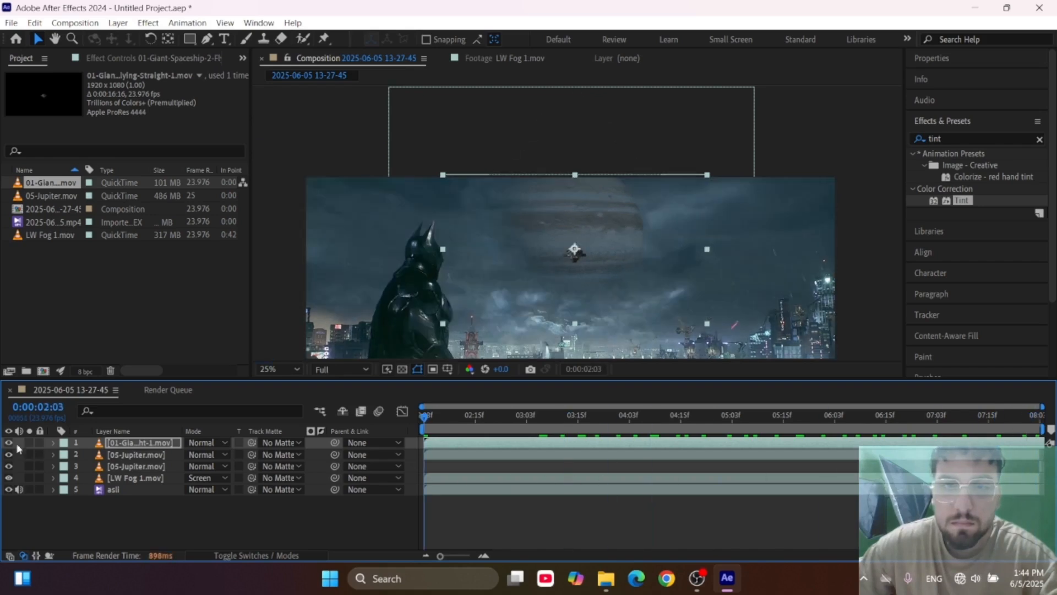
Apply the Tint effect to the spaceship layer and sample Map Black To from the dark blue sky beside Jupiter.
{"action": "scroll", "coordinate": [579, 270], "scroll_direction": "up", "scroll_amount": 4}
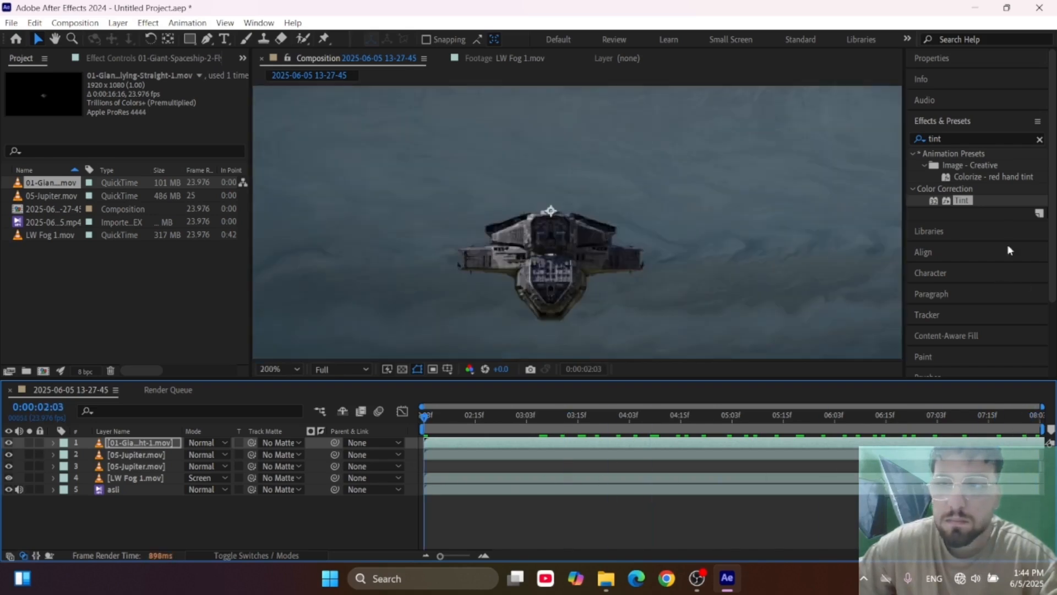
{"action": "double_click", "coordinate": [962, 201]}
{"action": "scroll", "coordinate": [479, 246], "scroll_direction": "down", "scroll_amount": 4}
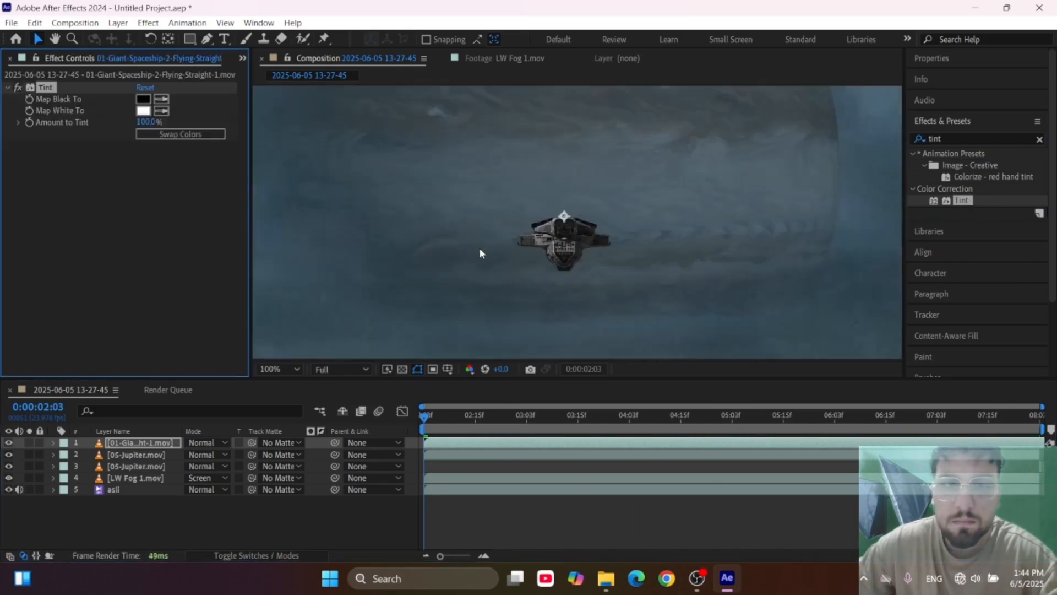
{"action": "left_click", "coordinate": [164, 99]}
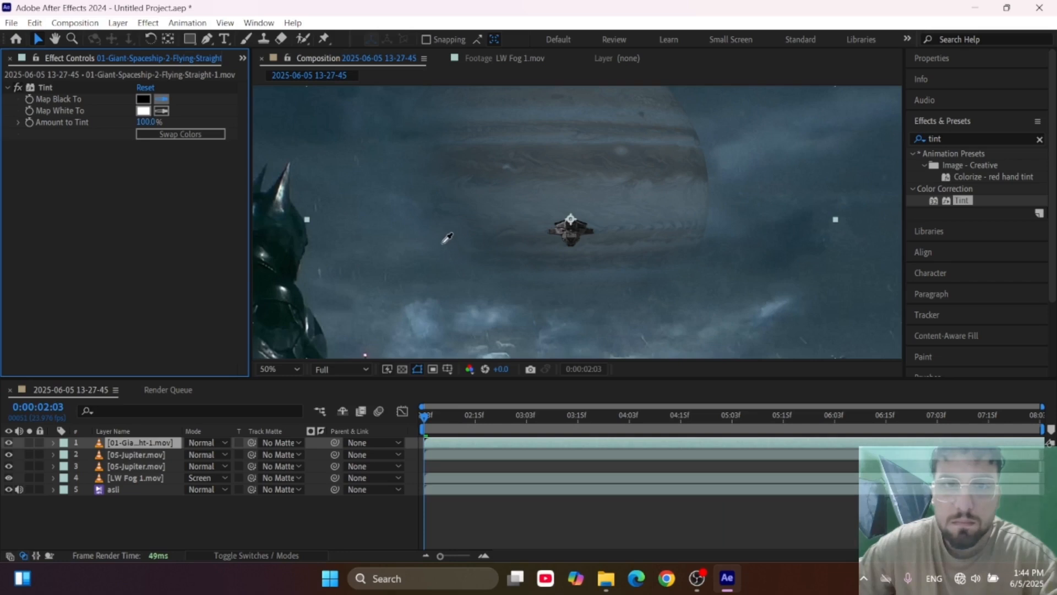
{"action": "left_click", "coordinate": [404, 234]}
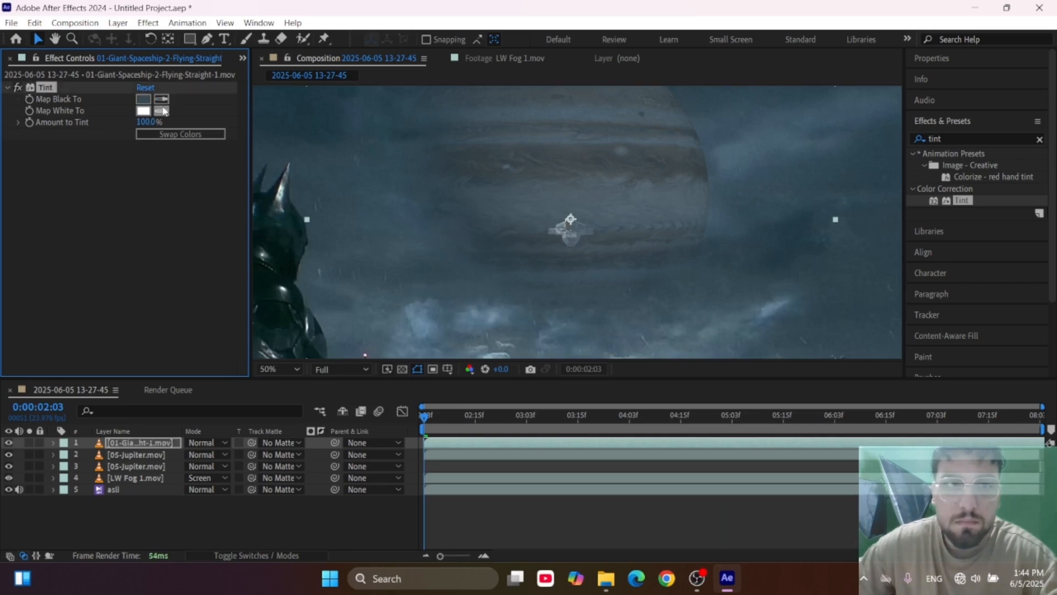
Sample the spaceship tint's Map White To from the lighter clouds and set Amount to Tint to 53%.
{"action": "left_click", "coordinate": [429, 327]}
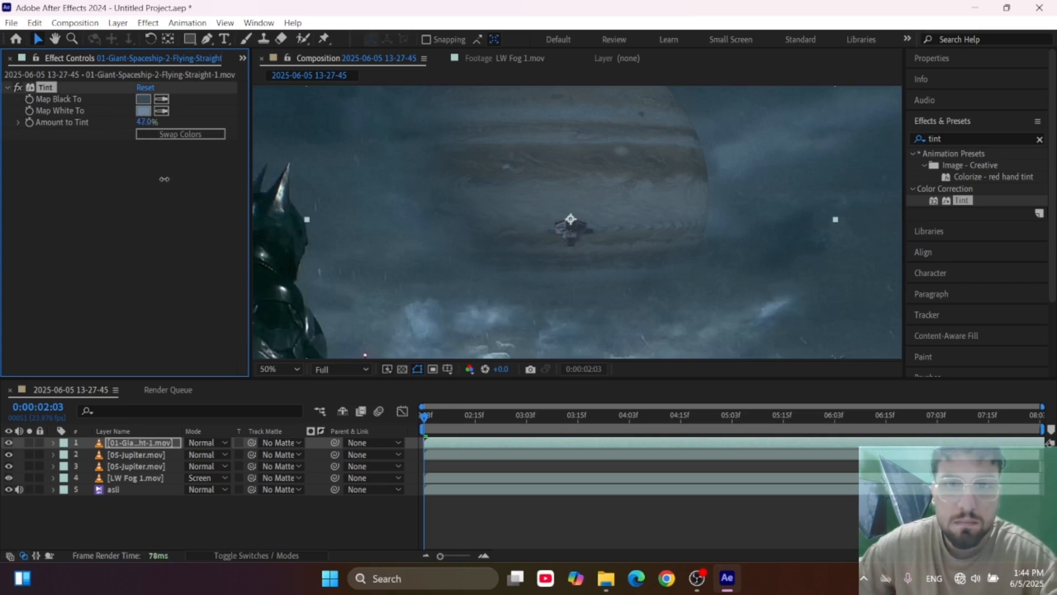
{"action": "scroll", "coordinate": [681, 249], "scroll_direction": "down", "scroll_amount": 4}
{"action": "scroll", "coordinate": [603, 227], "scroll_direction": "up", "scroll_amount": 4}
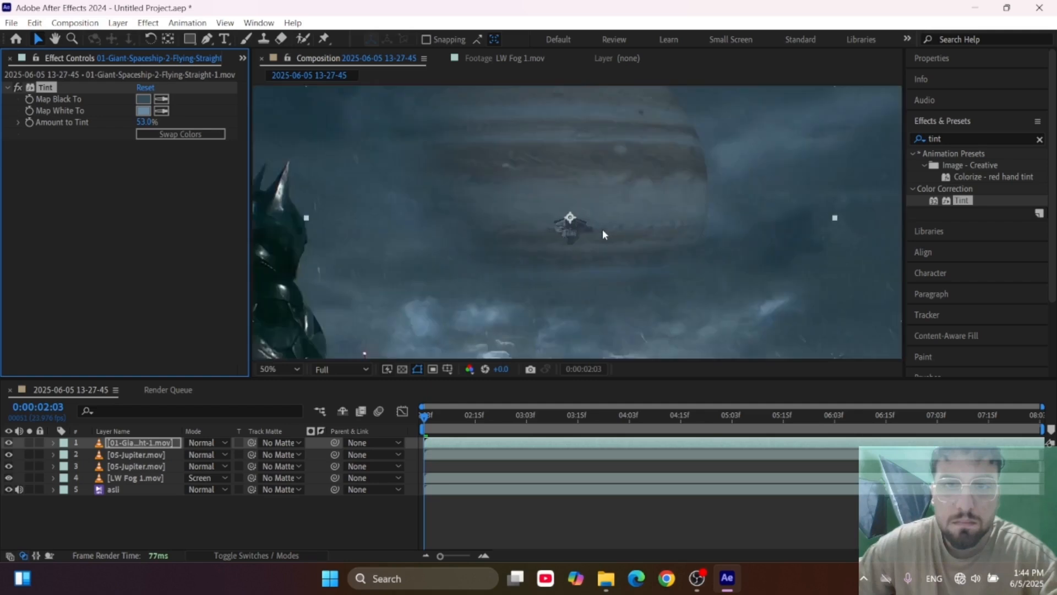
{"action": "scroll", "coordinate": [603, 229], "scroll_direction": "down", "scroll_amount": 2}
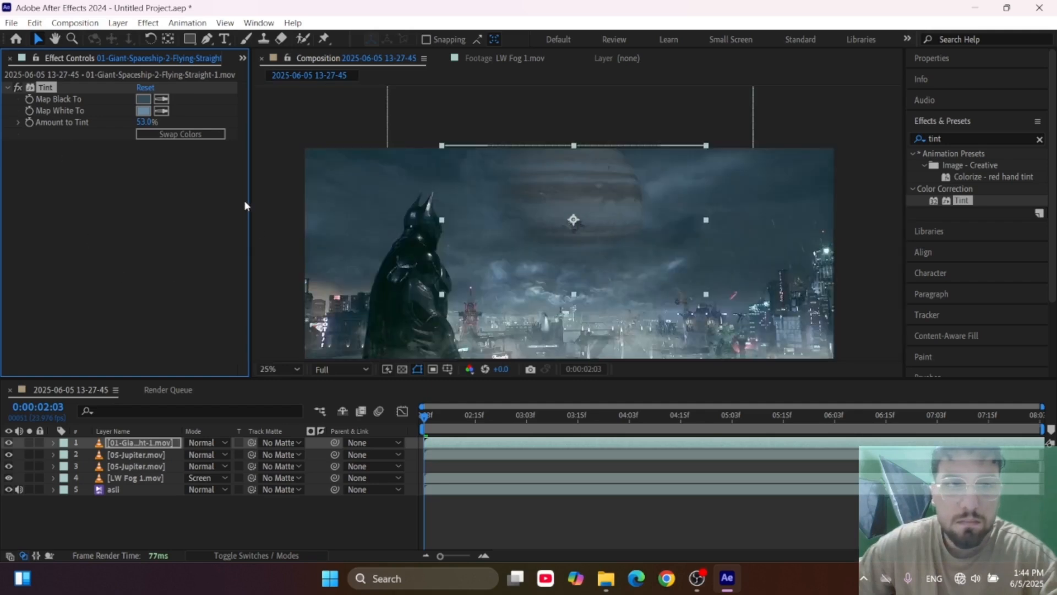
{"action": "left_click_drag", "start_coordinate": [249, 207], "coordinate": [280, 210]}
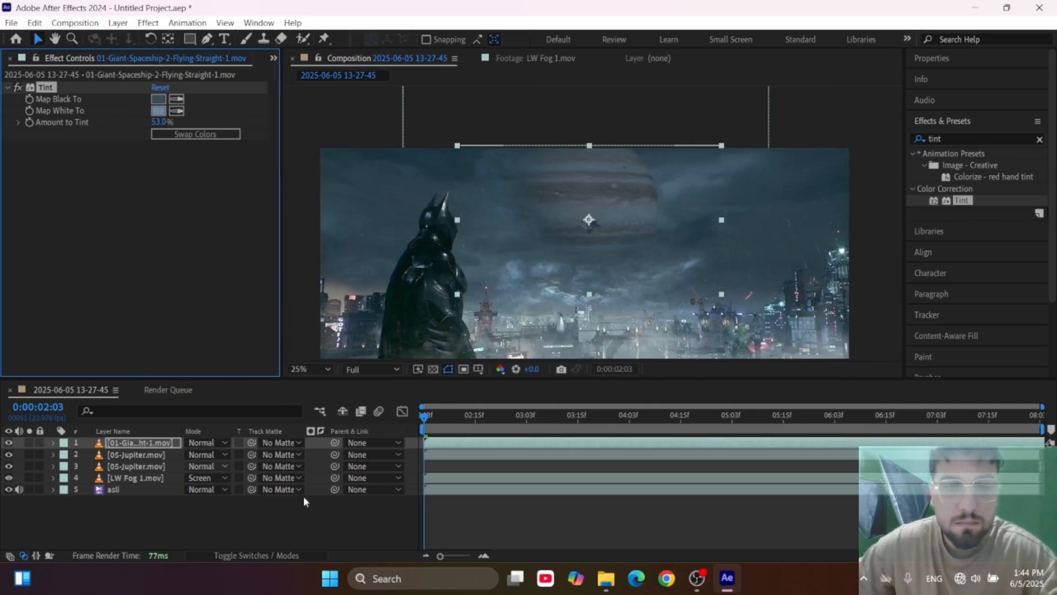
Duplicate the spaceship's Tint effect and delete the copy.
{"action": "key", "text": "ctrl+d"}
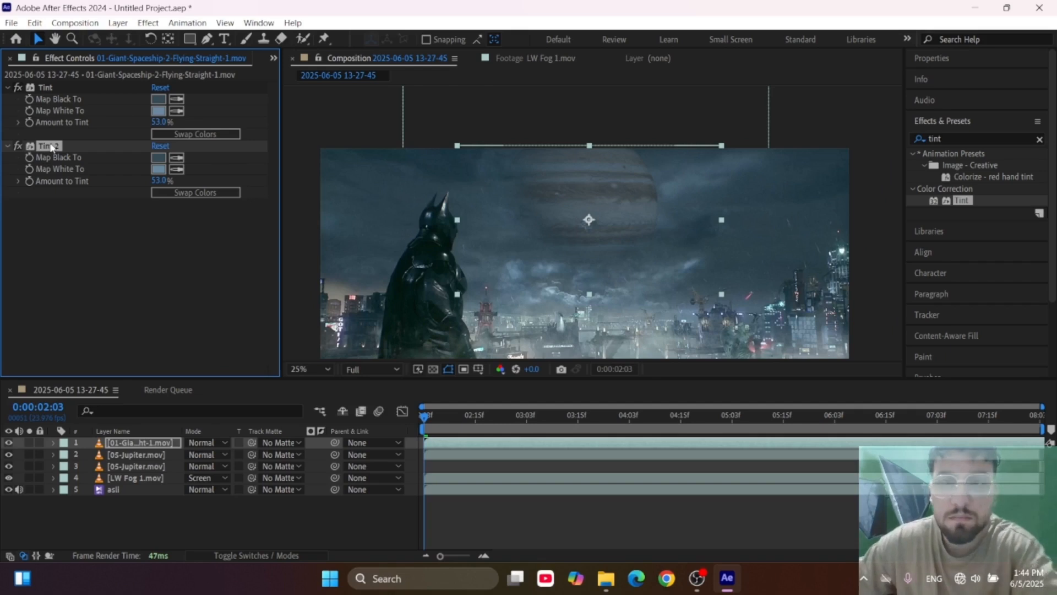
{"action": "key", "text": "Delete"}
Duplicate the giant spaceship layer and move the lower copy up and to the right, across Jupiter's upper edge.
{"action": "left_click", "coordinate": [143, 447]}
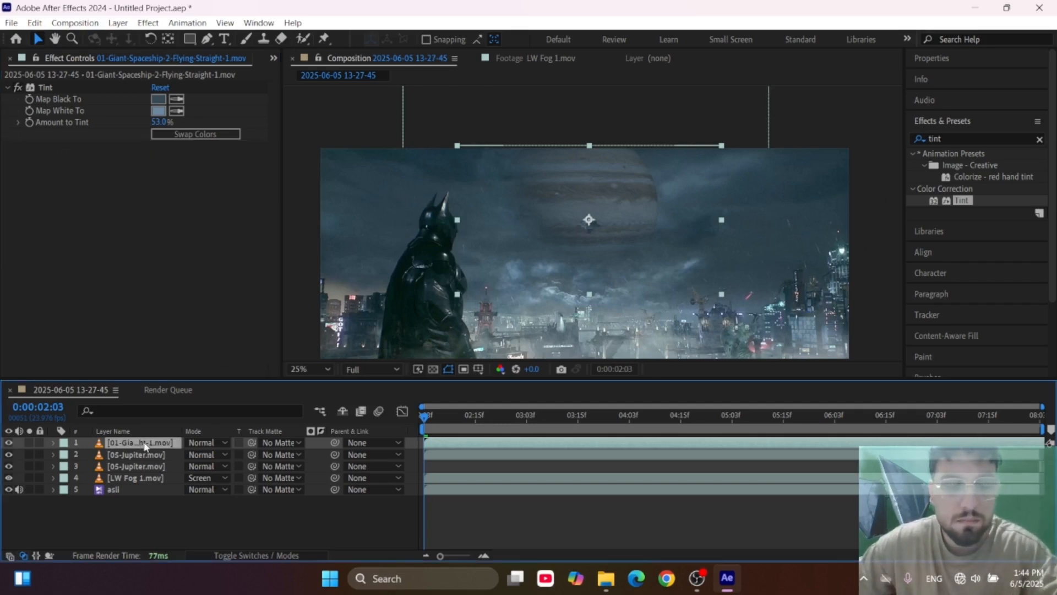
{"action": "key", "text": "ctrl+d"}
{"action": "left_click", "coordinate": [137, 454]}
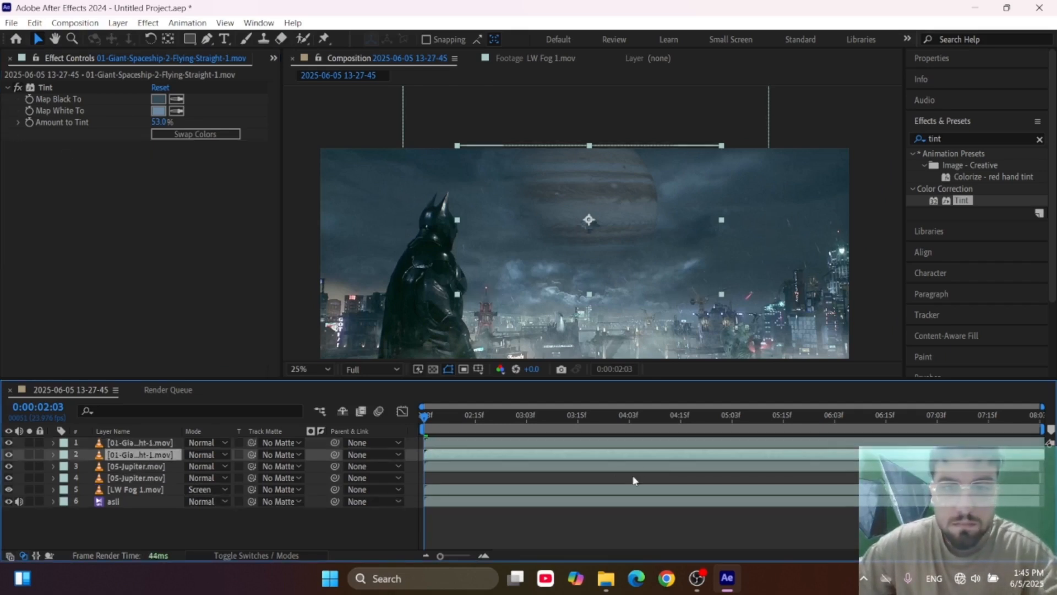
{"action": "left_click_drag", "start_coordinate": [570, 274], "coordinate": [618, 232]}
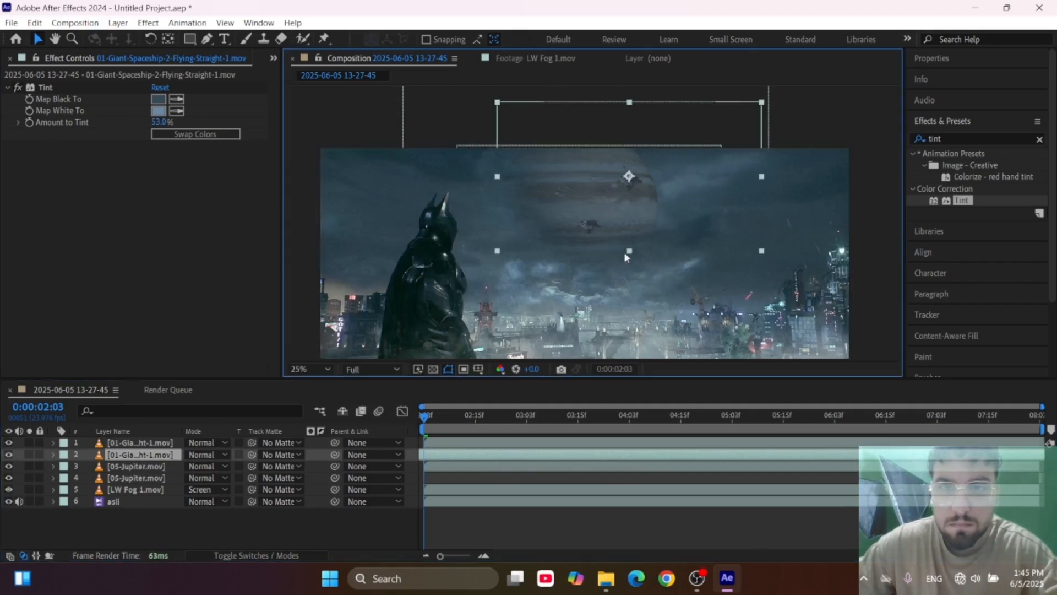
Slide the lower spaceship copy earlier to end shortly after 0:00:05:03, shift it slightly down and right, and scrub to check it.
{"action": "left_click", "coordinate": [640, 460]}
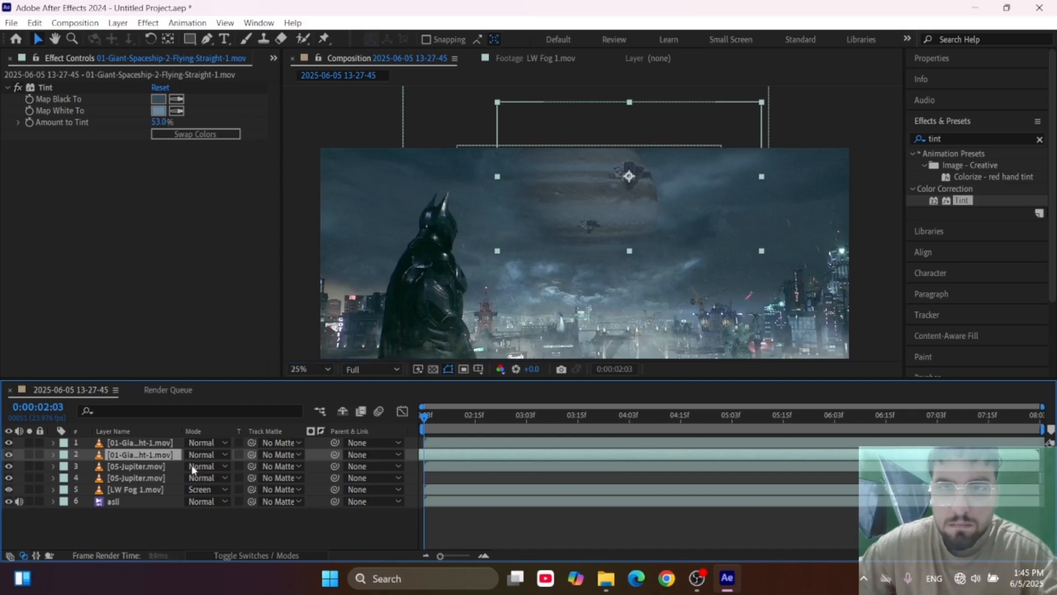
{"action": "left_click_drag", "start_coordinate": [192, 466], "coordinate": [103, 482]}
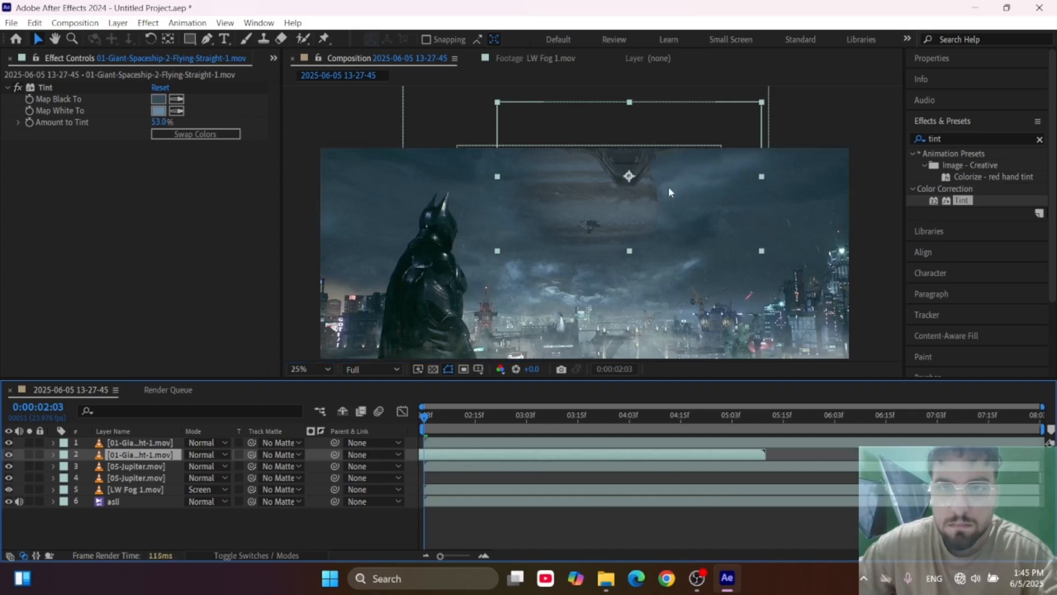
{"action": "left_click_drag", "start_coordinate": [670, 192], "coordinate": [692, 228]}
{"action": "left_click_drag", "start_coordinate": [440, 418], "coordinate": [703, 425]}
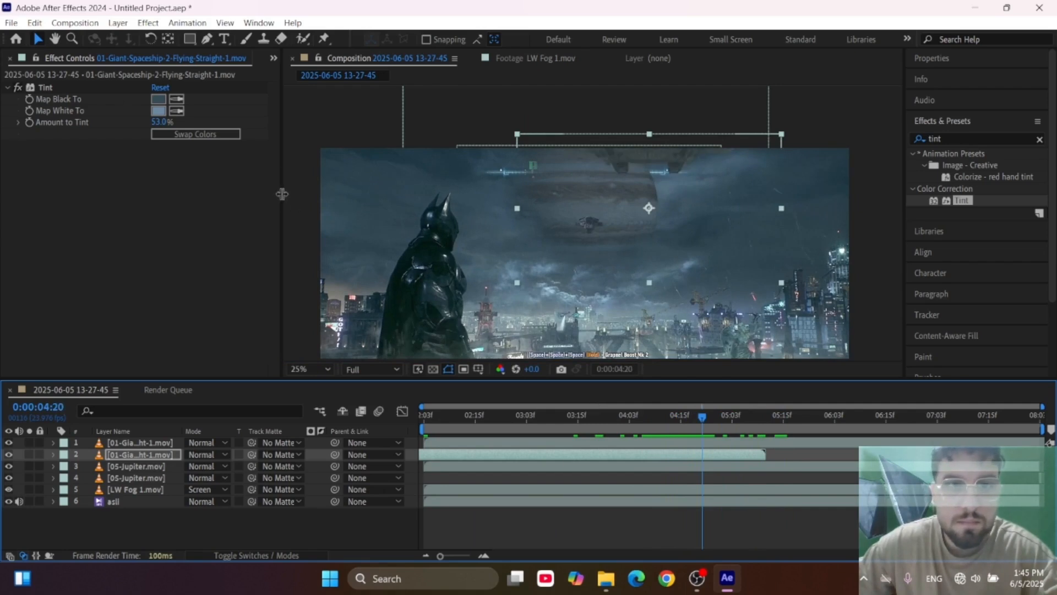
Widen the side panel area, show the project's footage list, and return the composition to its first frame.
{"action": "left_click_drag", "start_coordinate": [282, 194], "coordinate": [387, 192]}
{"action": "left_click", "coordinate": [22, 57]}
{"action": "left_click", "coordinate": [190, 416]}
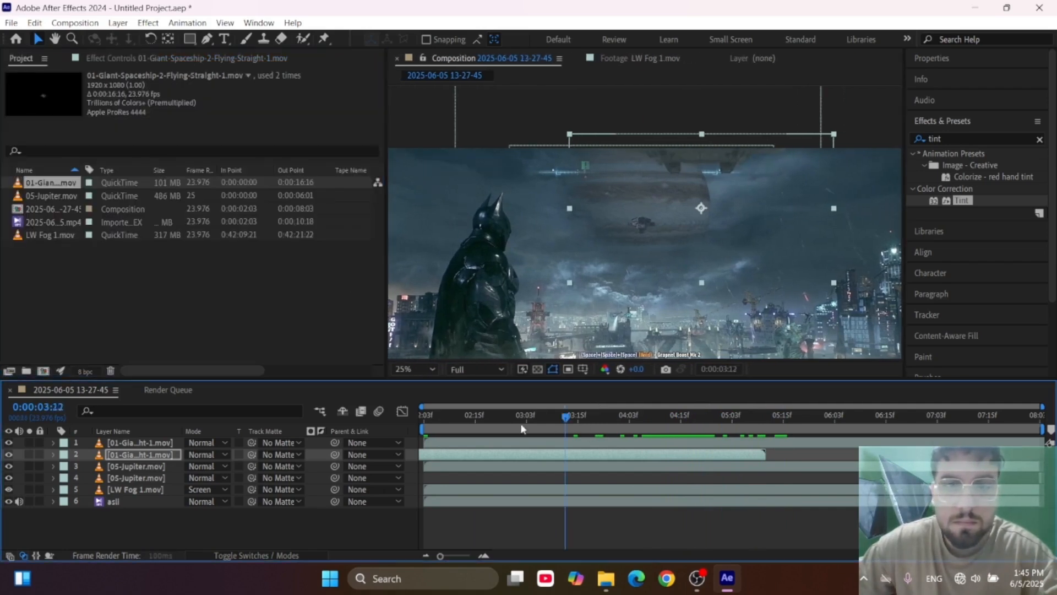
{"action": "key", "text": "Home"}
Import Robot-02-Damage-Big-Back.mov from the Damage Big folder of 02 - Robot Mecha Robot Mecha #2.
{"action": "double_click", "coordinate": [133, 289]}
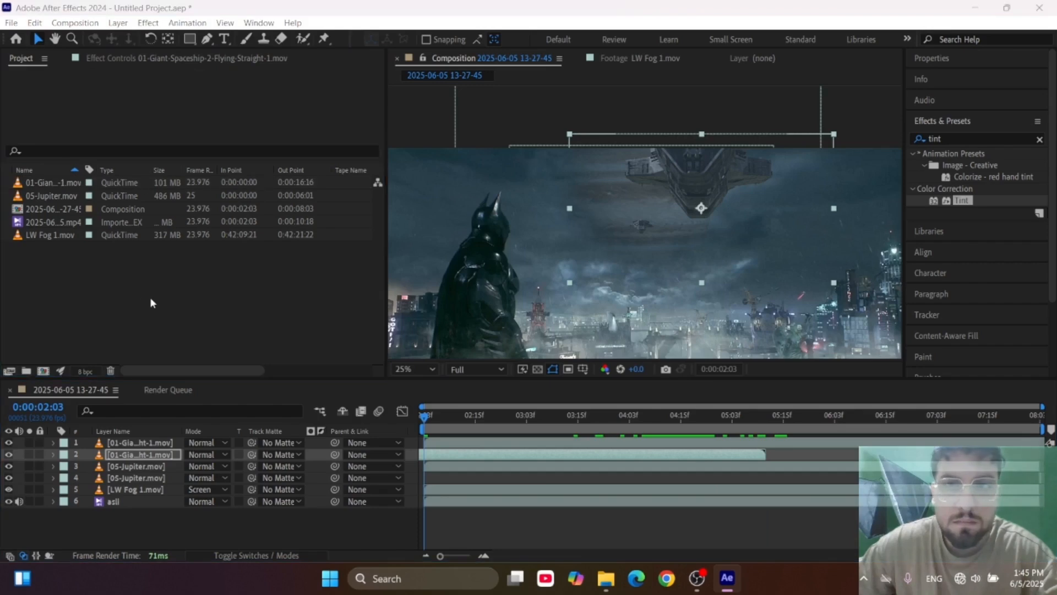
{"action": "left_click", "coordinate": [434, 254]}
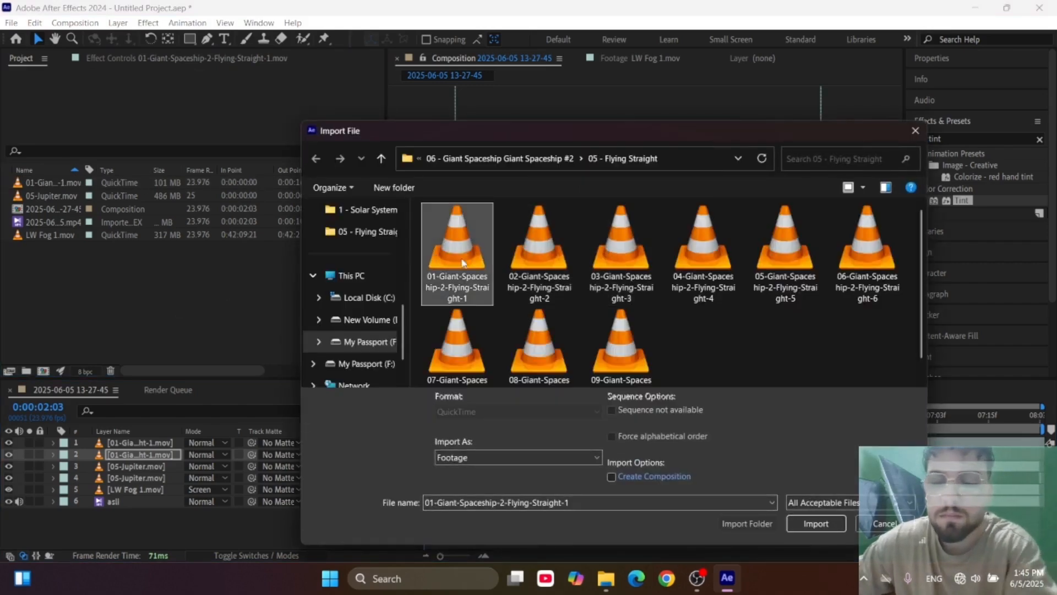
{"action": "key", "text": "alt+Up"}
{"action": "key", "text": "alt+Up"}
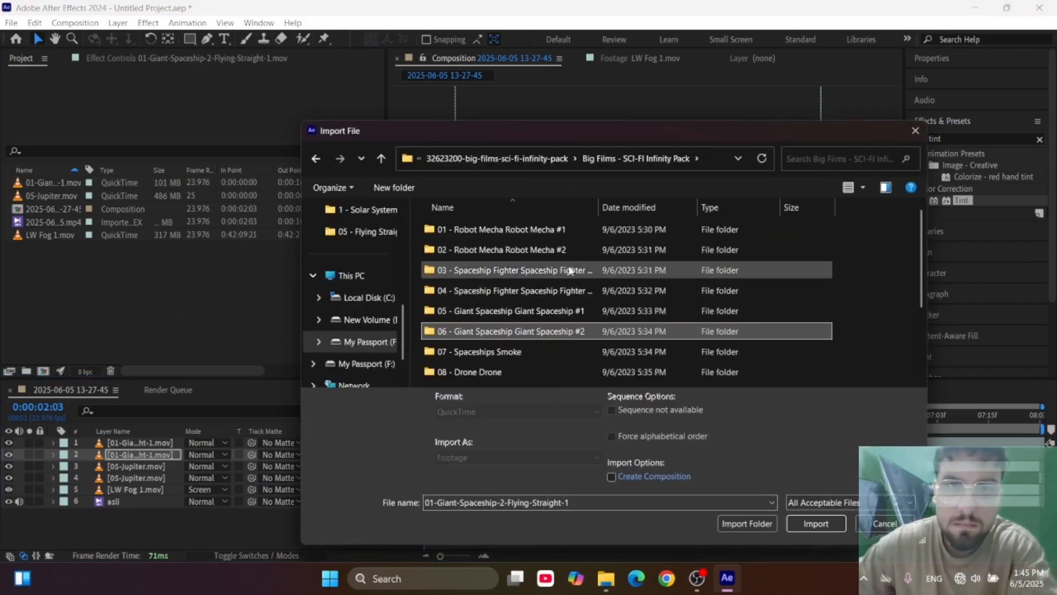
{"action": "double_click", "coordinate": [485, 249]}
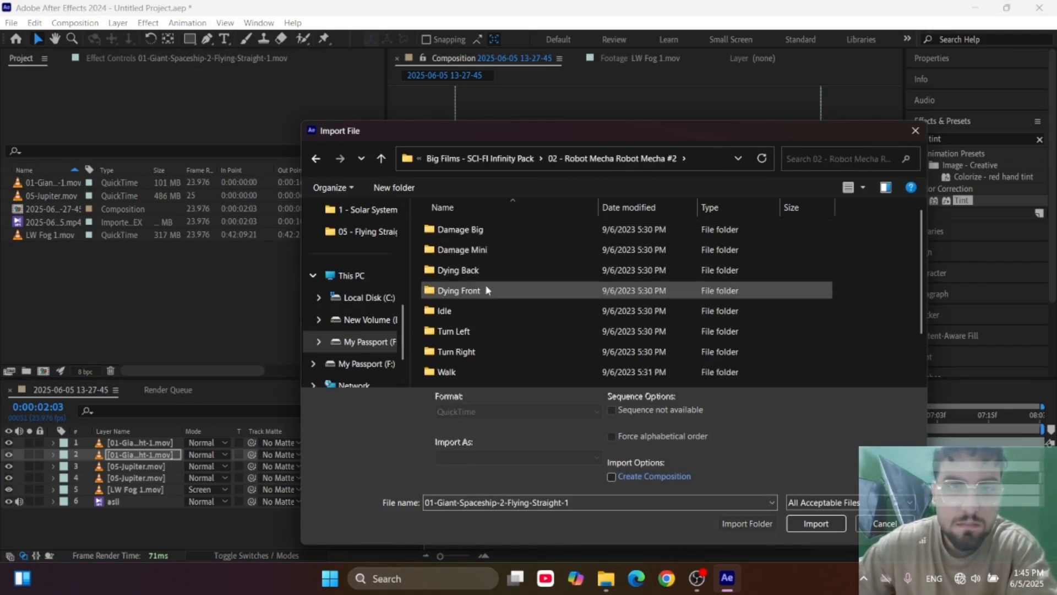
{"action": "left_click", "coordinate": [478, 229]}
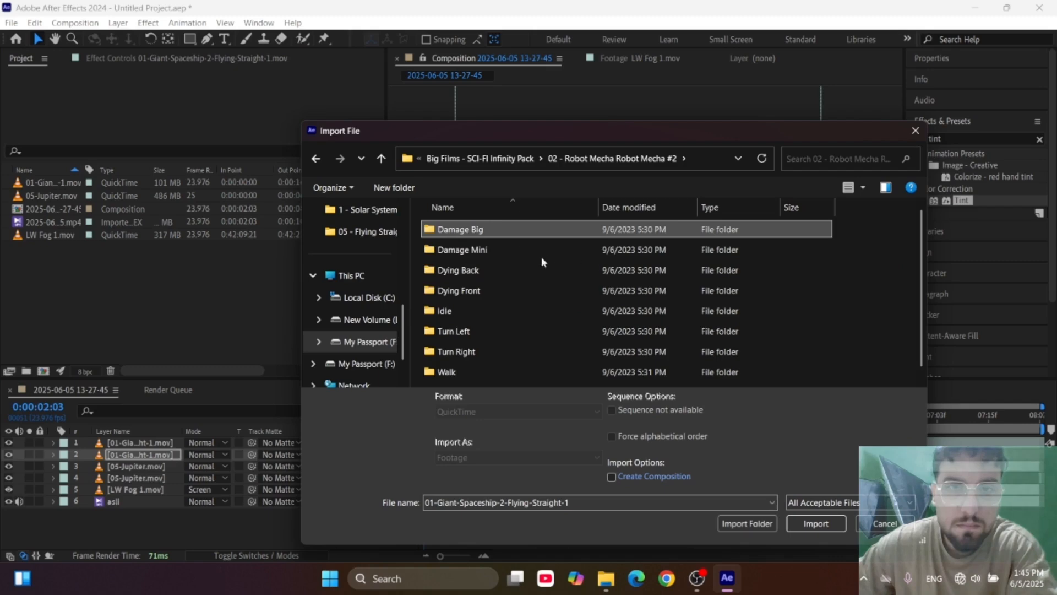
{"action": "key", "text": "Return"}
{"action": "double_click", "coordinate": [492, 287]}
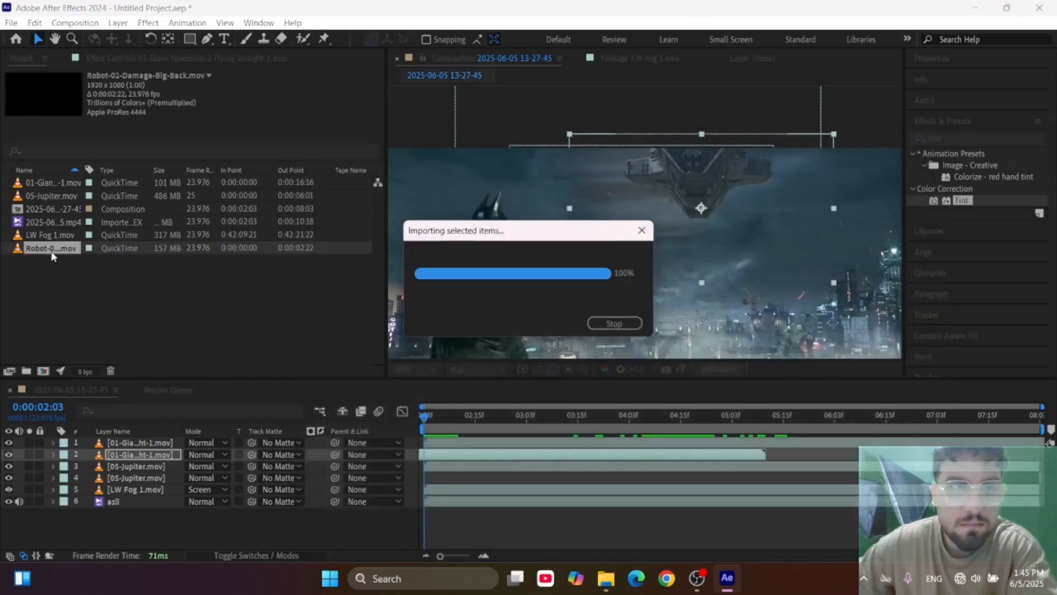
Preview the robot footage by scrubbing through it, and delete the clip from the project.
{"action": "double_click", "coordinate": [51, 249]}
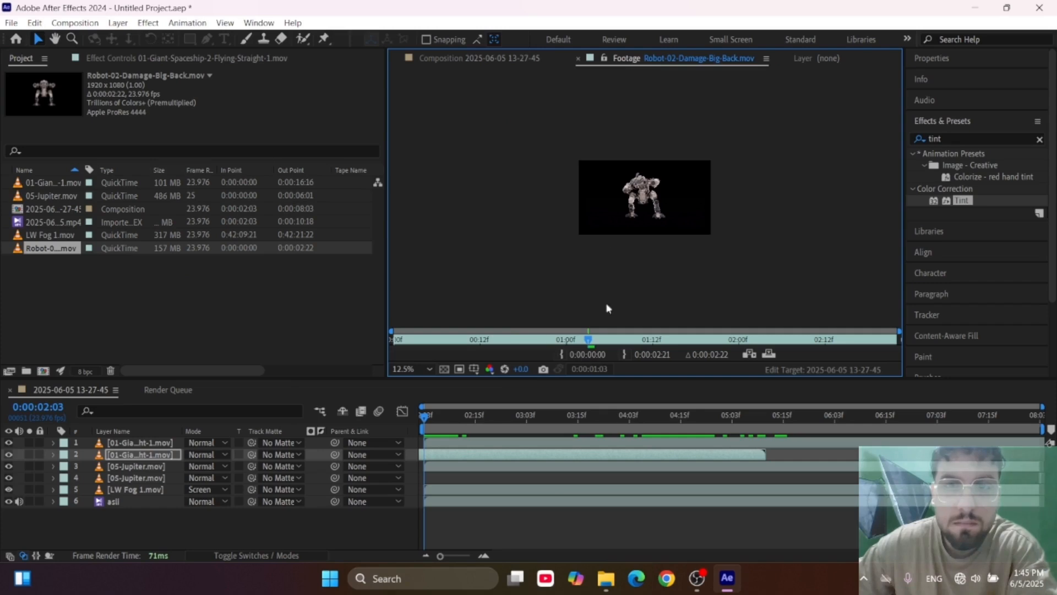
{"action": "scroll", "coordinate": [677, 191], "scroll_direction": "up", "scroll_amount": 4}
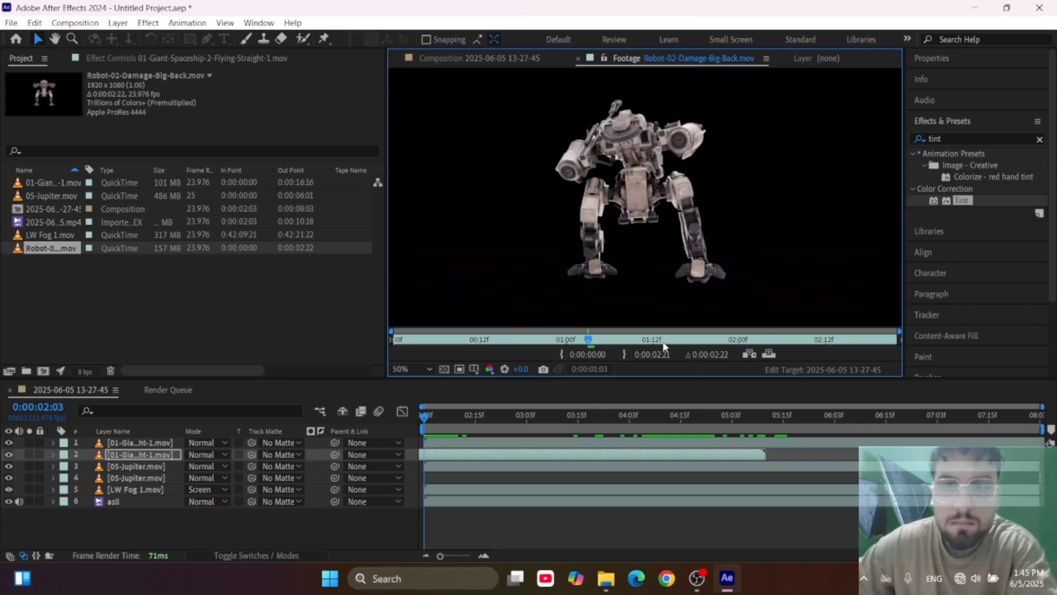
{"action": "left_click_drag", "start_coordinate": [585, 343], "coordinate": [372, 349]}
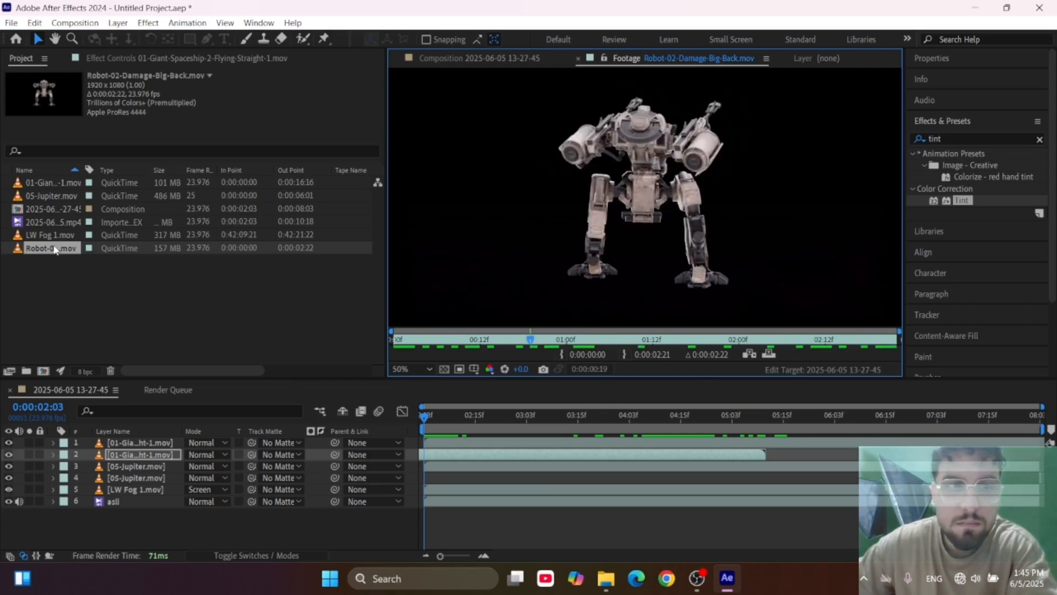
{"action": "key", "text": "Delete"}
Reopen the composition and import 01-Spaceship-Fighter-2-Flying-Straight-1.mov from the 08 - Flying Straight folder of 04 - Spaceship Fighter Spaceship Fighter #2.
{"action": "double_click", "coordinate": [51, 209]}
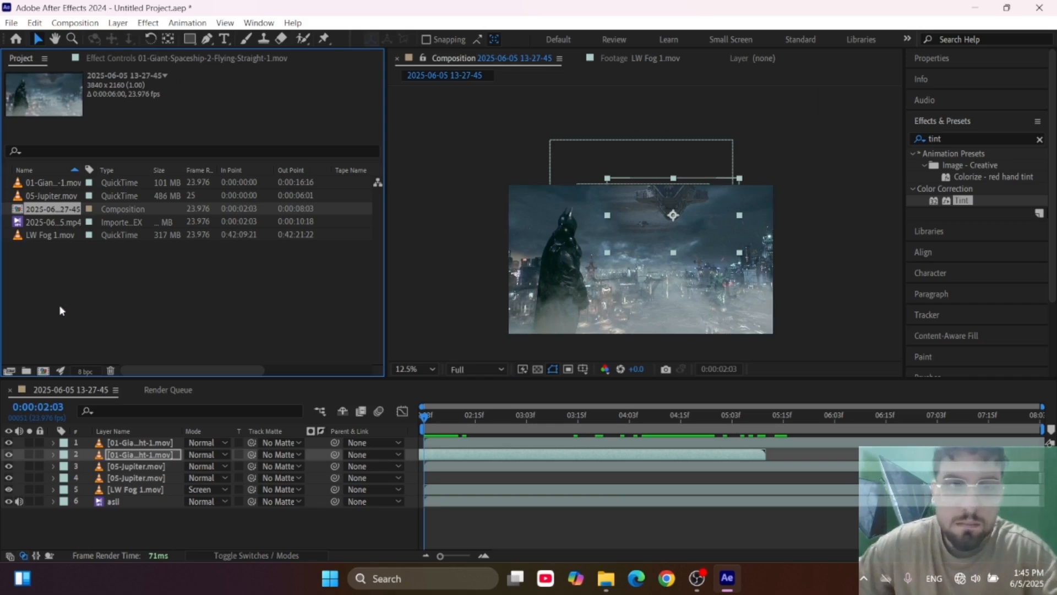
{"action": "double_click", "coordinate": [35, 314]}
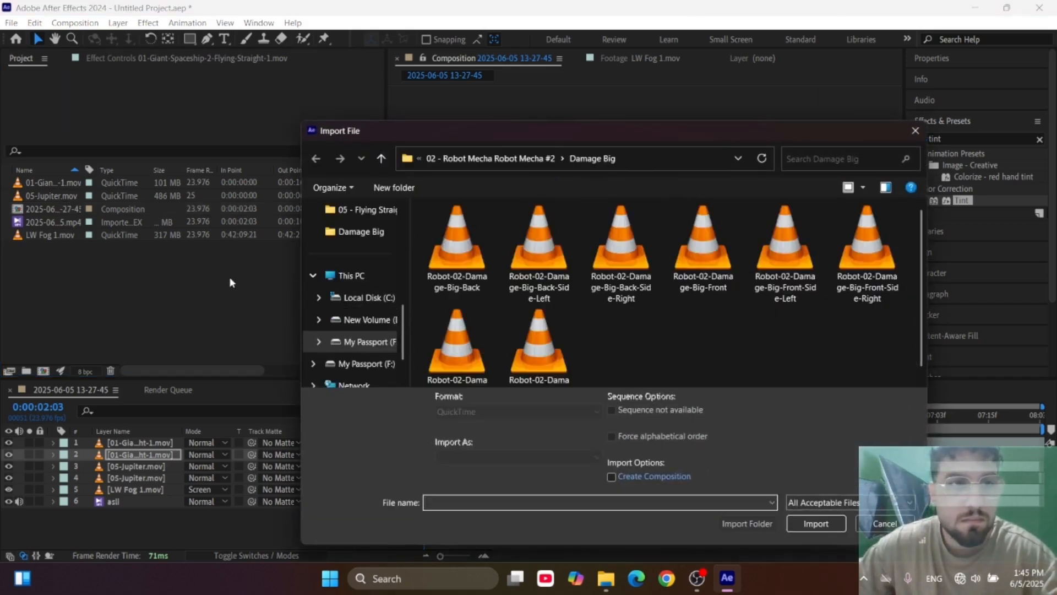
{"action": "left_click", "coordinate": [539, 242]}
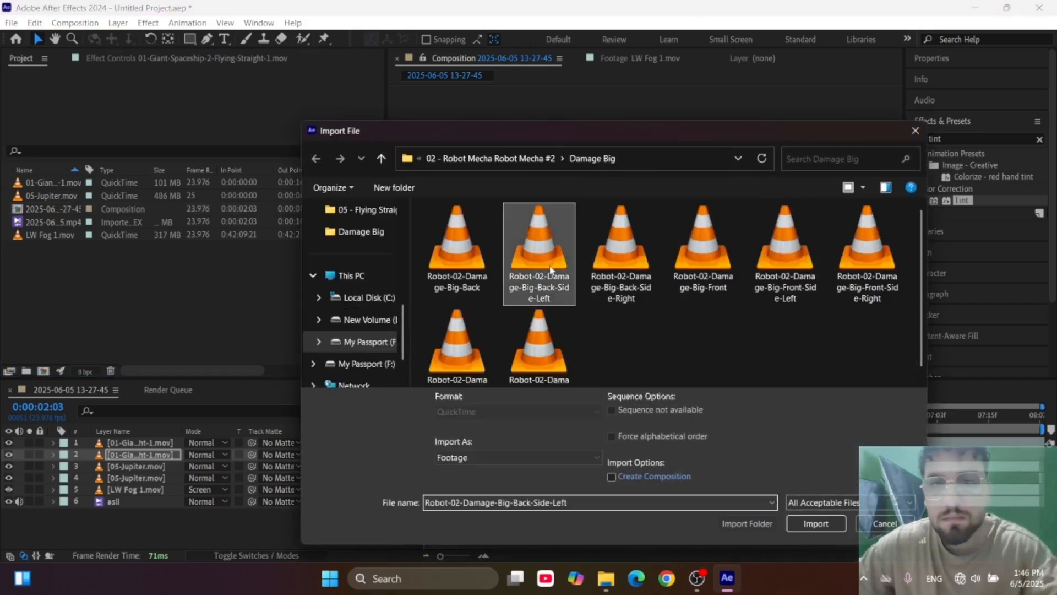
{"action": "key", "text": "alt+Up"}
{"action": "key", "text": "alt+Up"}
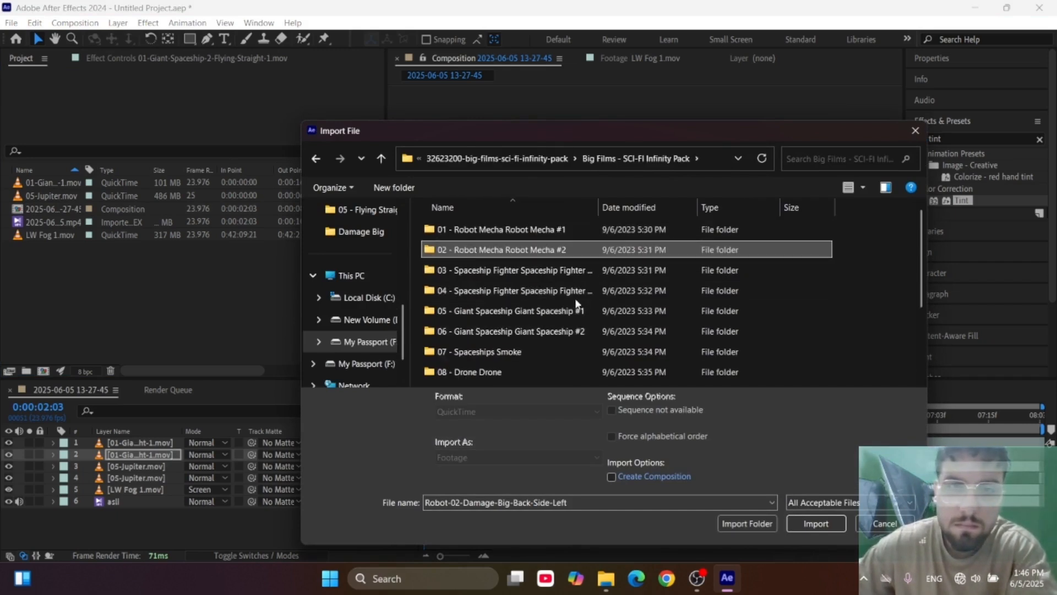
{"action": "double_click", "coordinate": [526, 291]}
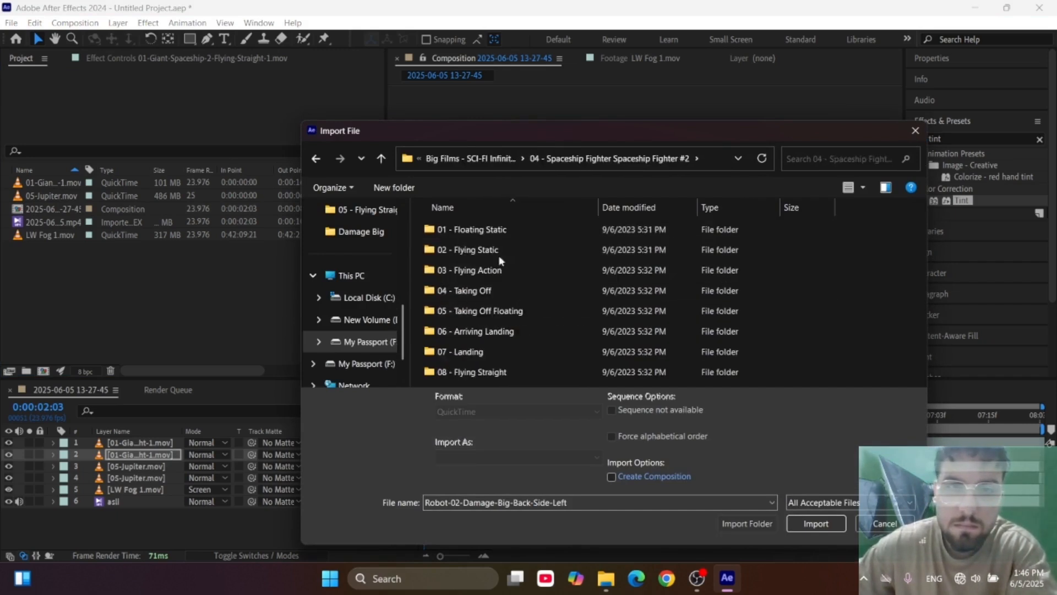
{"action": "double_click", "coordinate": [510, 378]}
{"action": "double_click", "coordinate": [477, 303]}
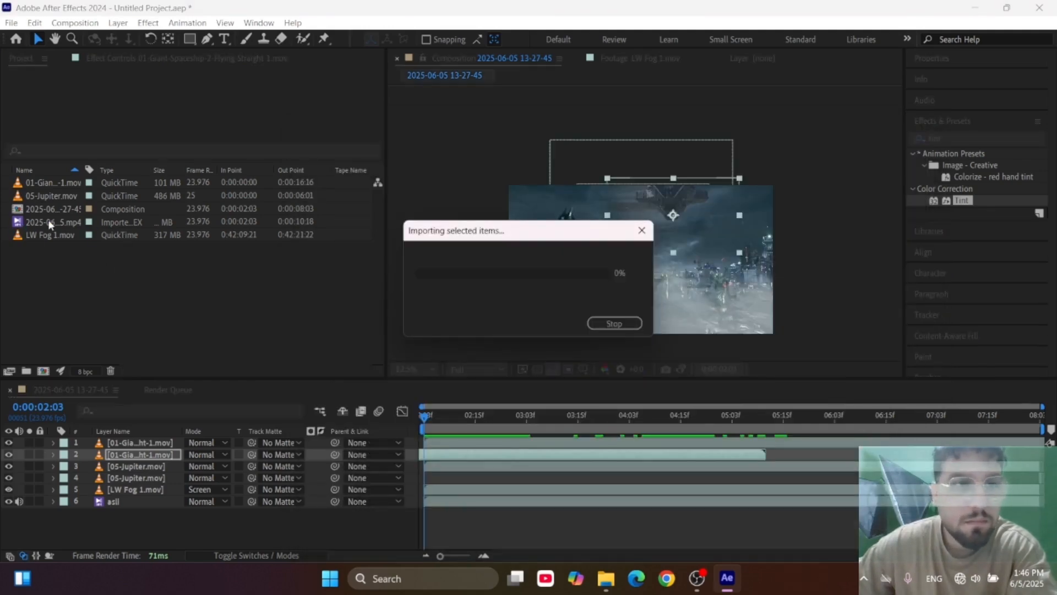
Add the fighter spaceship footage as the top layer and move it up into the sky, toward Batman.
{"action": "double_click", "coordinate": [42, 197]}
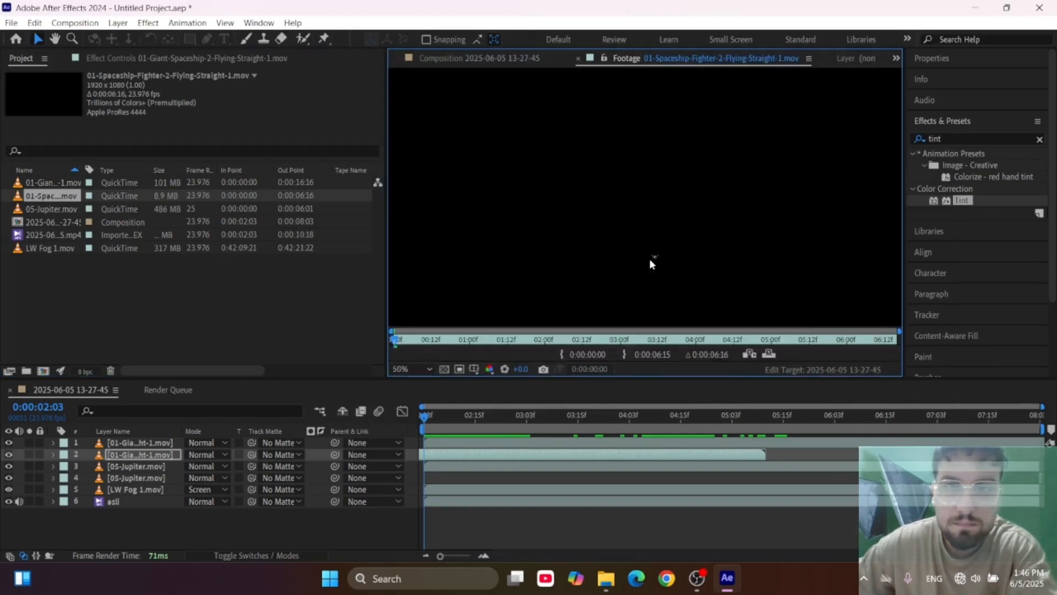
{"action": "left_click_drag", "start_coordinate": [51, 198], "coordinate": [185, 438]}
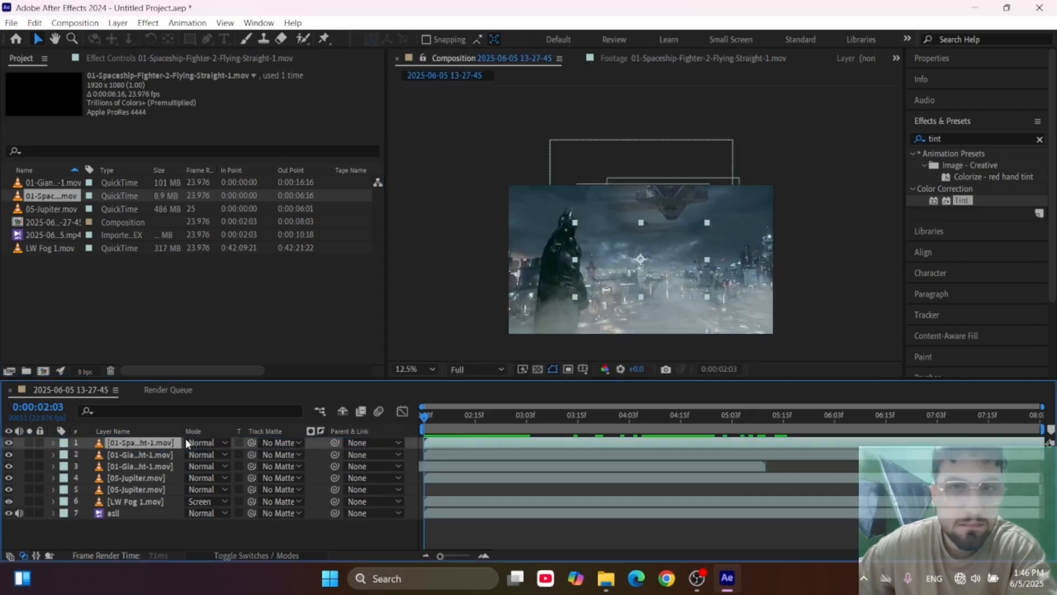
{"action": "scroll", "coordinate": [659, 229], "scroll_direction": "up", "scroll_amount": 1}
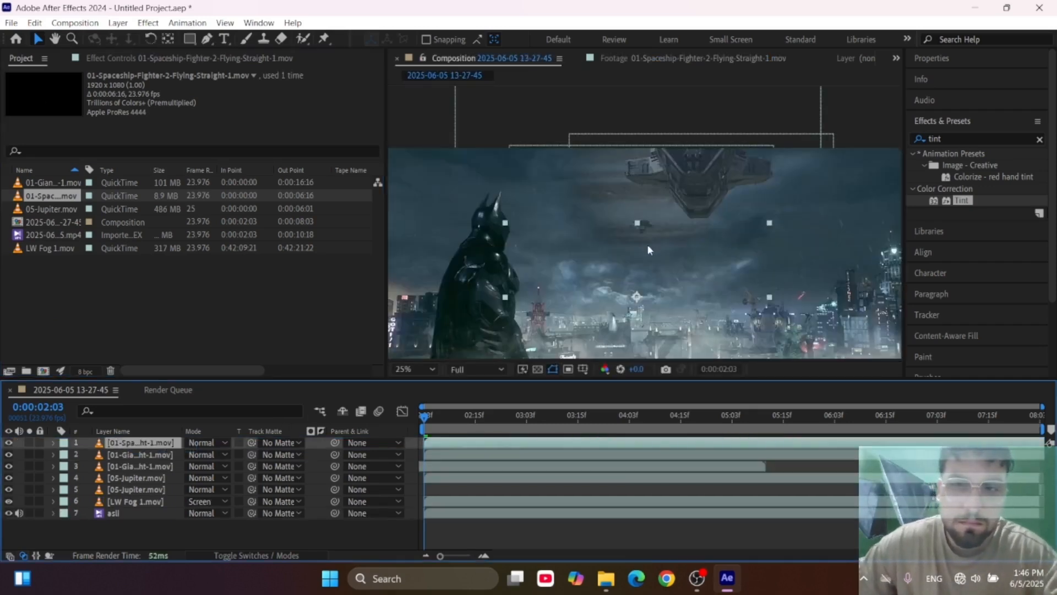
{"action": "scroll", "coordinate": [602, 351], "scroll_direction": "down", "scroll_amount": 1}
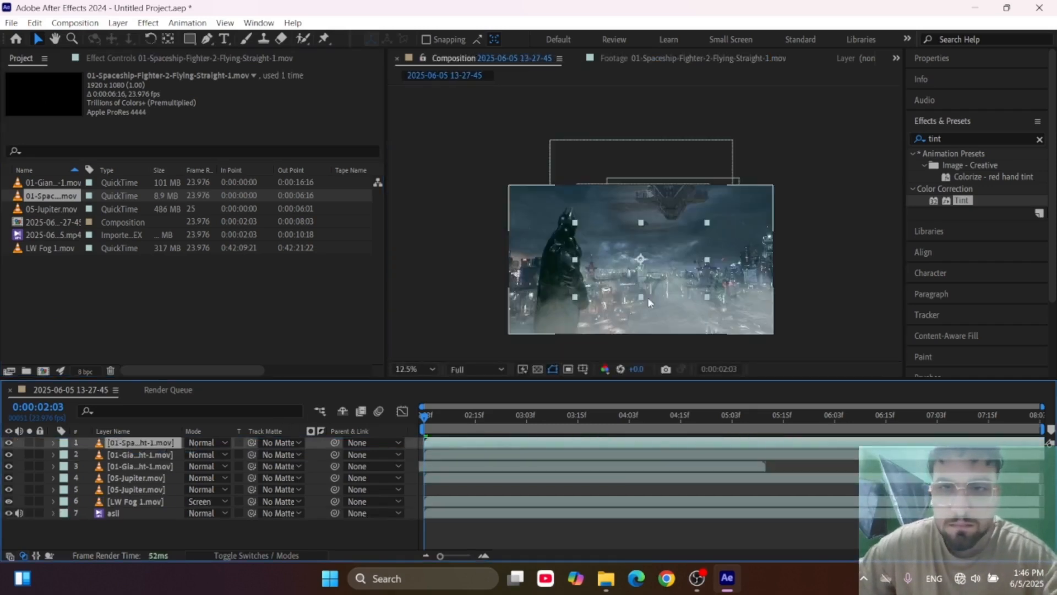
{"action": "left_click_drag", "start_coordinate": [627, 212], "coordinate": [629, 222]}
{"action": "scroll", "coordinate": [629, 221], "scroll_direction": "up", "scroll_amount": 1}
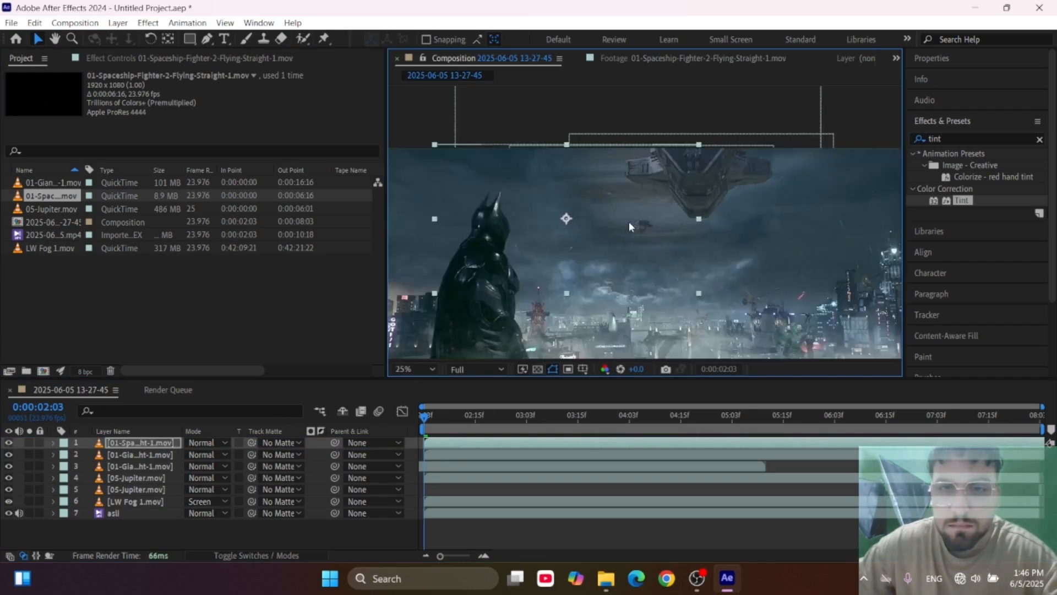
Scrub through the composition to examine the fighter spaceship's flight path.
{"action": "left_click_drag", "start_coordinate": [557, 418], "coordinate": [908, 417]}
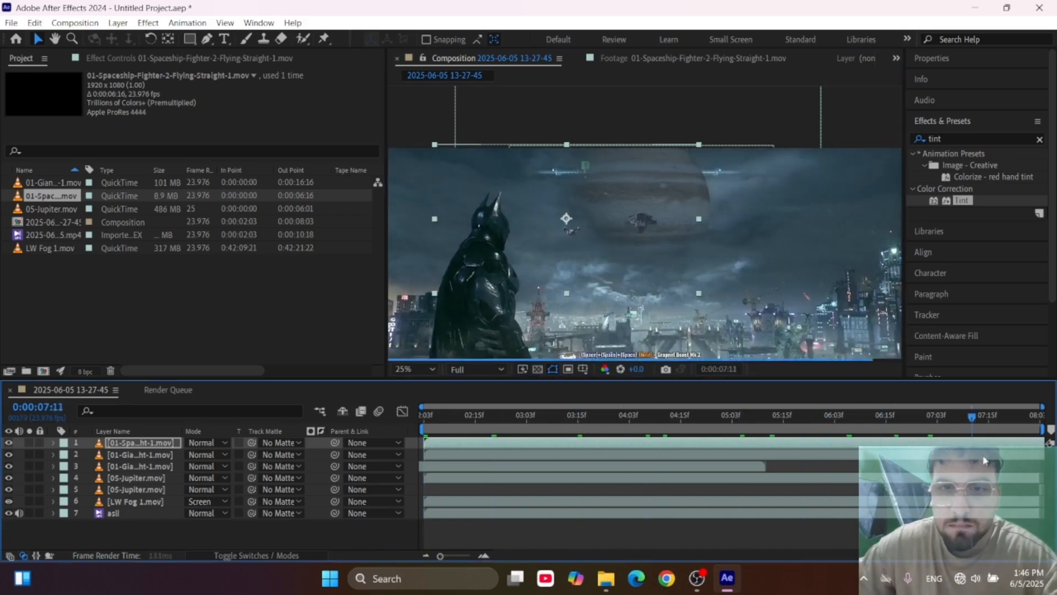
{"action": "left_click_drag", "start_coordinate": [931, 461], "coordinate": [1049, 458]}
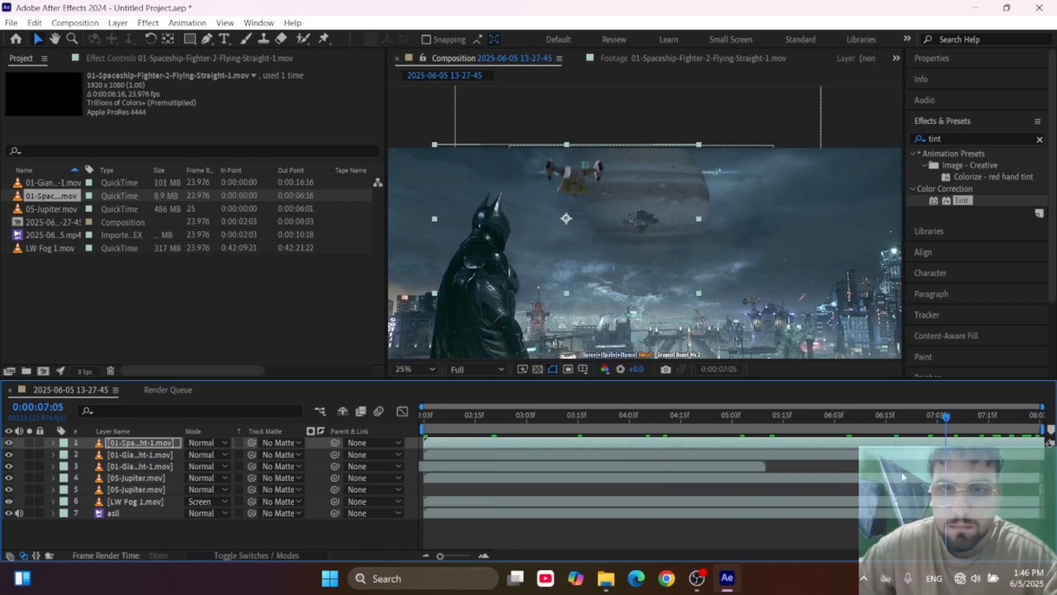
{"action": "left_click_drag", "start_coordinate": [902, 477], "coordinate": [694, 466]}
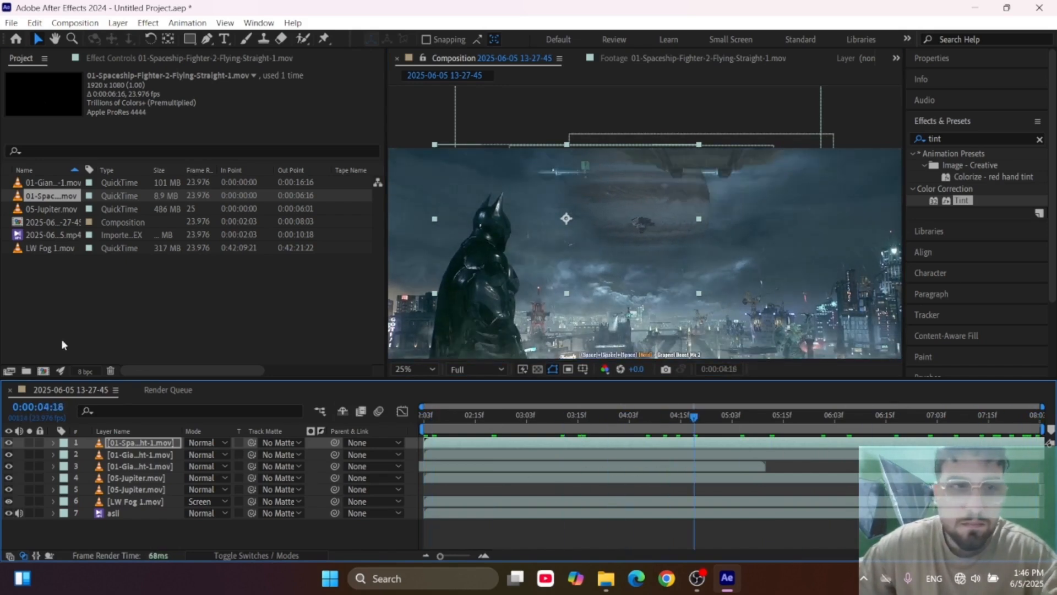
Copy the Tint effect from the upper giant spaceship layer and paste it onto the fighter spaceship layer.
{"action": "left_click", "coordinate": [137, 455]}
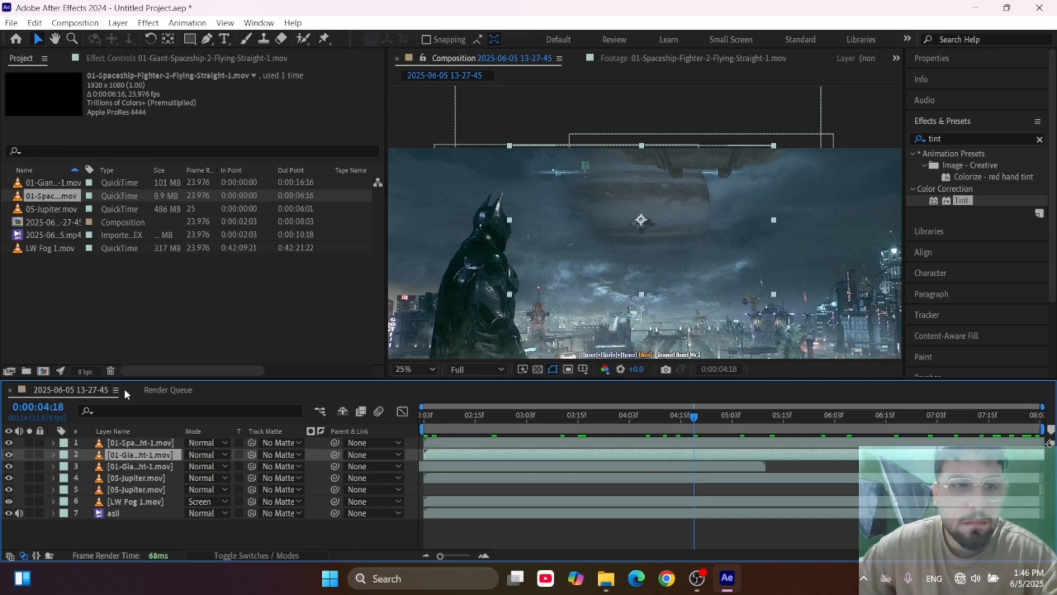
{"action": "left_click", "coordinate": [115, 58]}
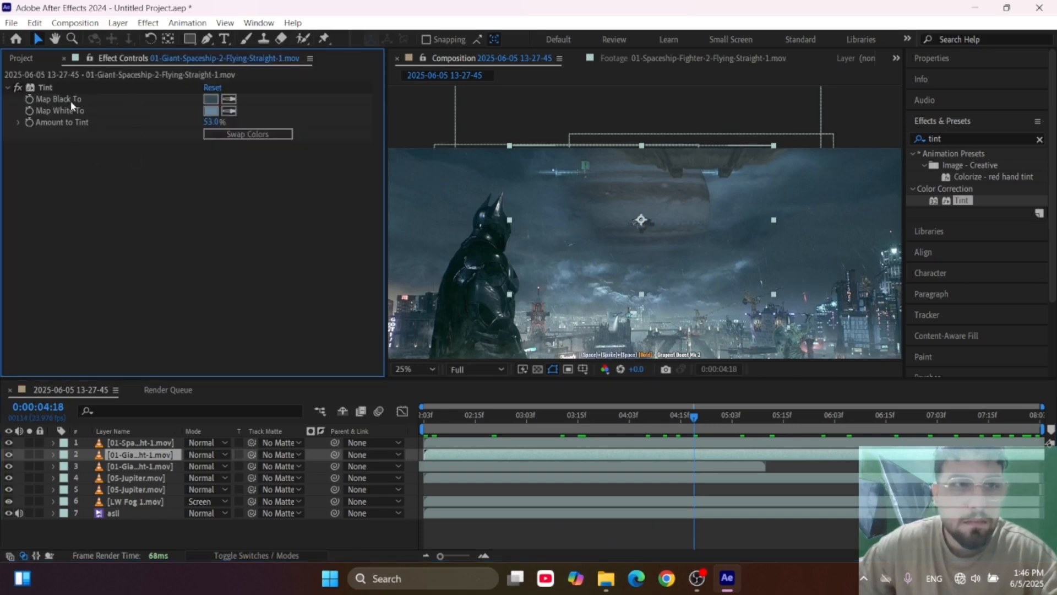
{"action": "left_click", "coordinate": [50, 88]}
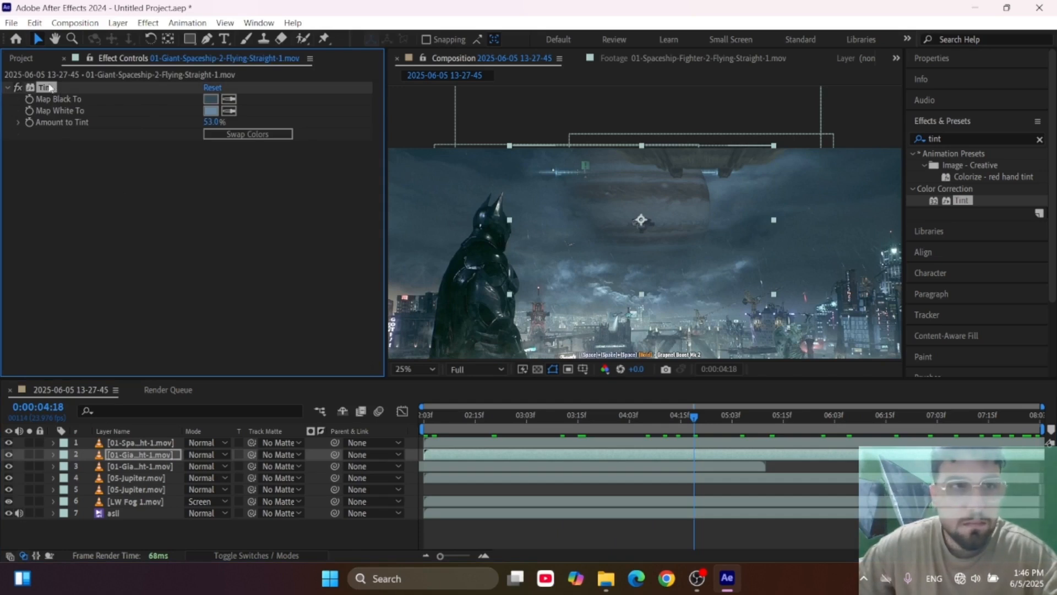
{"action": "left_click", "coordinate": [22, 58]}
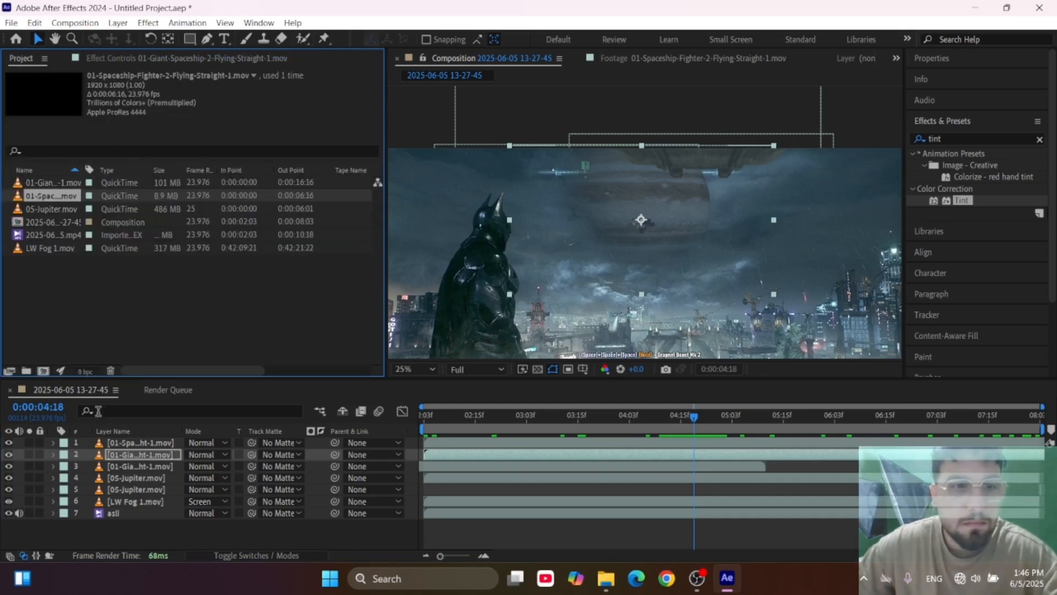
{"action": "left_click", "coordinate": [137, 444]}
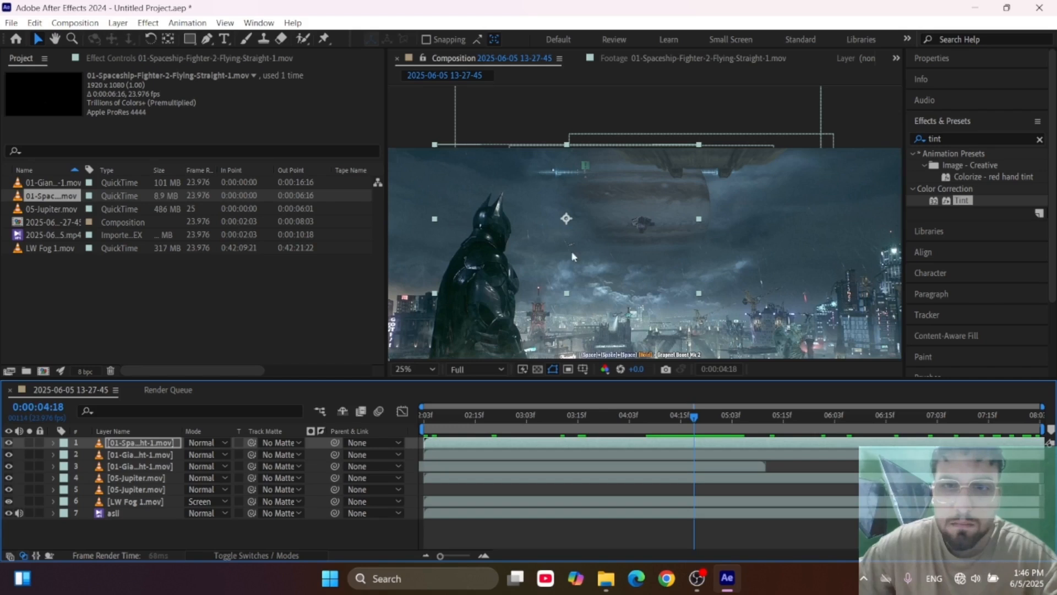
{"action": "scroll", "coordinate": [556, 255], "scroll_direction": "up", "scroll_amount": 2}
{"action": "scroll", "coordinate": [531, 319], "scroll_direction": "down", "scroll_amount": 2}
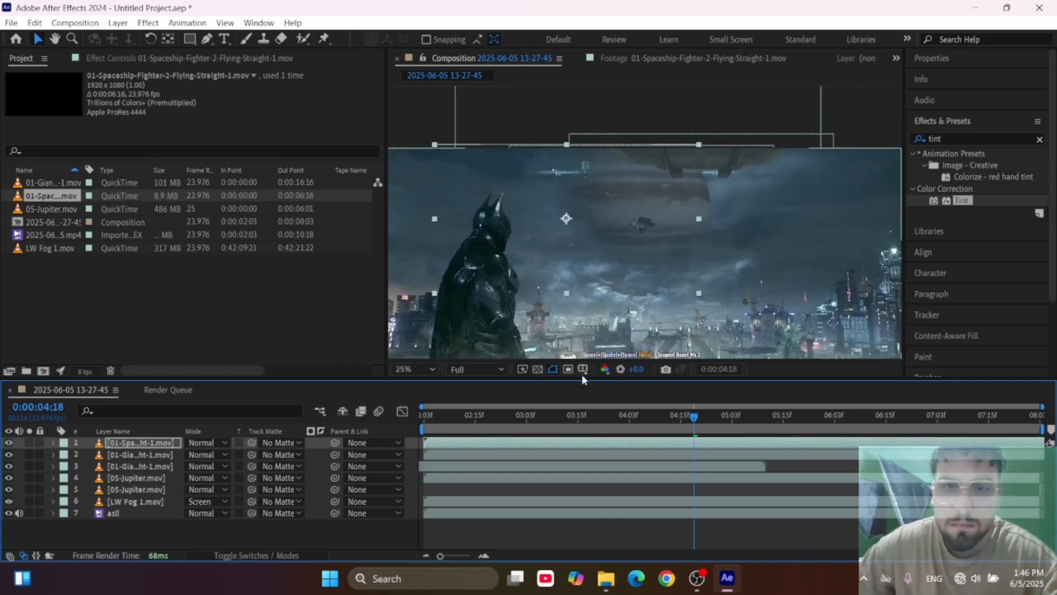
Duplicate the fighter spaceship layer and shift the lower copy earlier in time so it ends at about 0:00:05:20.
{"action": "left_click_drag", "start_coordinate": [524, 421], "coordinate": [1001, 439]}
{"action": "left_click_drag", "start_coordinate": [905, 447], "coordinate": [740, 441]}
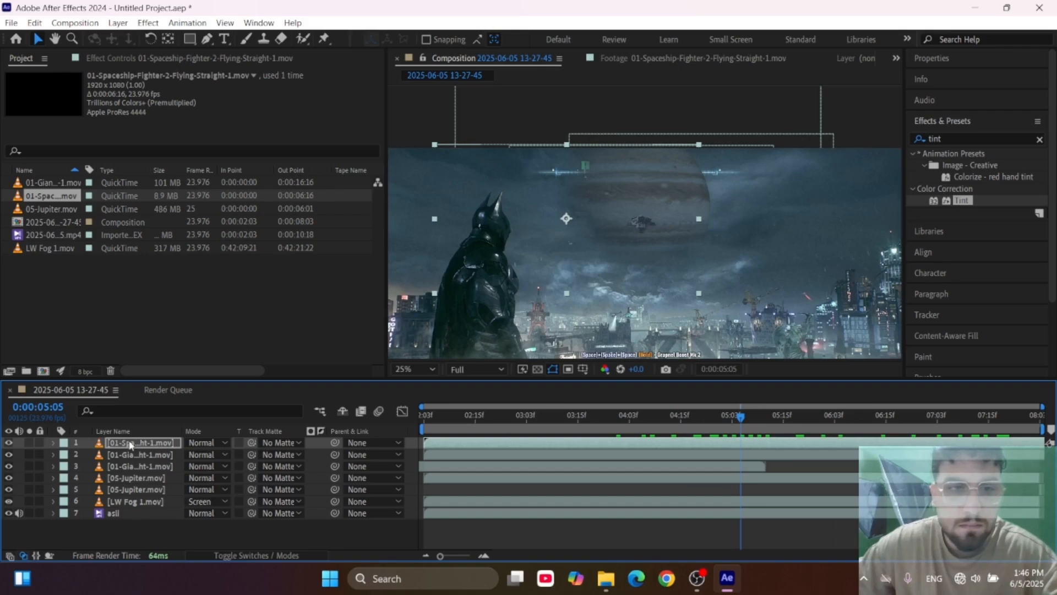
{"action": "key", "text": "ctrl+d"}
{"action": "left_click", "coordinate": [753, 456]}
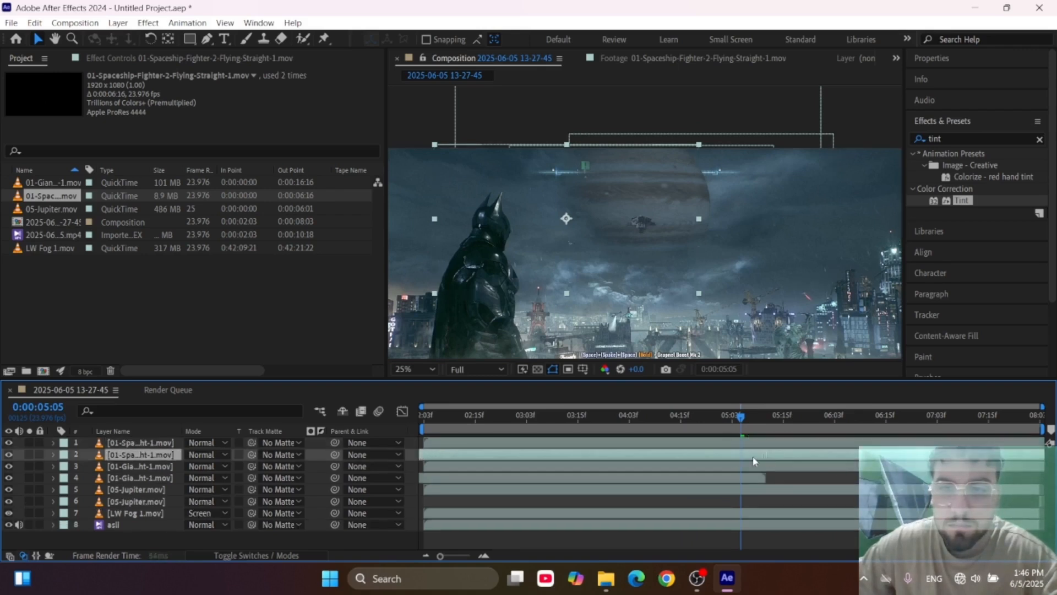
{"action": "left_click_drag", "start_coordinate": [492, 461], "coordinate": [452, 455]}
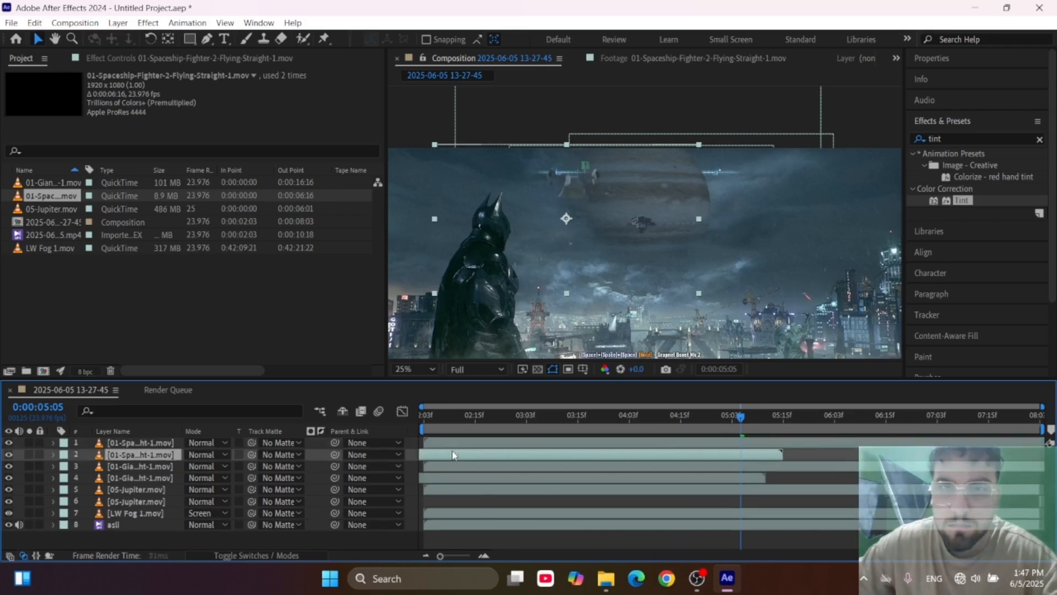
Move the duplicate fighter spaceship away from Batman to the far side of Jupiter, and raise it in the sky.
{"action": "left_click_drag", "start_coordinate": [659, 221], "coordinate": [845, 258]}
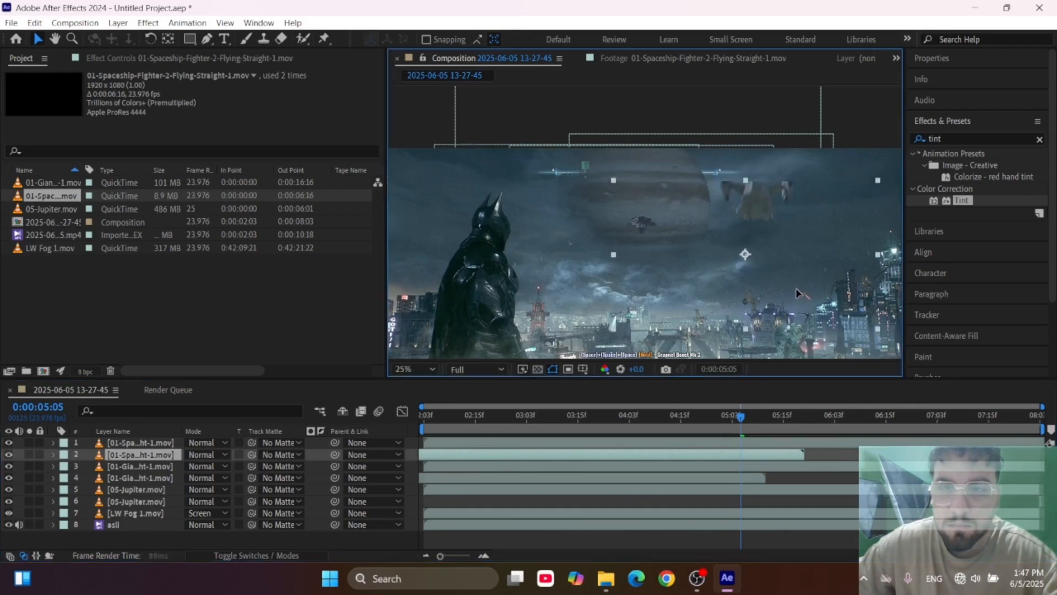
{"action": "left_click_drag", "start_coordinate": [668, 421], "coordinate": [742, 424]}
{"action": "left_click_drag", "start_coordinate": [792, 280], "coordinate": [794, 246]}
Scrub through the whole composition to examine the flight paths and timing of both fighter spaceships.
{"action": "left_click_drag", "start_coordinate": [715, 424], "coordinate": [310, 435]}
{"action": "left_click_drag", "start_coordinate": [243, 419], "coordinate": [1037, 417]}
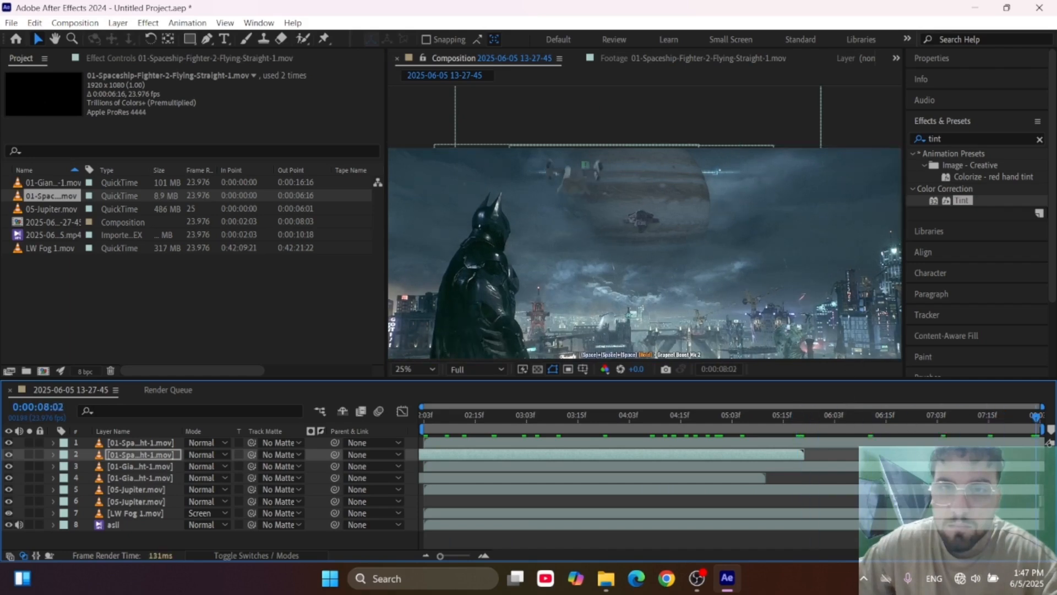
{"action": "key", "text": "Home"}
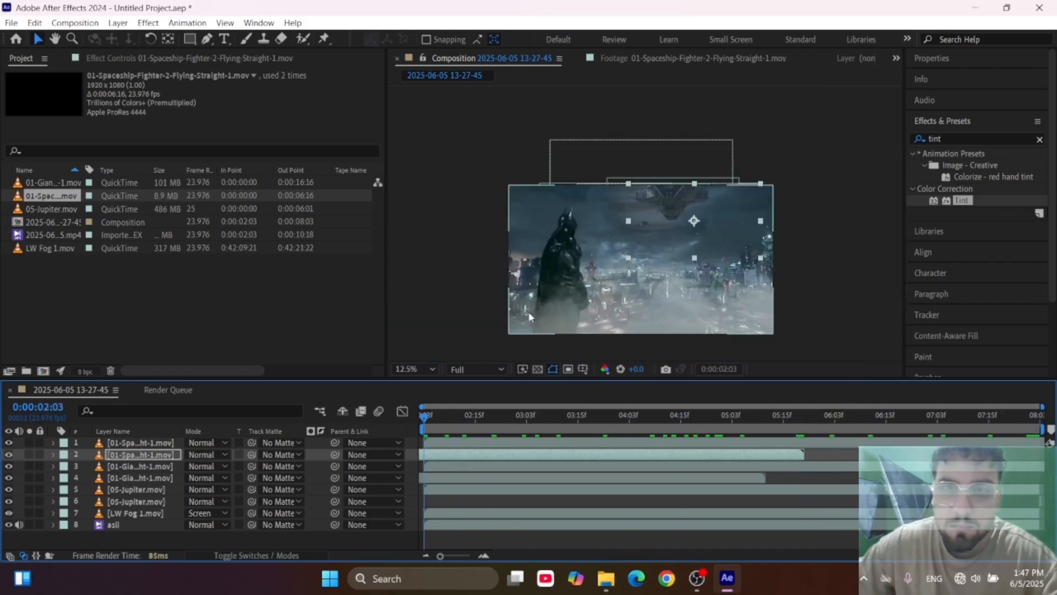
{"action": "left_click_drag", "start_coordinate": [467, 417], "coordinate": [1037, 444]}
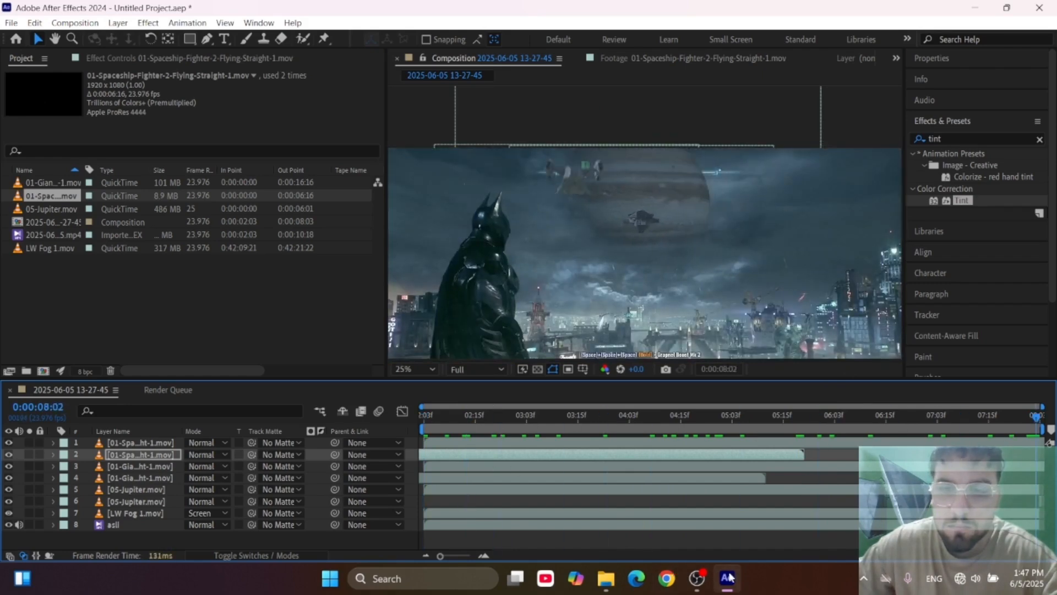
Open the Render Queue, return to the composition's timeline, and play back the composite from the start with the full frame in view.
{"action": "key", "text": "ctrl+m"}
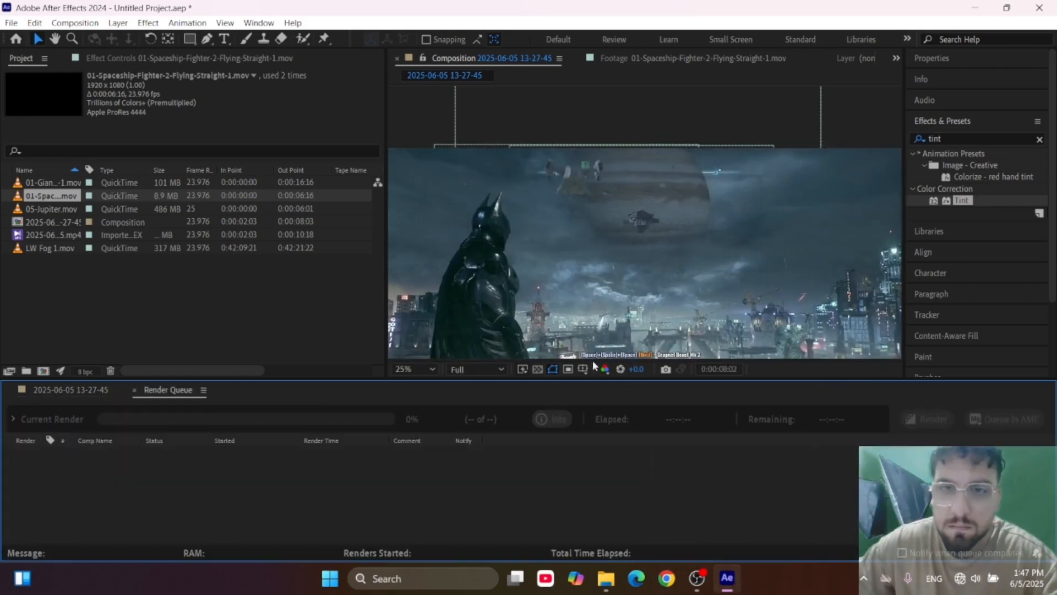
{"action": "left_click", "coordinate": [67, 390]}
{"action": "scroll", "coordinate": [653, 292], "scroll_direction": "down", "scroll_amount": 3}
{"action": "scroll", "coordinate": [652, 266], "scroll_direction": "up", "scroll_amount": 3}
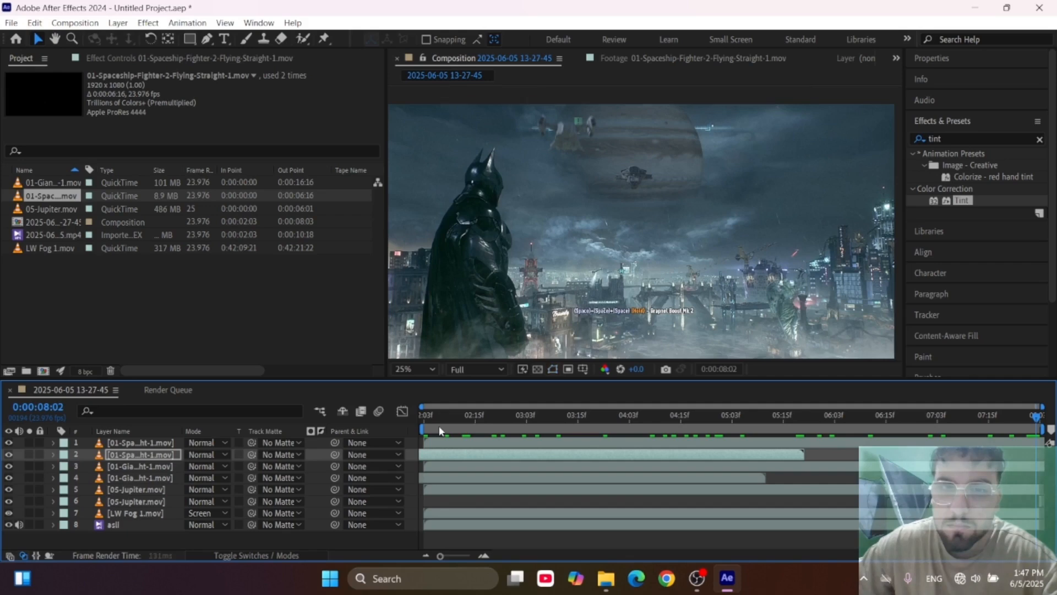
{"action": "key", "text": "space"}
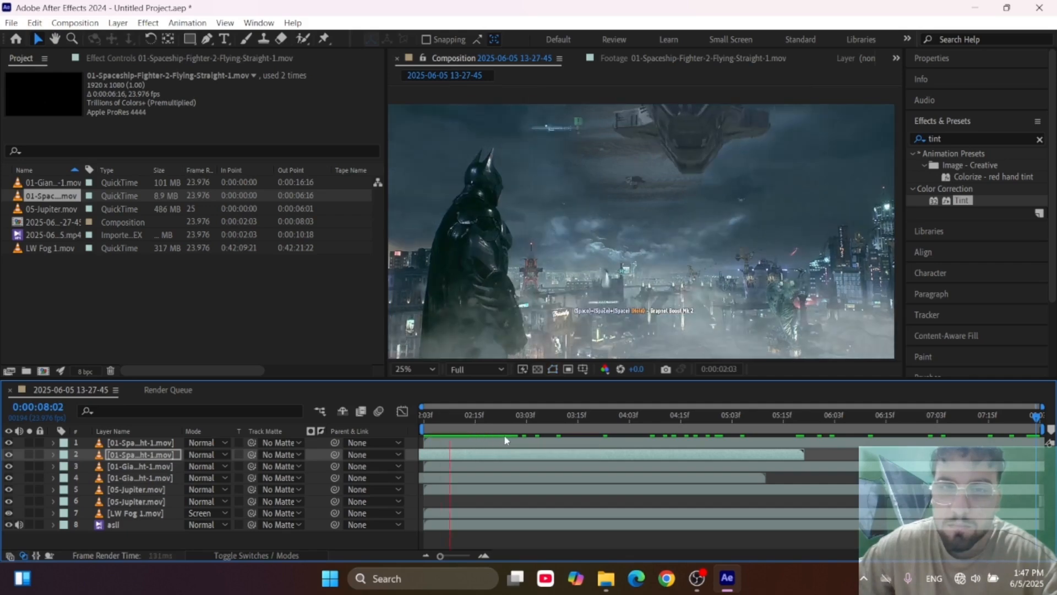